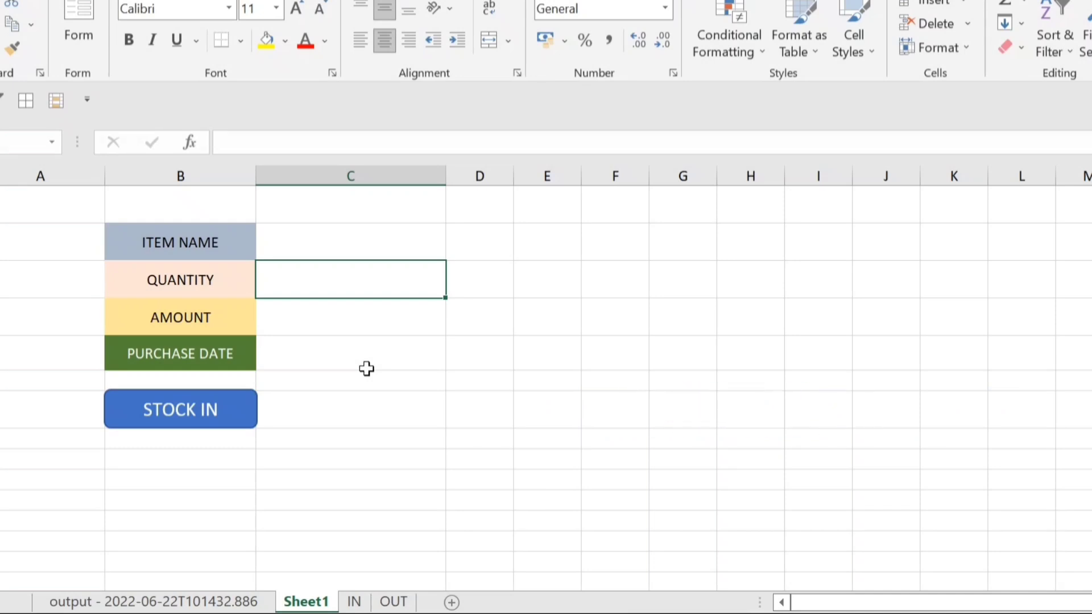
Review the ITEM NAME, QUANTITY, AMOUNT and PURCHASE DATE labels of the Sheet1 form.
{"action": "left_click", "coordinate": [211, 248]}
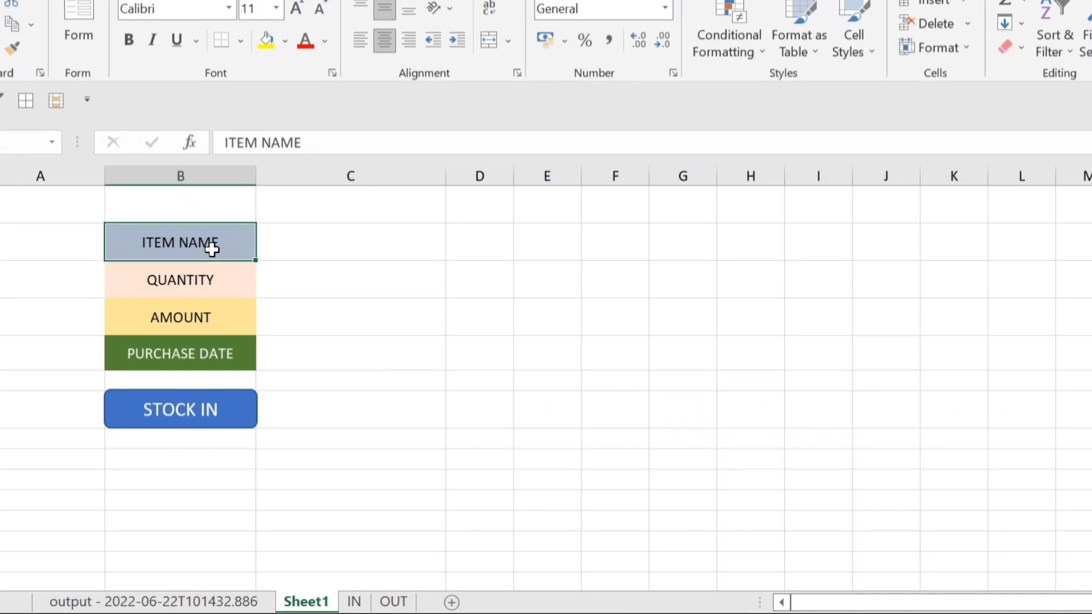
{"action": "left_click", "coordinate": [202, 280]}
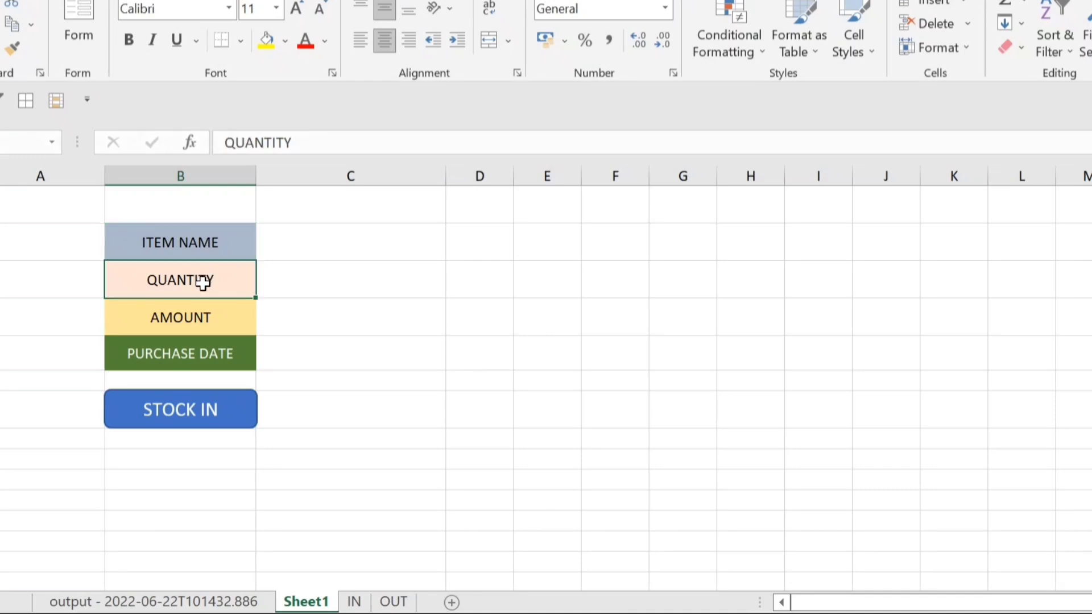
{"action": "left_click", "coordinate": [197, 323]}
{"action": "left_click", "coordinate": [197, 356]}
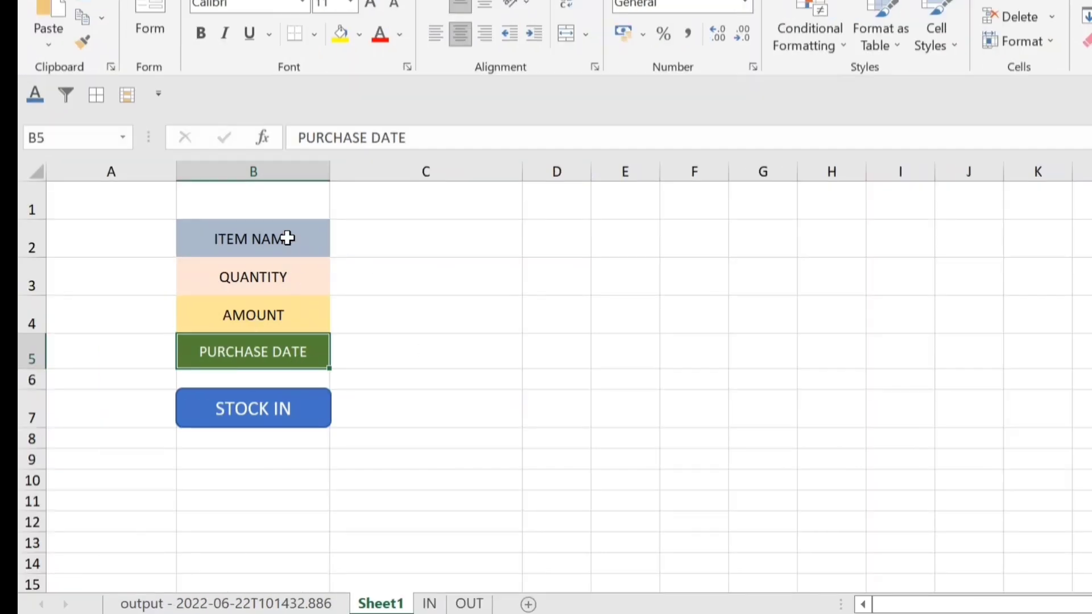
Enter LAVA MOBILE, 32, 11500 and 21-04-2022 into C2:C5, then select the values.
{"action": "left_click", "coordinate": [397, 250]}
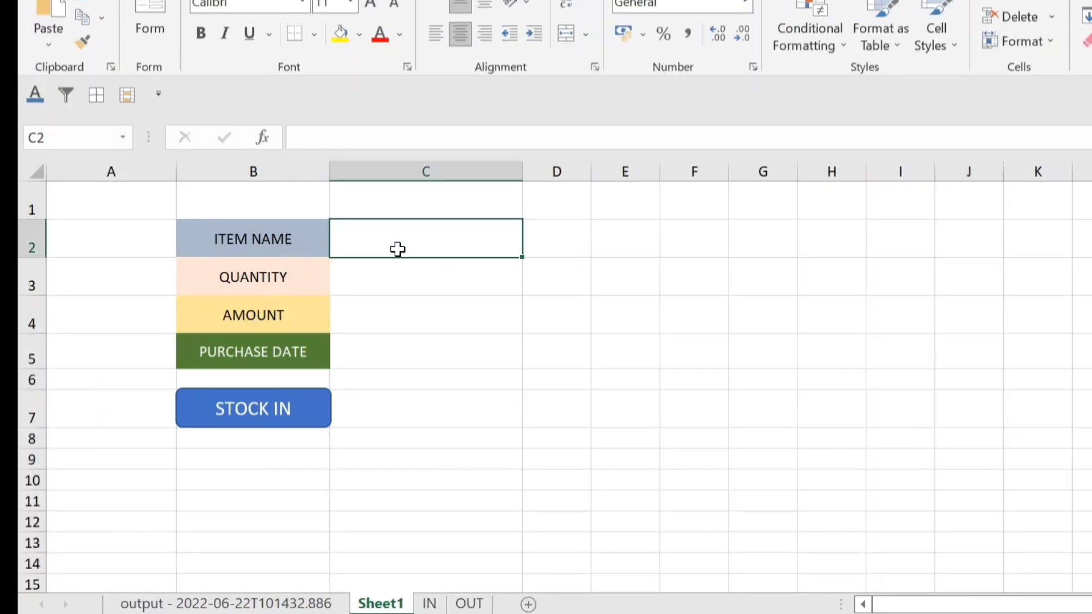
{"action": "type", "text": "LAV"}
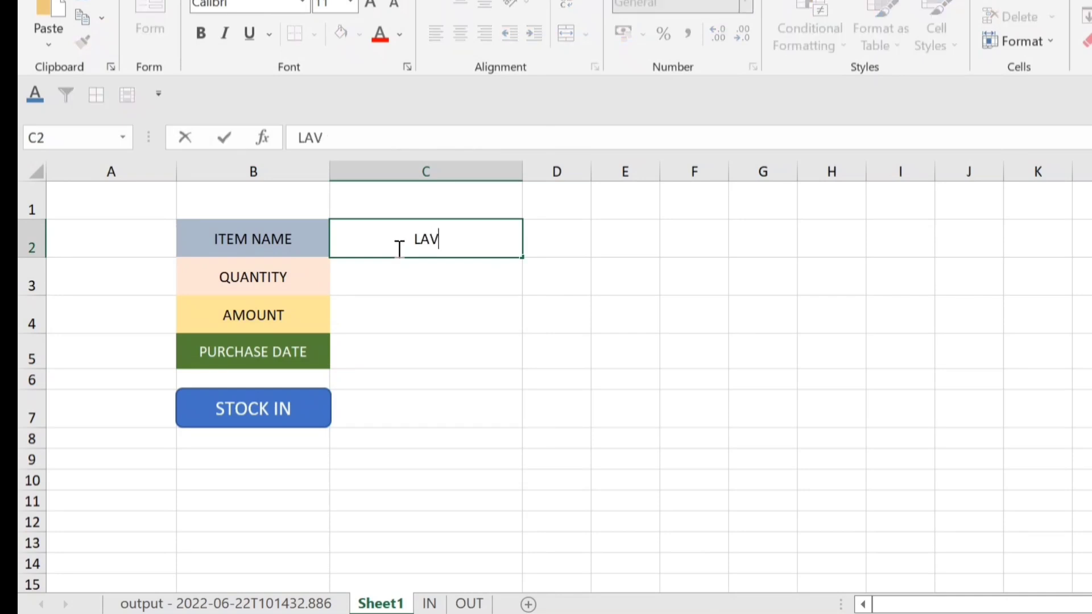
{"action": "type", "text": "A MOBILE"}
{"action": "key", "text": "Return"}
{"action": "type", "text": "3"}
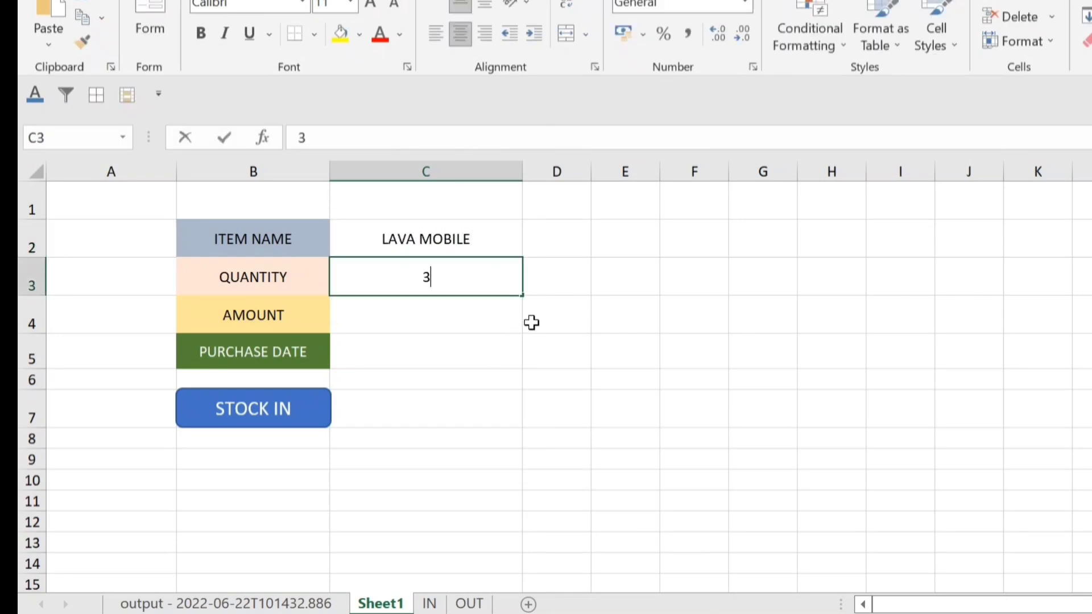
{"action": "type", "text": "2"}
{"action": "key", "text": "Return"}
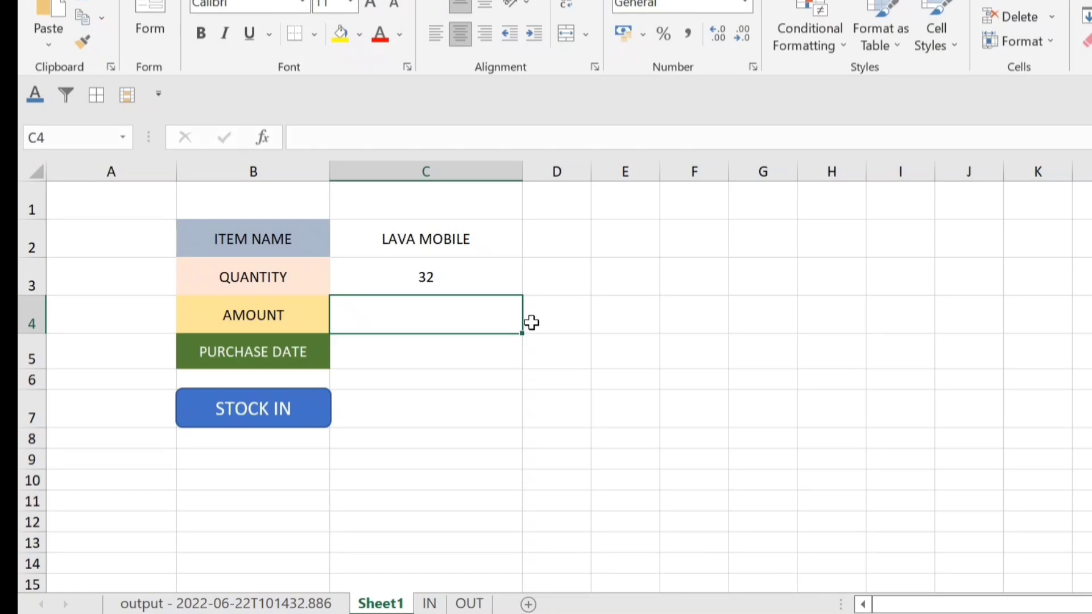
{"action": "type", "text": "11500"}
{"action": "key", "text": "Return"}
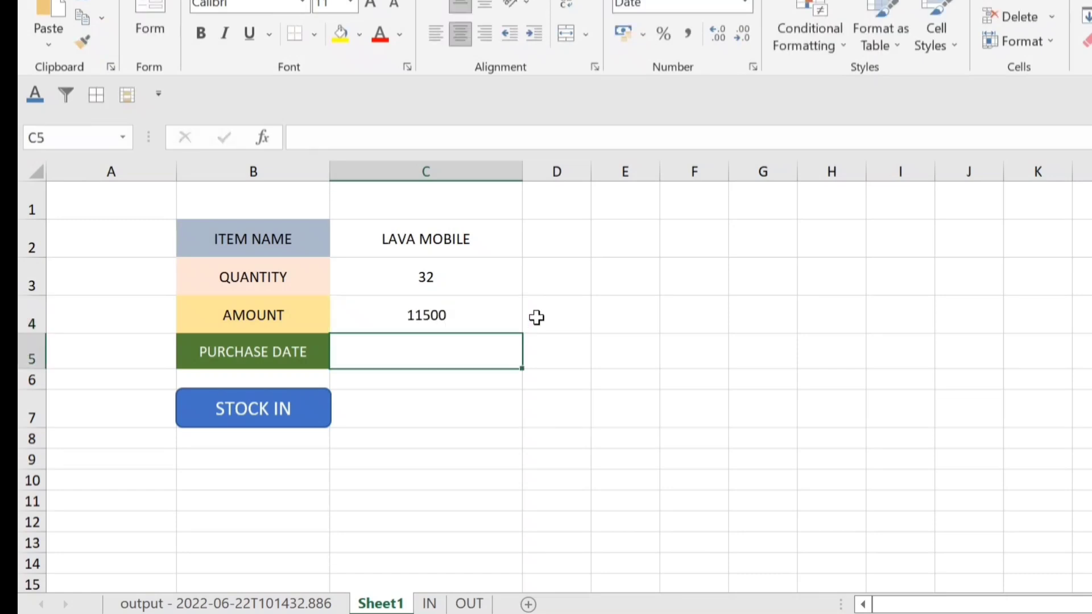
{"action": "type", "text": "21-04-"}
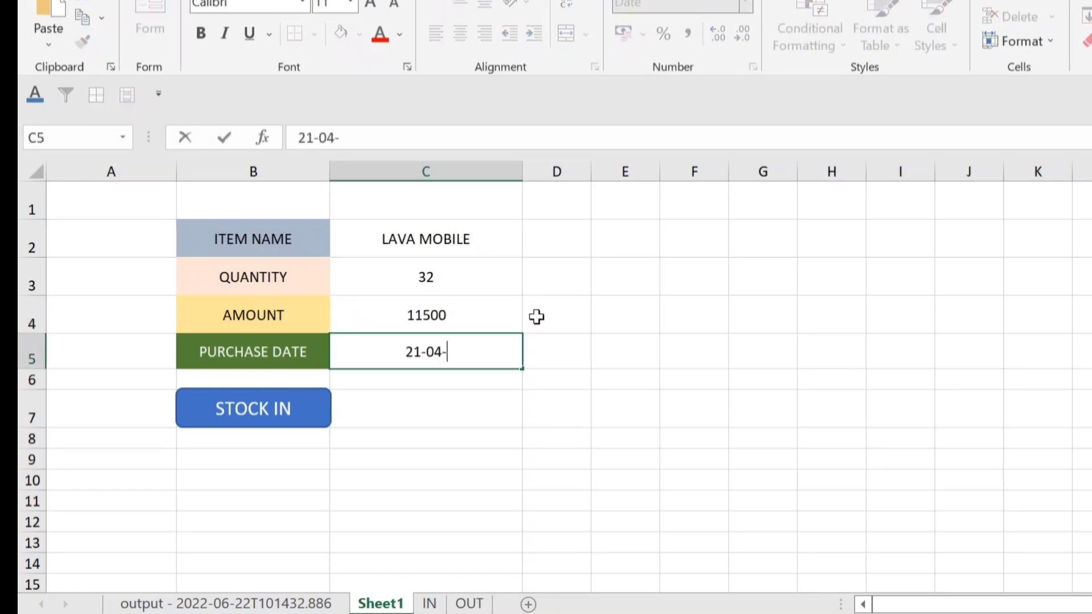
{"action": "type", "text": "2022"}
{"action": "left_click", "coordinate": [556, 376]}
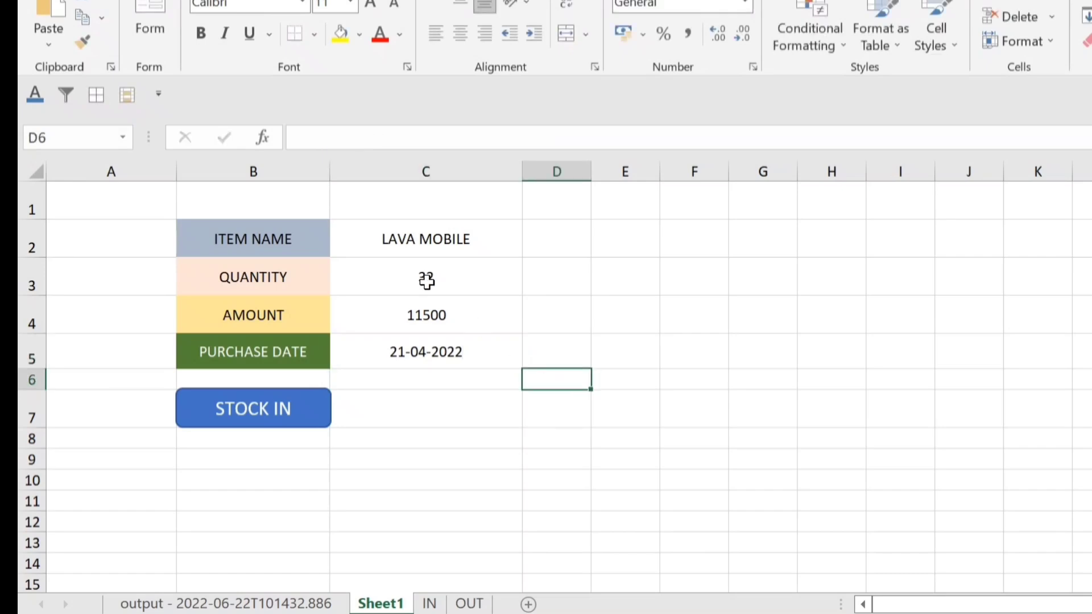
{"action": "left_click", "coordinate": [419, 249]}
{"action": "left_click_drag", "start_coordinate": [420, 249], "coordinate": [426, 352]}
Copy form values C2:C5 and paste them transposed into row 2 of the IN sheet.
{"action": "left_click", "coordinate": [420, 249]}
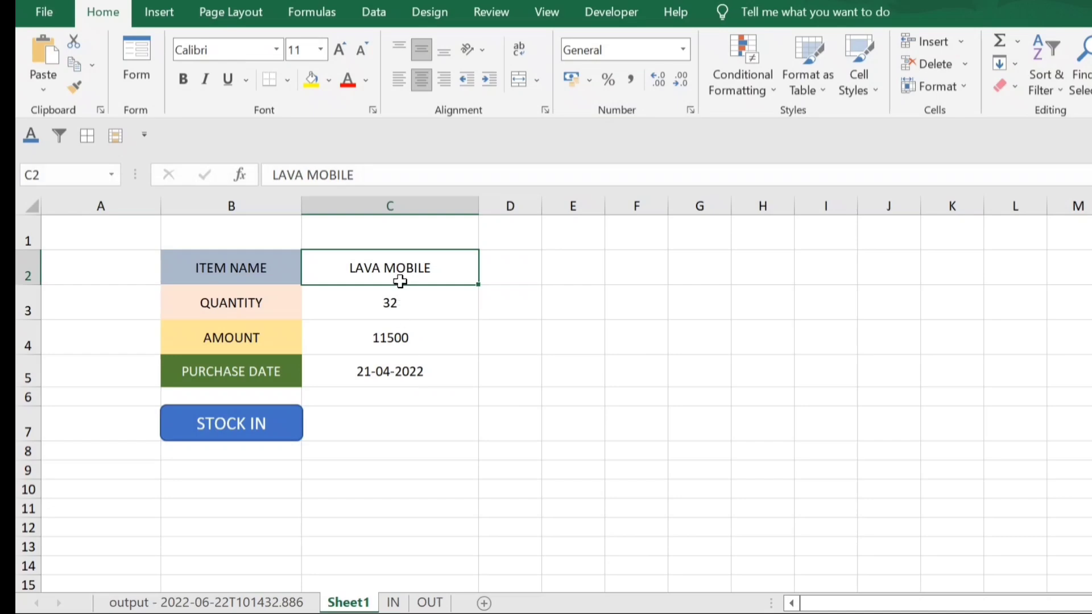
{"action": "left_click_drag", "start_coordinate": [400, 276], "coordinate": [395, 361]}
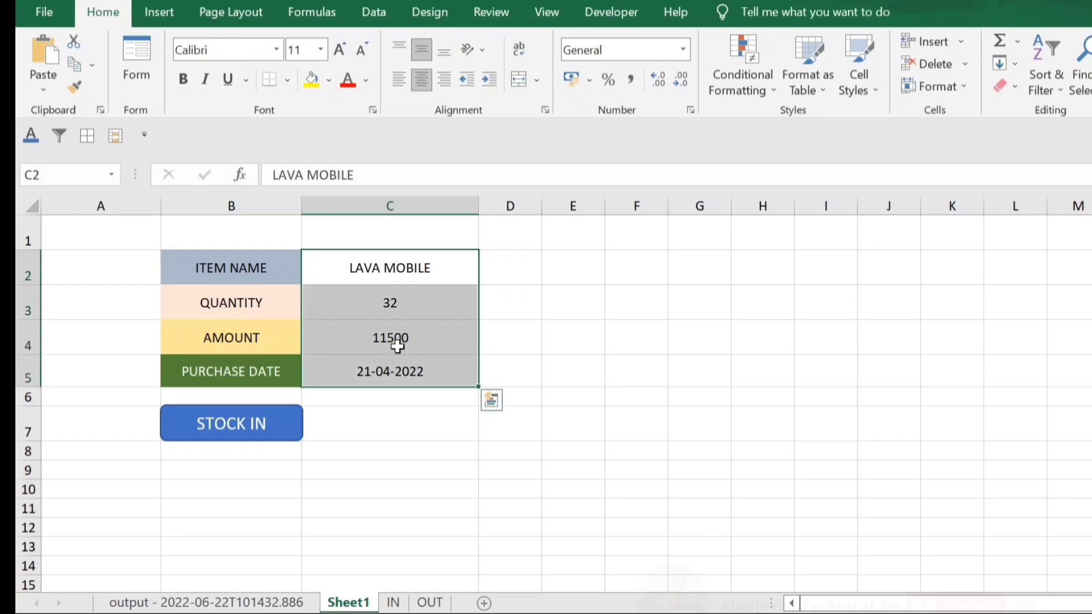
{"action": "left_click_drag", "start_coordinate": [394, 272], "coordinate": [397, 372]}
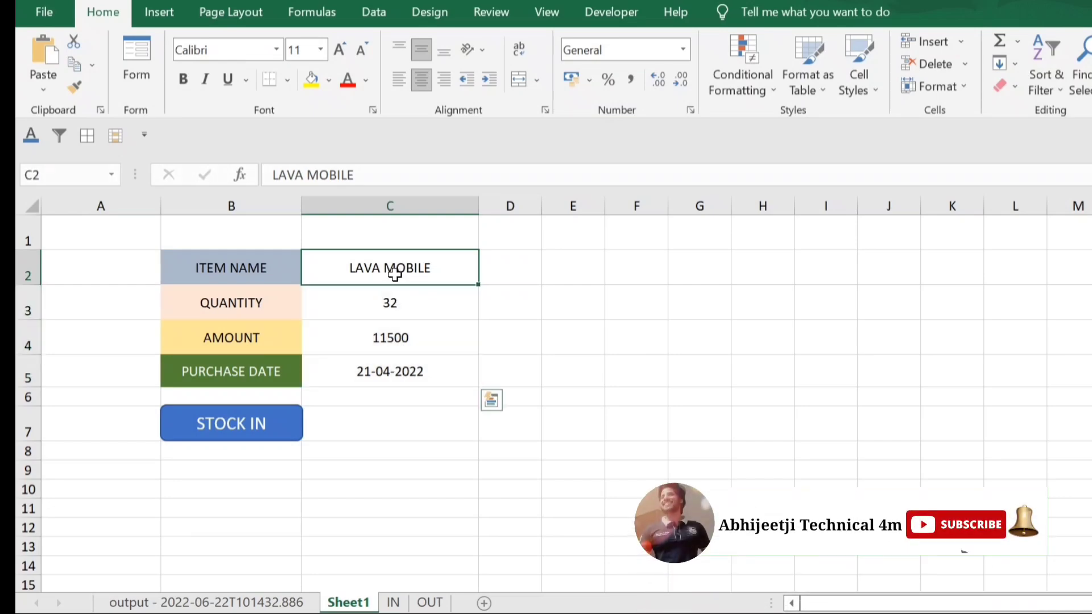
{"action": "key", "text": "ctrl+c"}
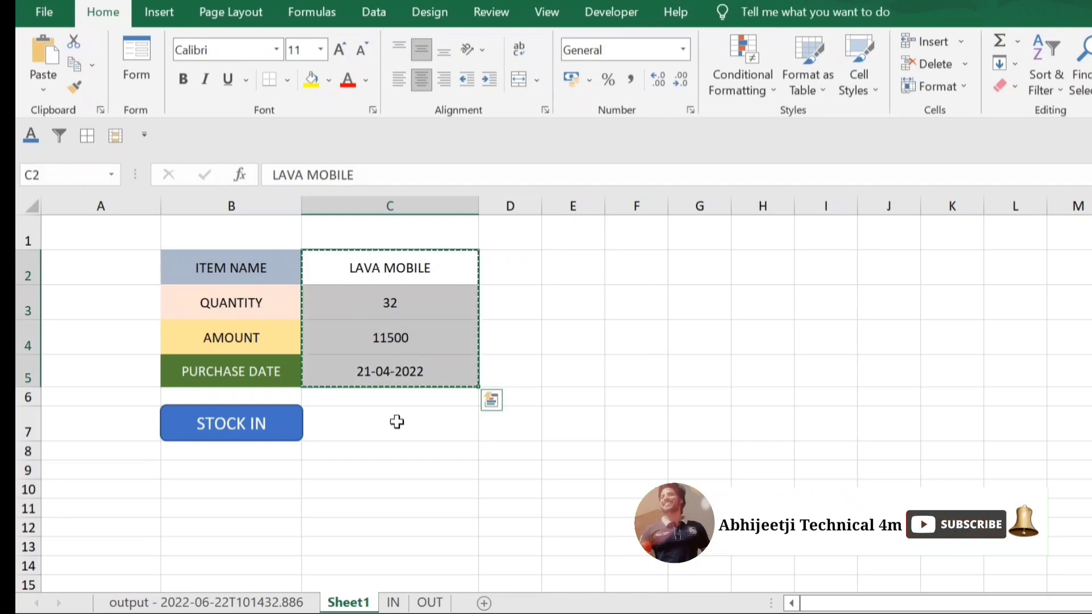
{"action": "left_click", "coordinate": [396, 604]}
{"action": "left_click", "coordinate": [116, 257]}
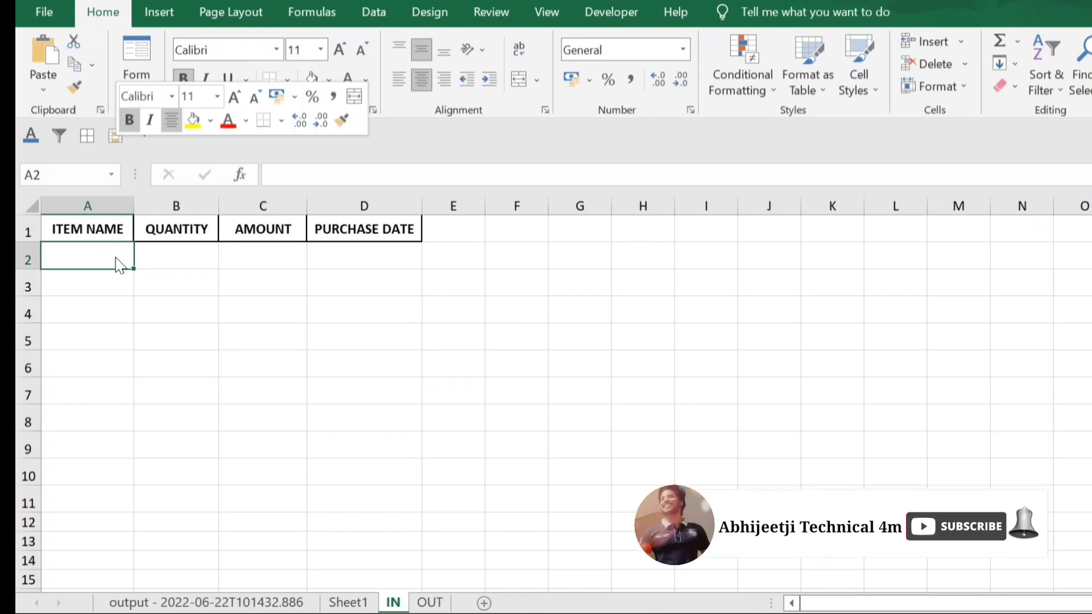
{"action": "right_click", "coordinate": [117, 260]}
{"action": "left_click", "coordinate": [244, 239]}
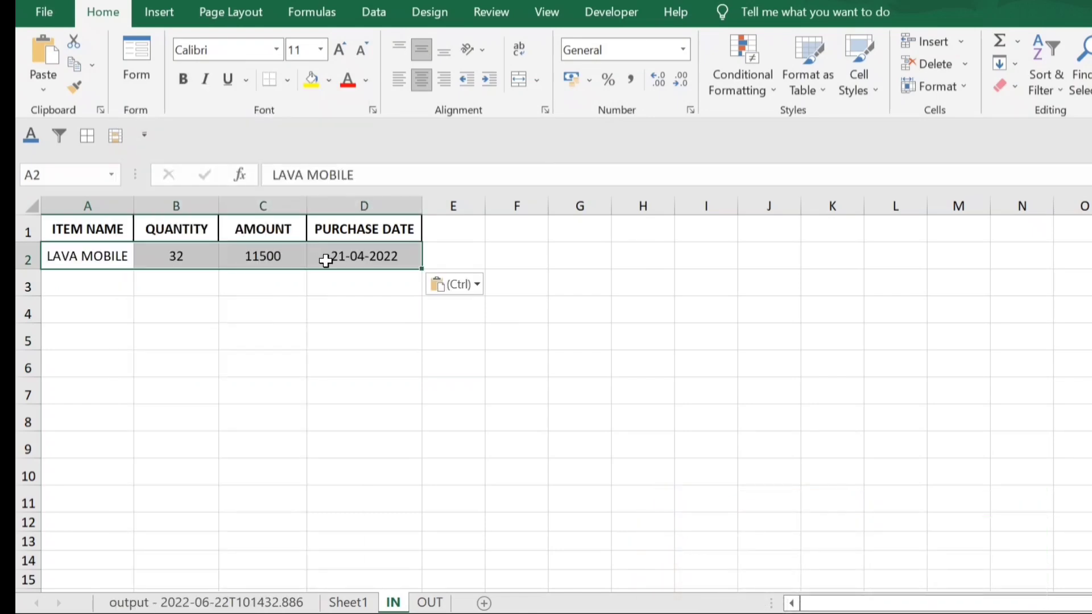
Compare the Sheet1 form labels and values with the IN sheet's headers and row 2.
{"action": "left_click", "coordinate": [367, 601]}
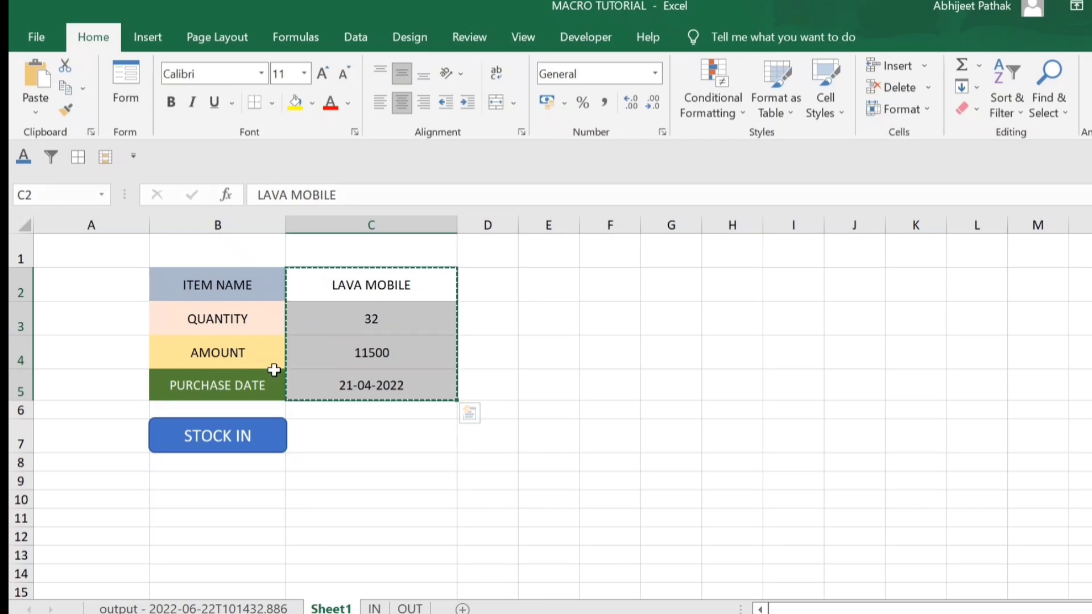
{"action": "left_click", "coordinate": [229, 280]}
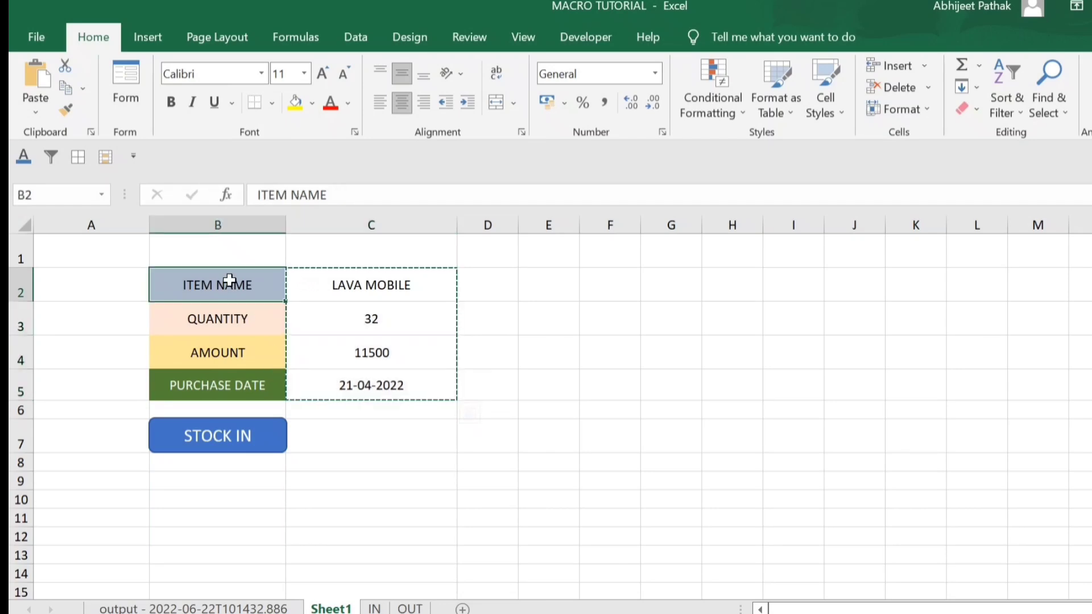
{"action": "left_click_drag", "start_coordinate": [229, 279], "coordinate": [223, 378]}
{"action": "left_click", "coordinate": [374, 607]}
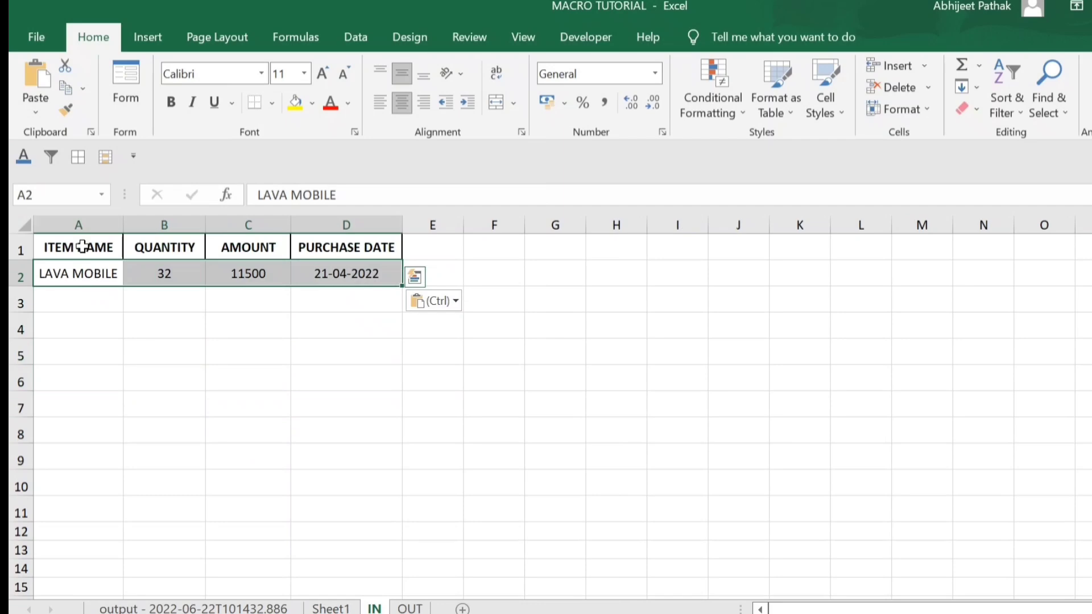
{"action": "left_click", "coordinate": [82, 246]}
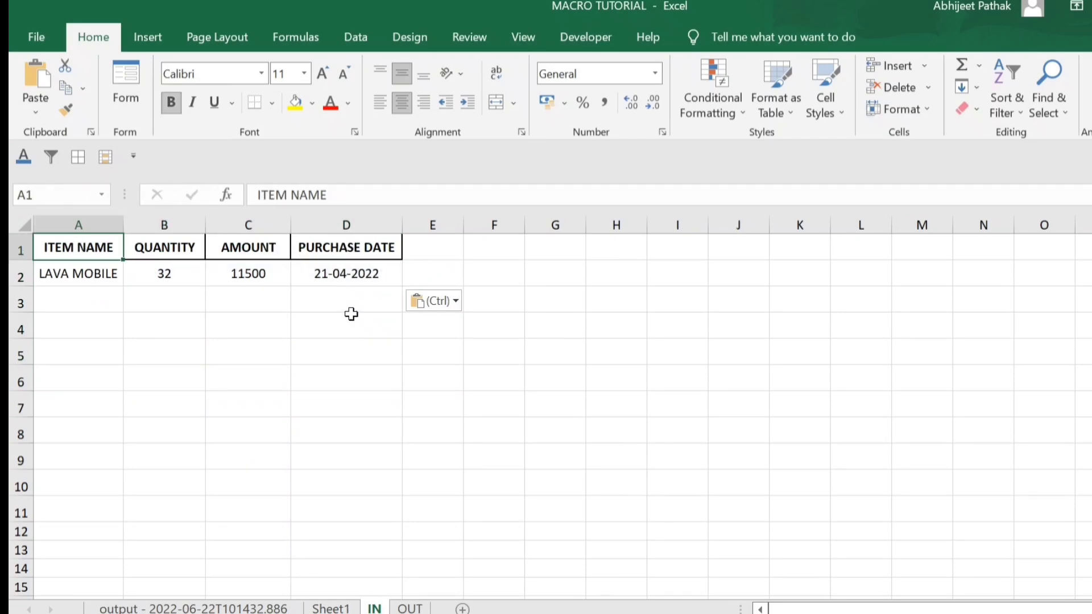
{"action": "left_click", "coordinate": [331, 607]}
{"action": "left_click_drag", "start_coordinate": [350, 287], "coordinate": [361, 370]}
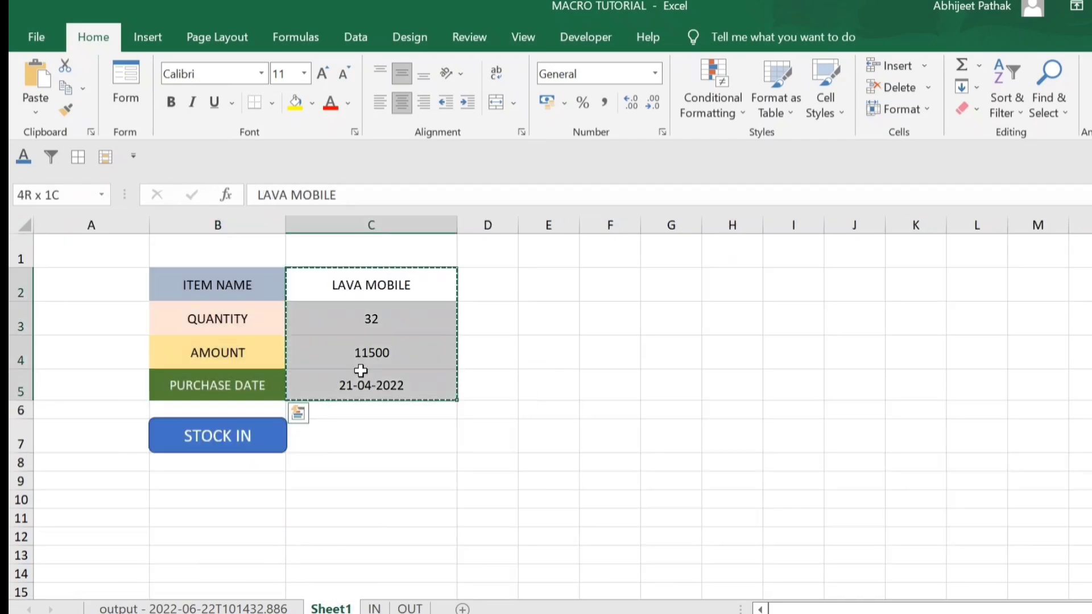
{"action": "key", "text": "ctrl+Page_Down"}
{"action": "left_click_drag", "start_coordinate": [117, 272], "coordinate": [342, 279]}
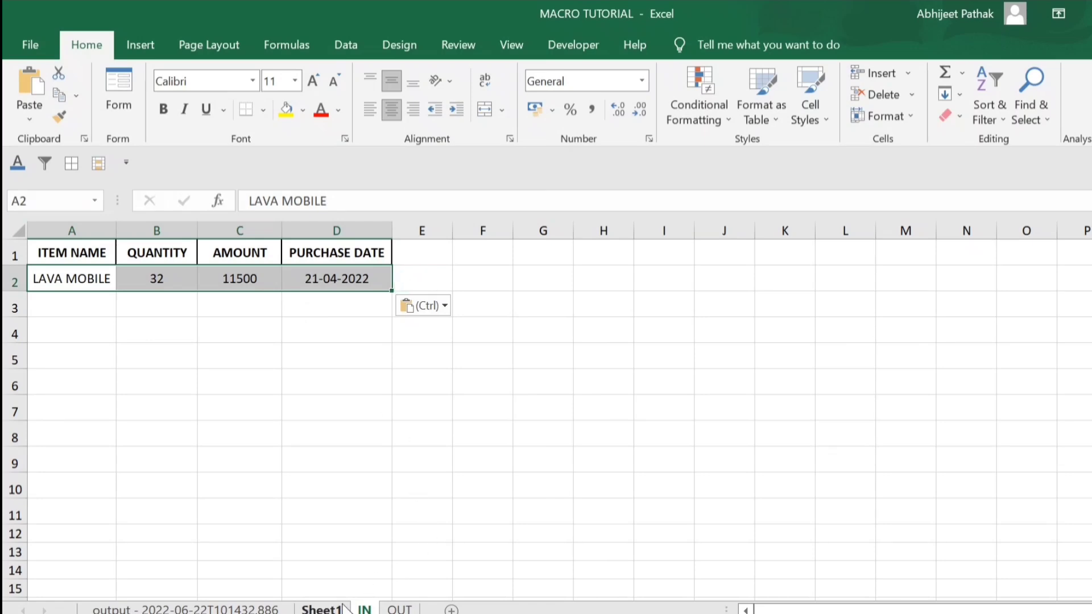
Paste into C2 on Sheet1, then view the pasted row on the IN sheet.
{"action": "left_click", "coordinate": [321, 609]}
{"action": "left_click", "coordinate": [377, 290]}
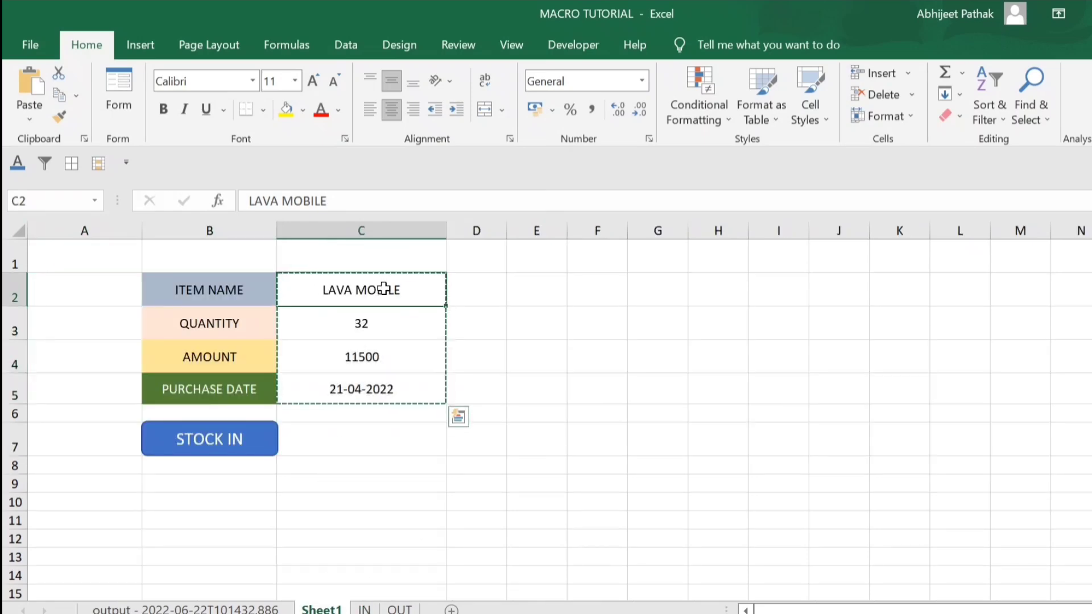
{"action": "key", "text": "ctrl+v"}
{"action": "left_click", "coordinate": [372, 608]}
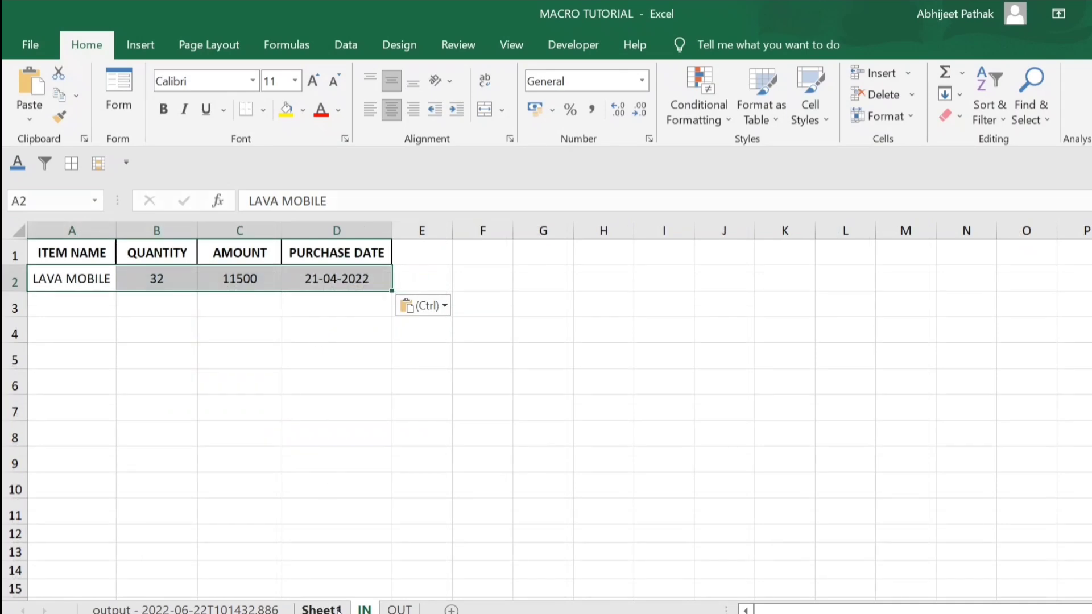
{"action": "left_click", "coordinate": [321, 609]}
{"action": "left_click", "coordinate": [364, 609]}
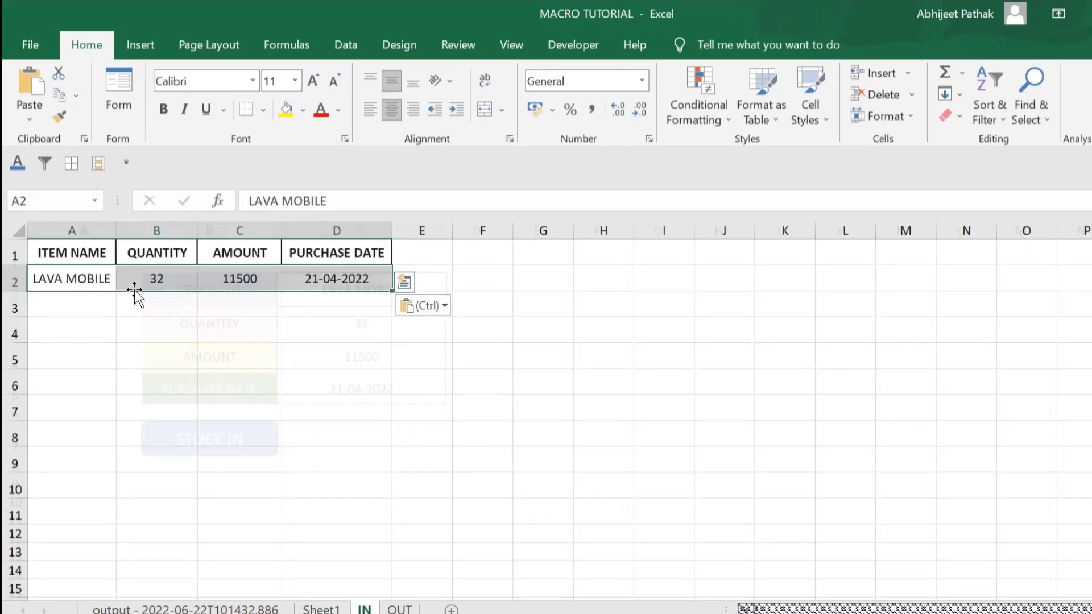
Clear the pasted row and fill the form with LAWA MOBILE, 32, 12500, 21-04-2022.
{"action": "key", "text": "Delete"}
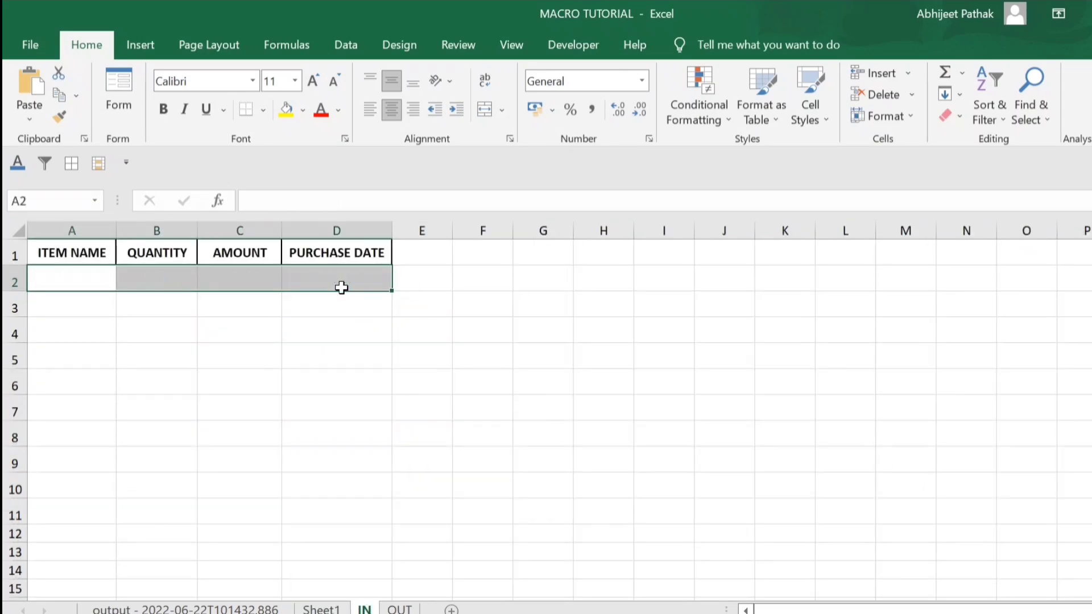
{"action": "type", "text": "LA"}
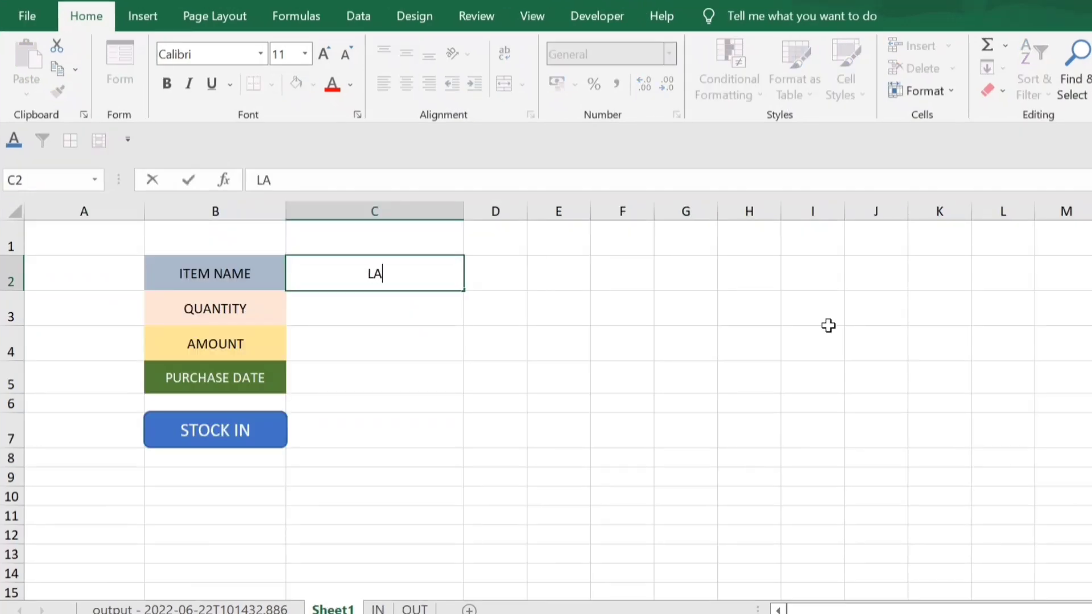
{"action": "type", "text": "WA MOBILE"}
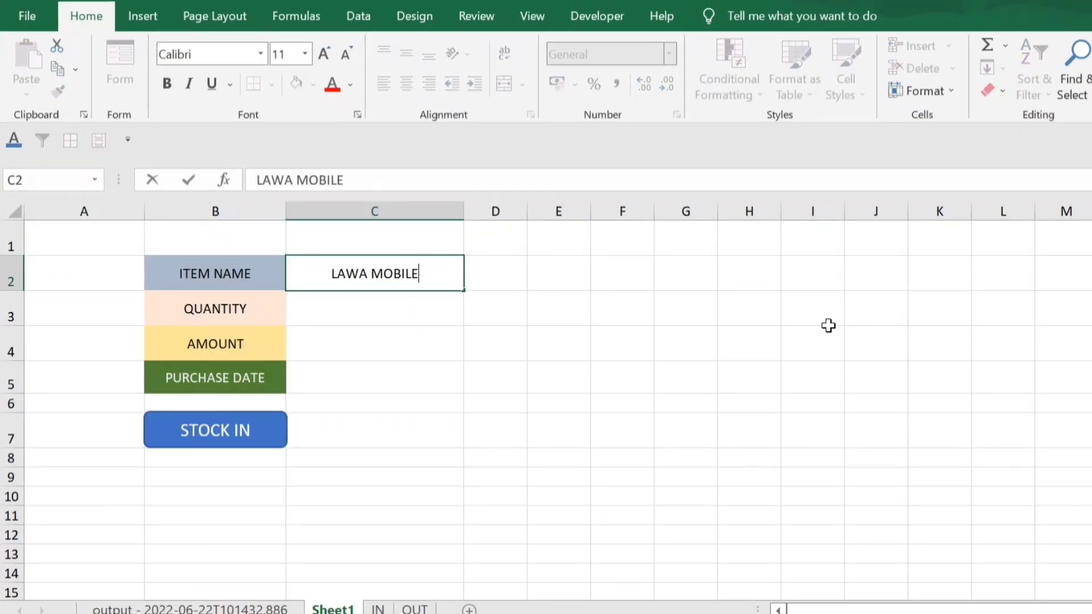
{"action": "key", "text": "Return"}
{"action": "type", "text": "32"}
{"action": "key", "text": "Return"}
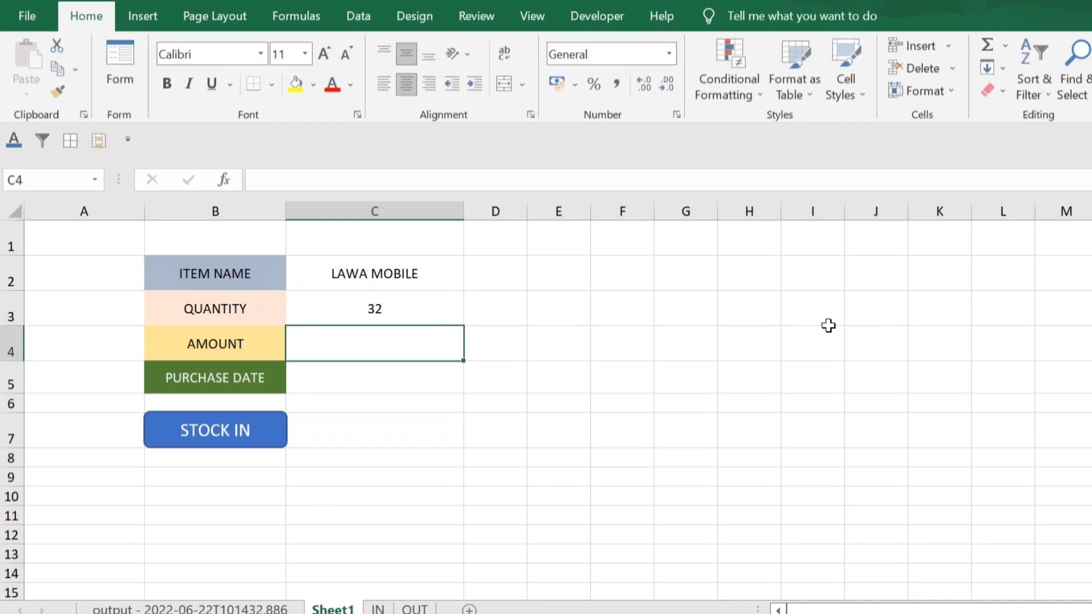
{"action": "type", "text": "12500"}
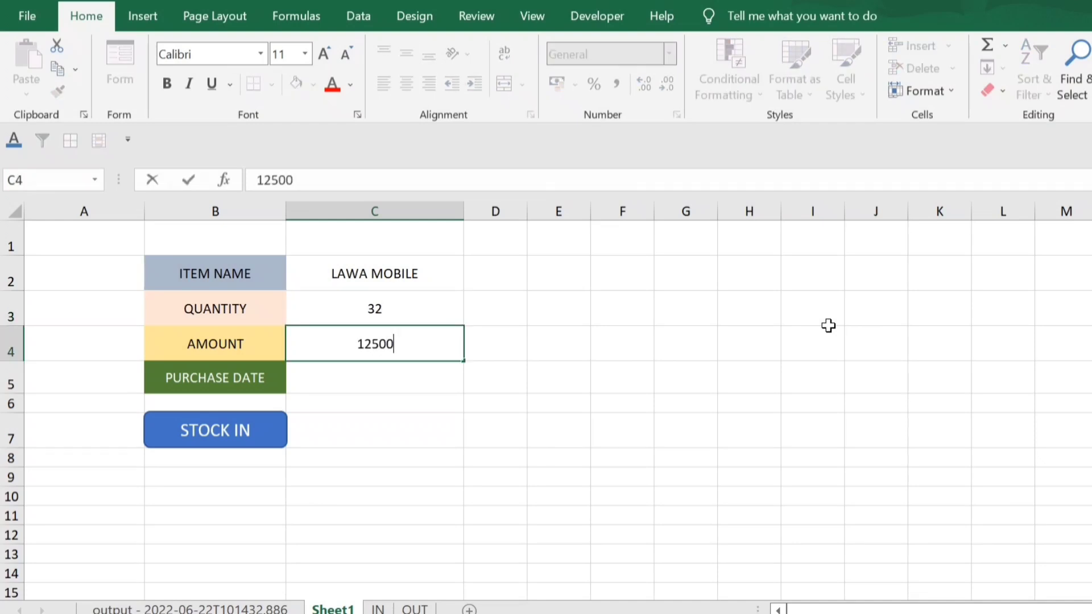
{"action": "key", "text": "Return"}
{"action": "type", "text": "21"}
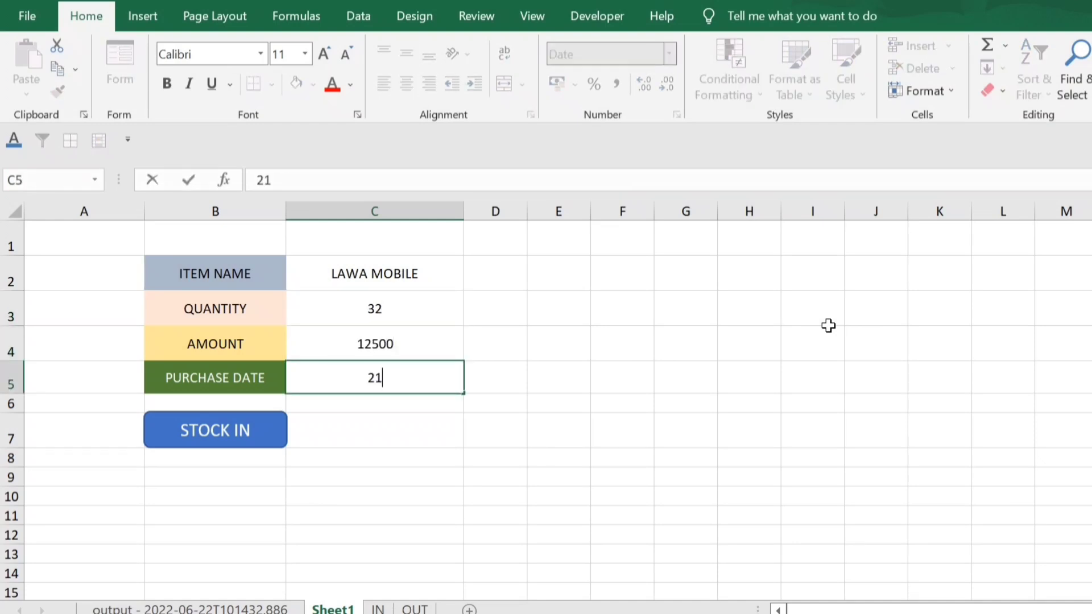
{"action": "type", "text": "-04-2022"}
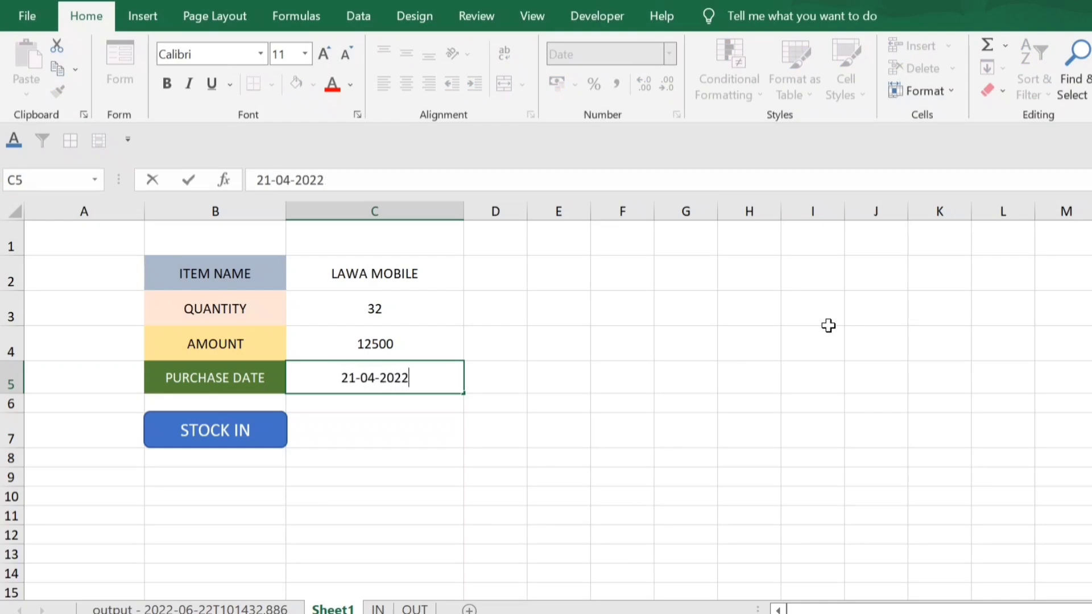
{"action": "left_click", "coordinate": [386, 344]}
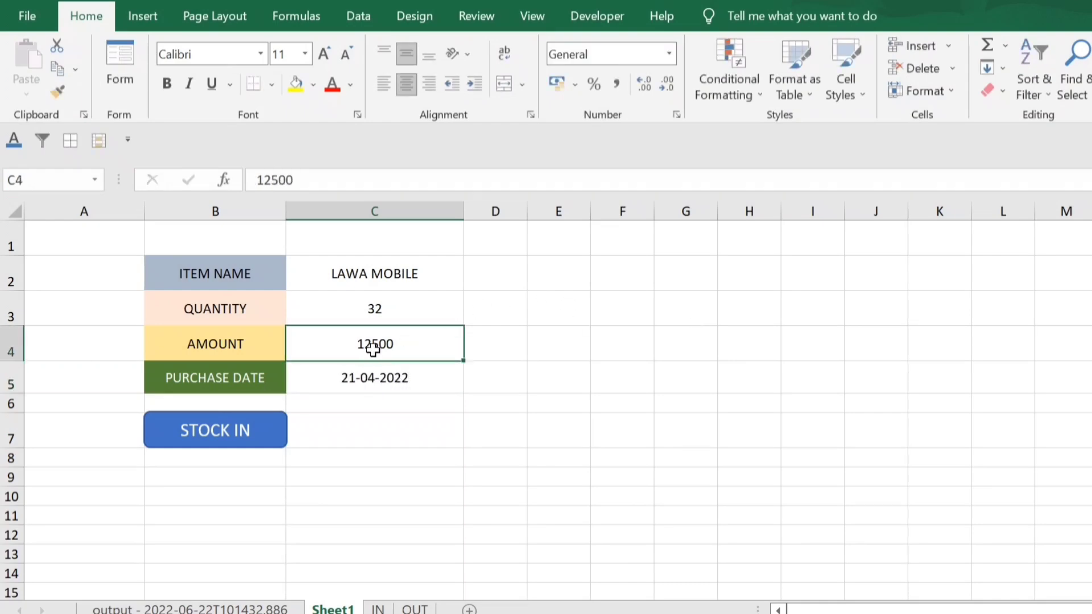
Run the STOCK IN button to log the entry and check it on the IN sheet.
{"action": "left_click", "coordinate": [225, 435]}
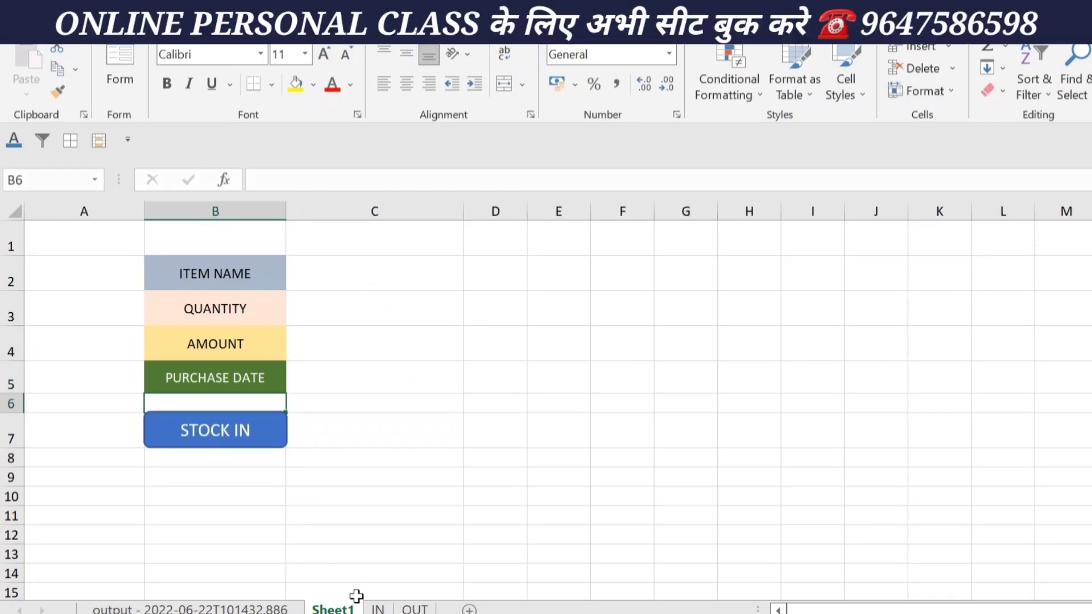
{"action": "left_click", "coordinate": [373, 604]}
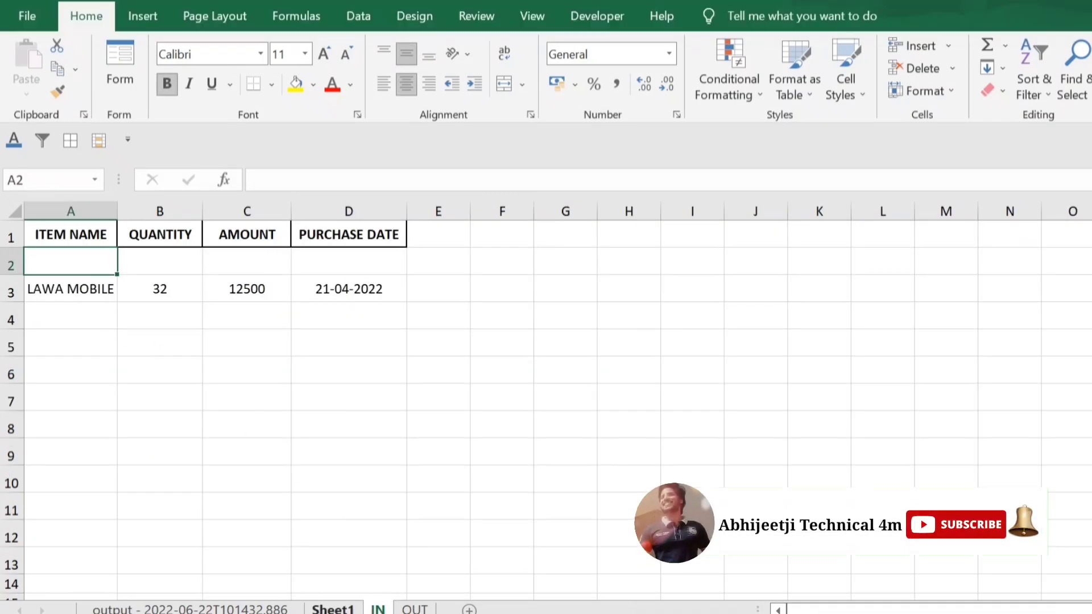
{"action": "left_click", "coordinate": [333, 607]}
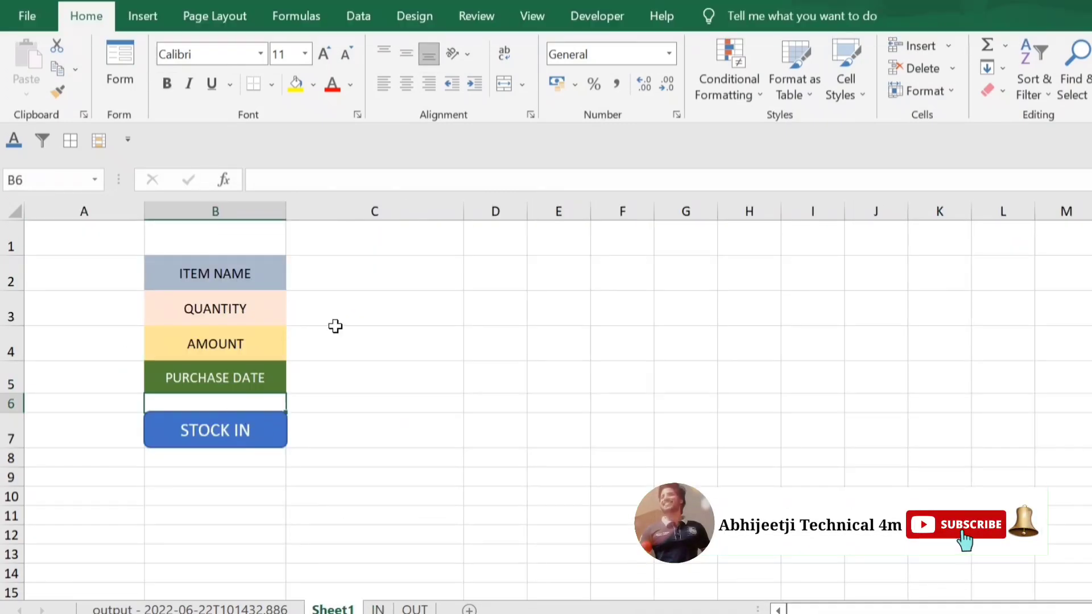
Fill the form with MOUSE, quantity 34, amount 1200 and purchase date 24-04-2022.
{"action": "left_click", "coordinate": [348, 276]}
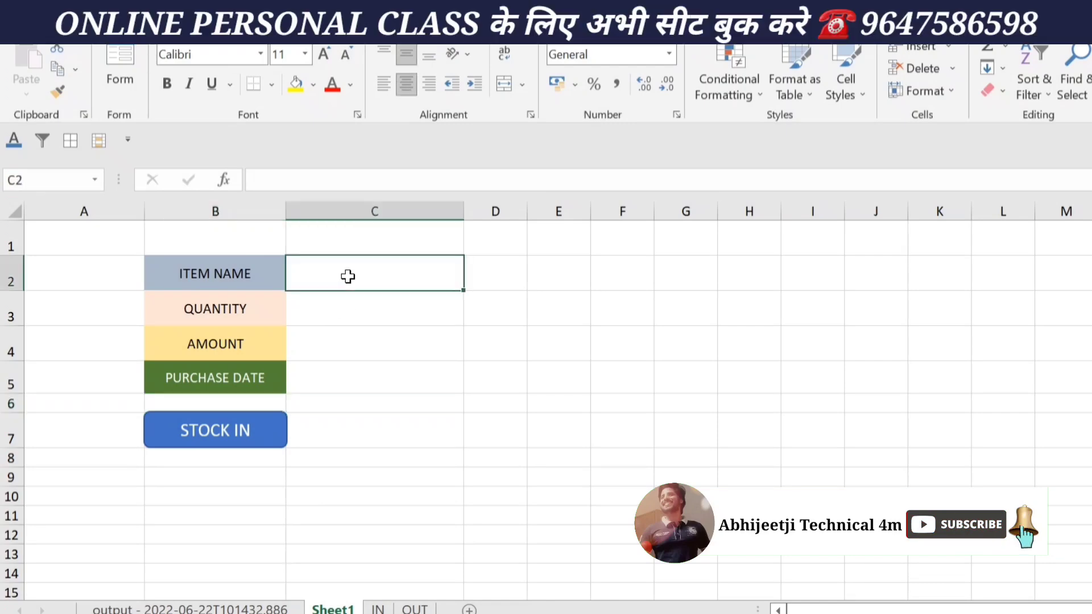
{"action": "type", "text": "MOUSE"}
{"action": "key", "text": "Return"}
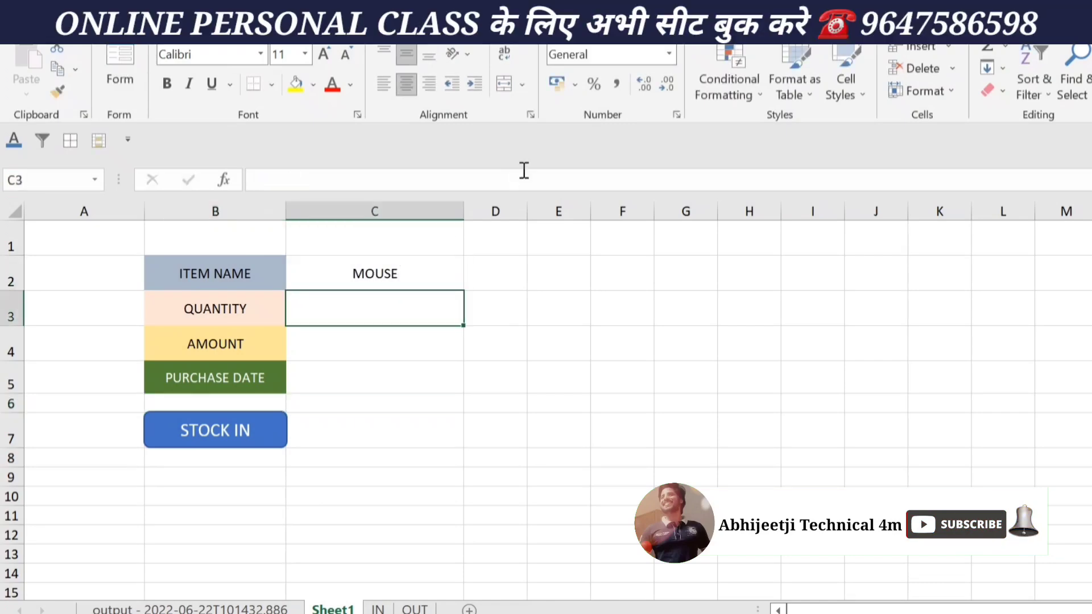
{"action": "type", "text": "34"}
{"action": "key", "text": "Return"}
{"action": "type", "text": "1200"}
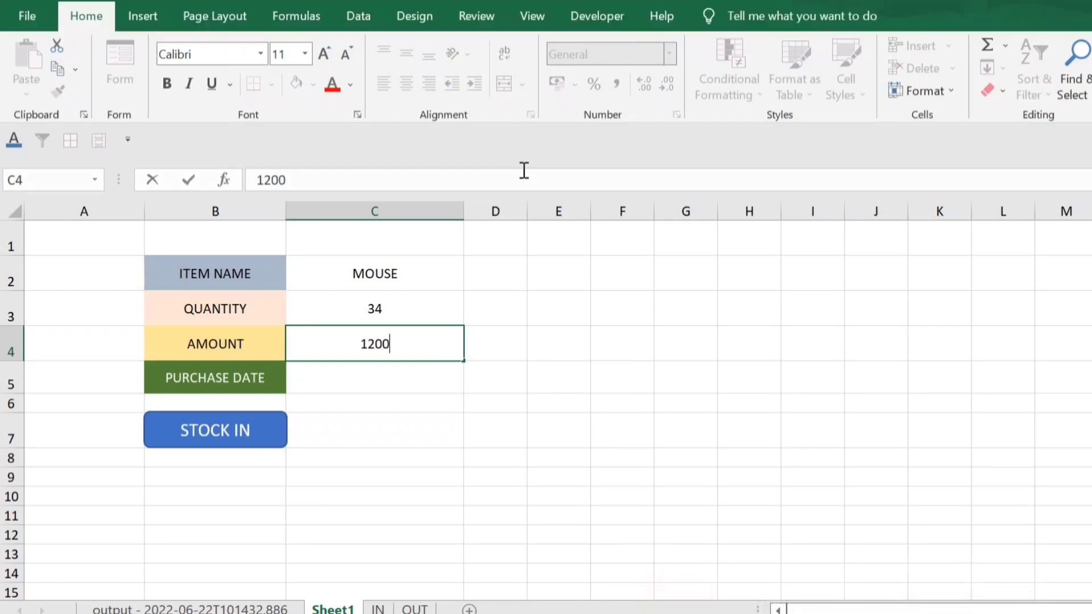
{"action": "key", "text": "Return"}
{"action": "type", "text": "240"}
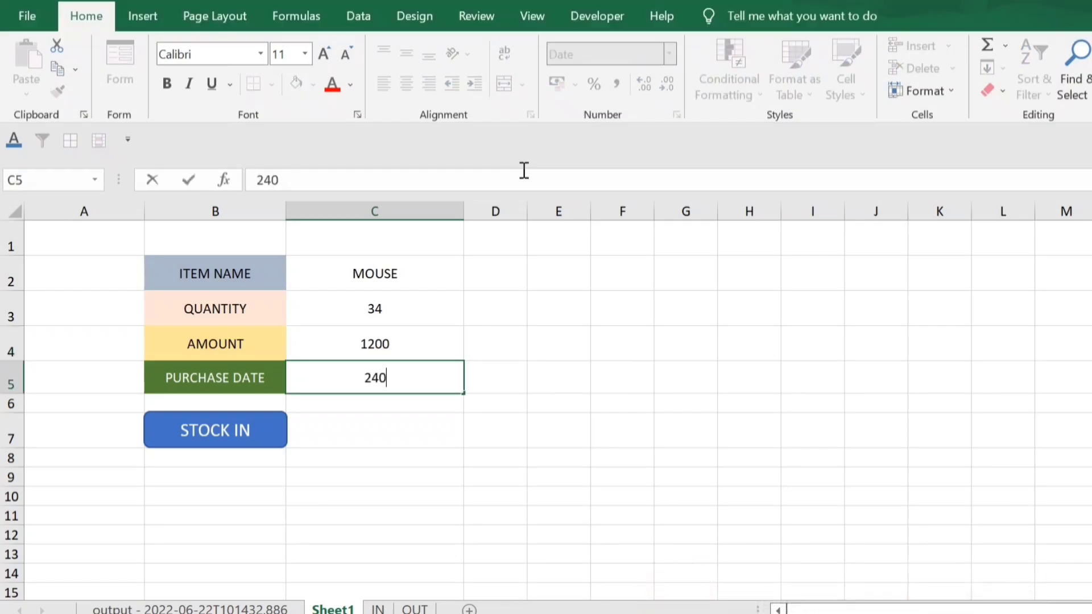
{"action": "key", "text": "BackSpace"}
{"action": "type", "text": "-0"}
{"action": "type", "text": "4"}
{"action": "type", "text": "-2022"}
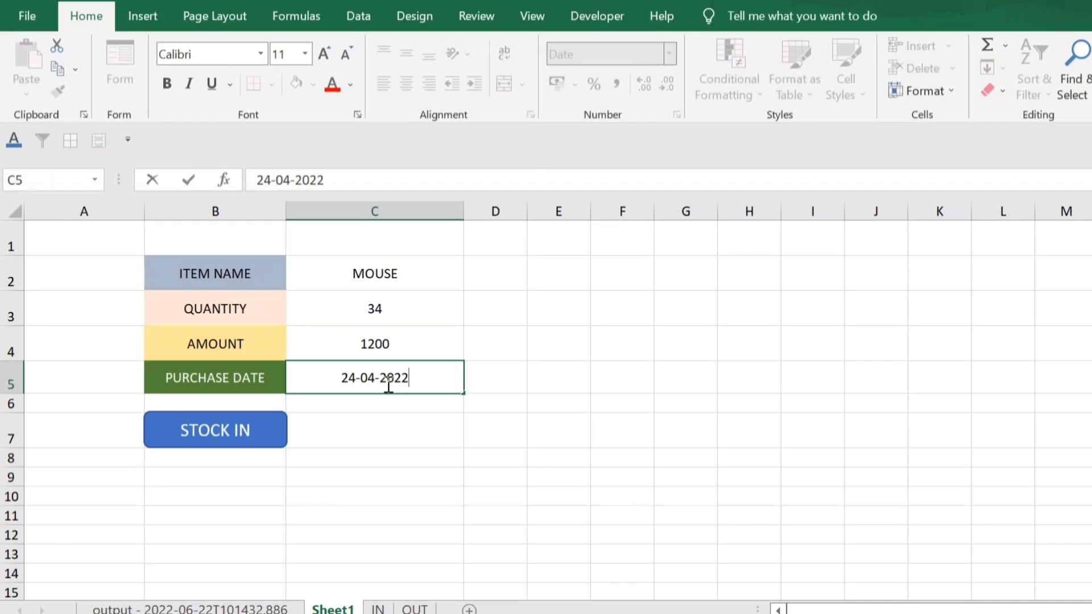
{"action": "key", "text": "Return"}
Submit the MOUSE entry with STOCK IN and verify the new row on the IN sheet.
{"action": "left_click", "coordinate": [239, 442]}
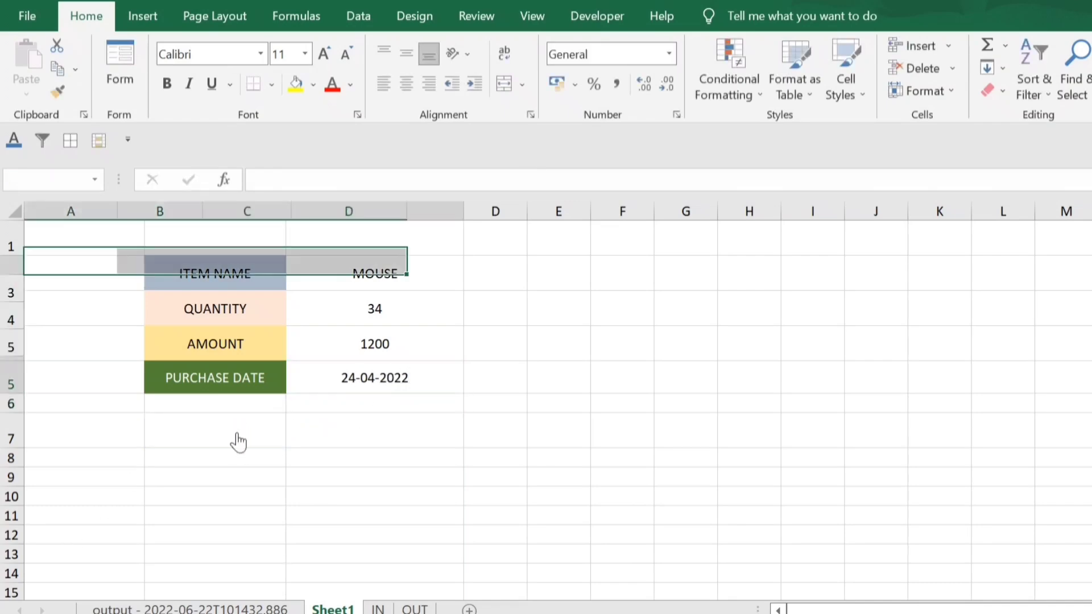
{"action": "left_click", "coordinate": [378, 609]}
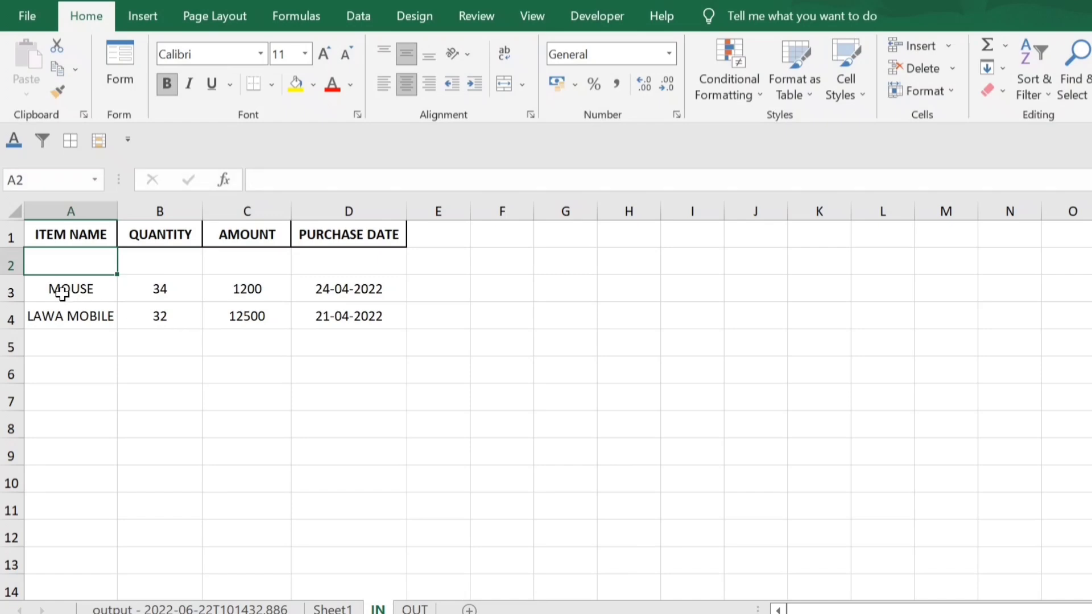
{"action": "left_click", "coordinate": [332, 609]}
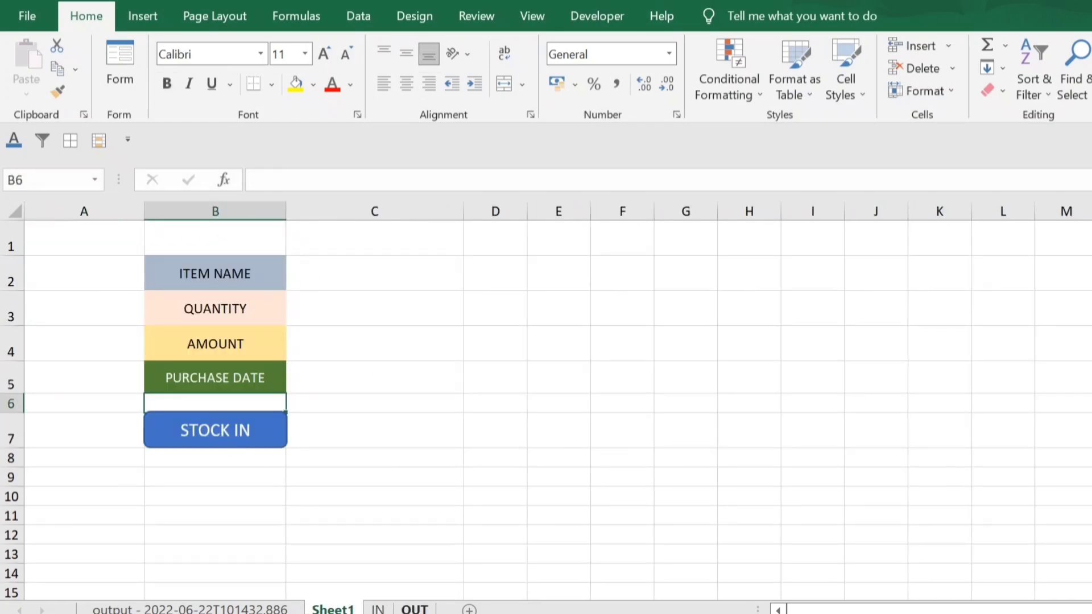
{"action": "left_click", "coordinate": [378, 608]}
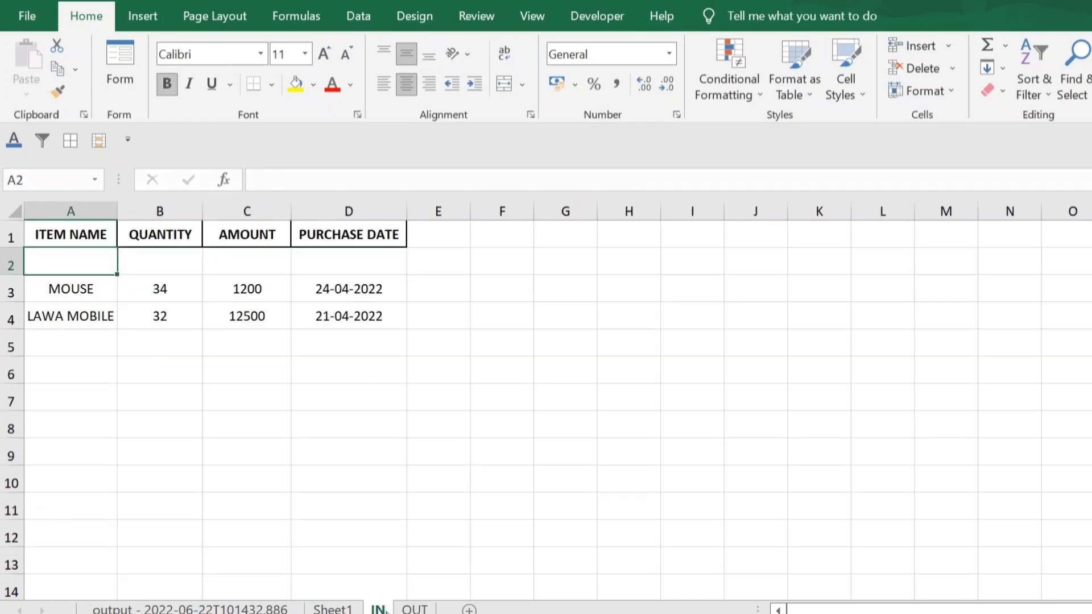
{"action": "left_click", "coordinate": [349, 609]}
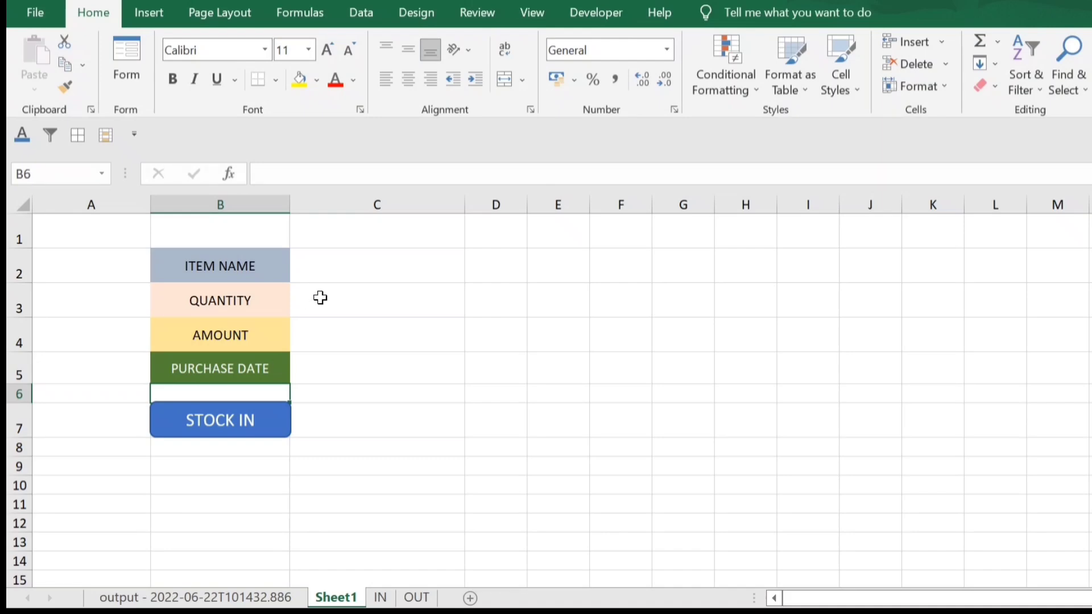
Delete the MOUSE and LAWA MOBILE test records in A3:D4 of the IN sheet.
{"action": "left_click", "coordinate": [333, 275]}
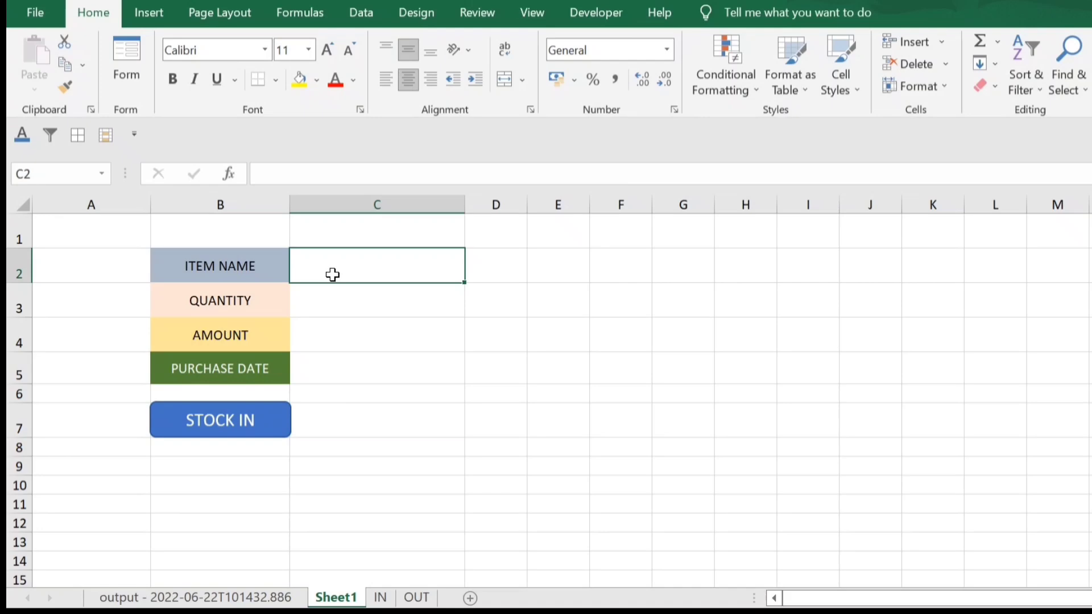
{"action": "left_click", "coordinate": [380, 598]}
{"action": "left_click", "coordinate": [75, 283]}
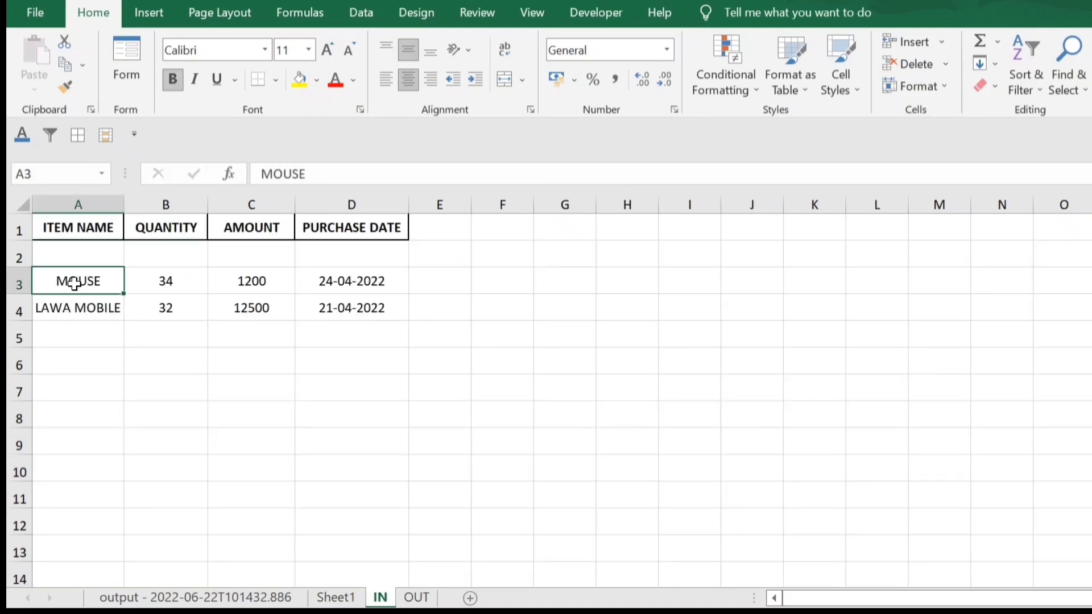
{"action": "left_click_drag", "start_coordinate": [75, 284], "coordinate": [317, 312]}
{"action": "key", "text": "Delete"}
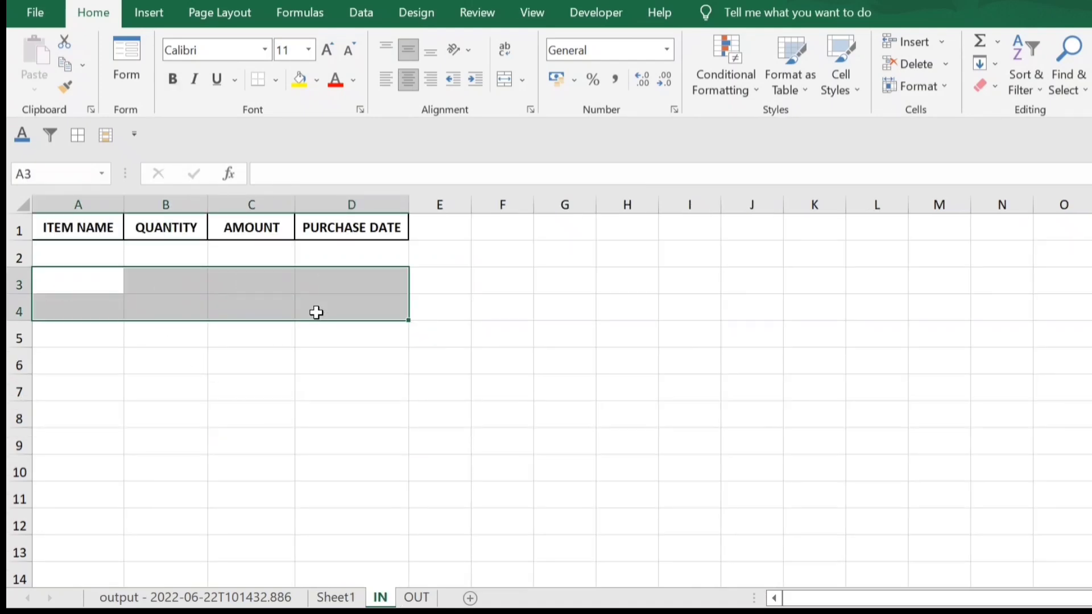
{"action": "left_click", "coordinate": [336, 597]}
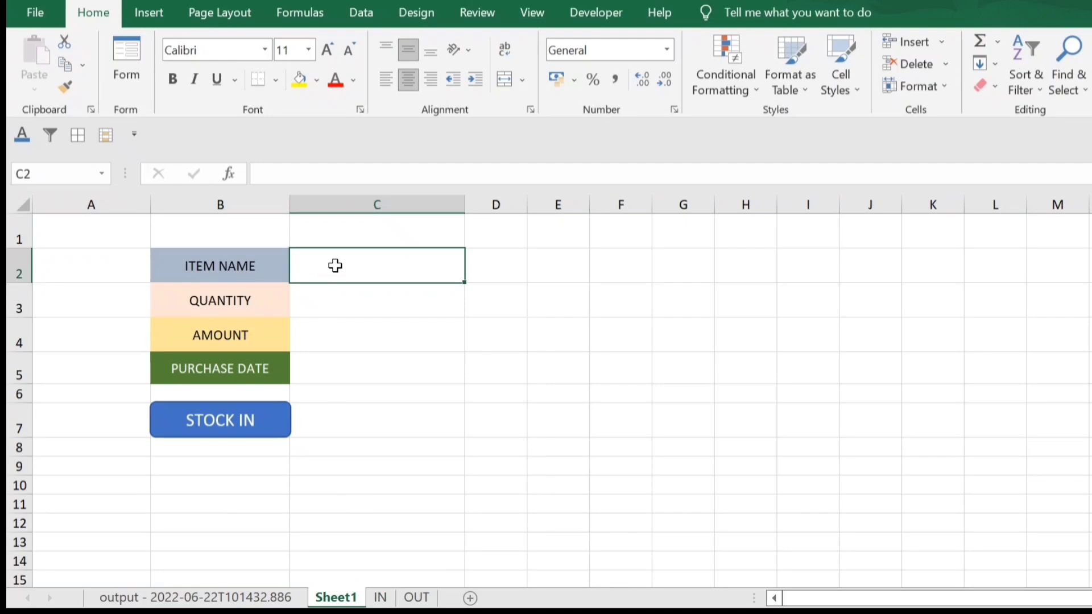
Enter LAWA MOBILE as the item name in C2.
{"action": "type", "text": "LAWA "}
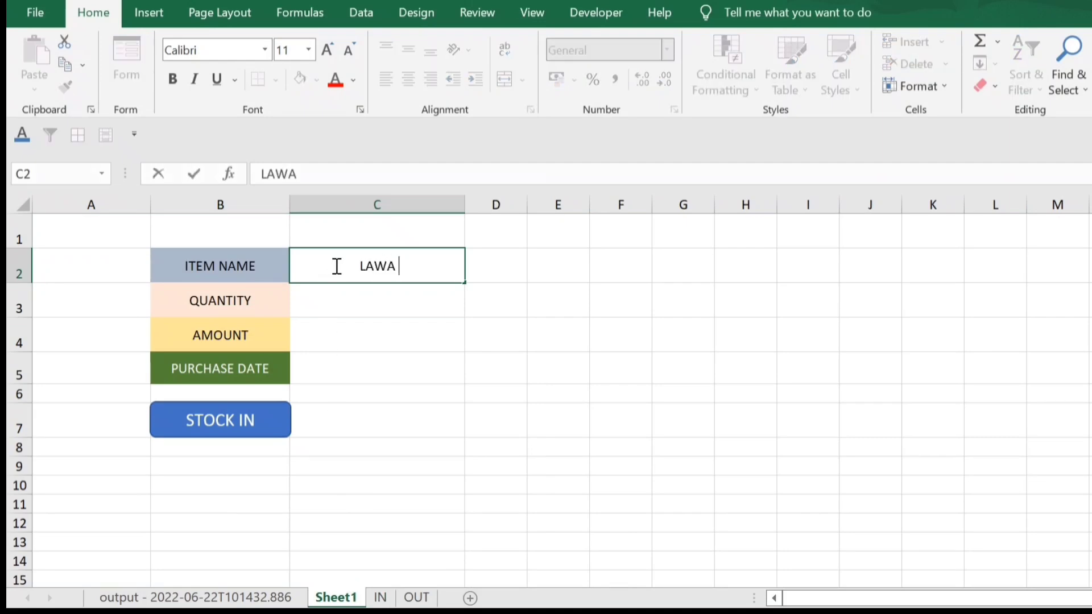
{"action": "type", "text": "MOBILE"}
{"action": "key", "text": "Return"}
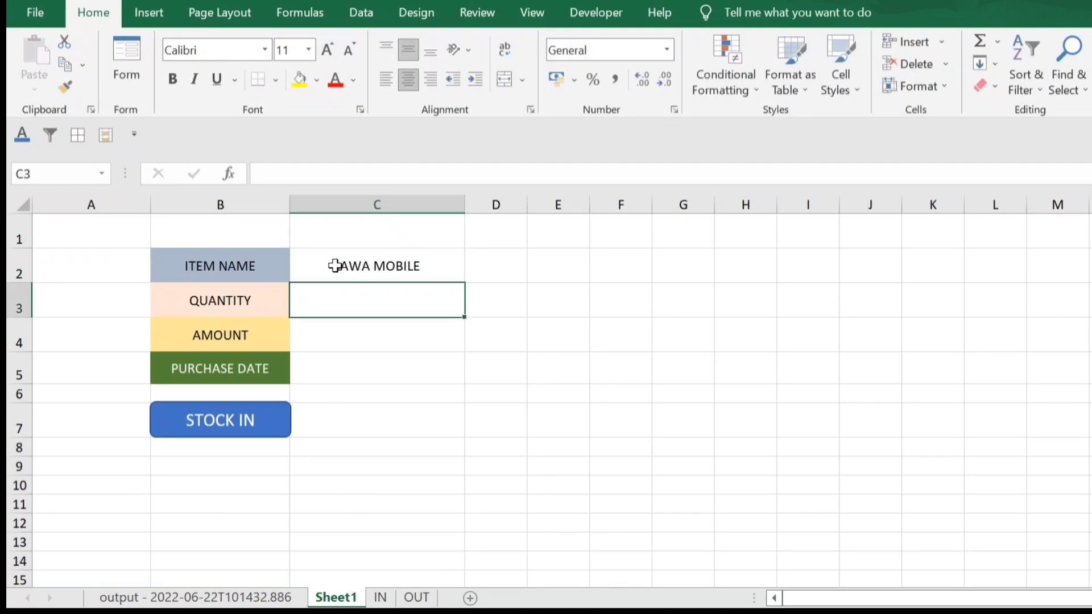
{"action": "key", "text": "Left"}
{"action": "key", "text": "Up"}
{"action": "key", "text": "shift+Down"}
{"action": "key", "text": "shift+Down"}
{"action": "key", "text": "shift+Down"}
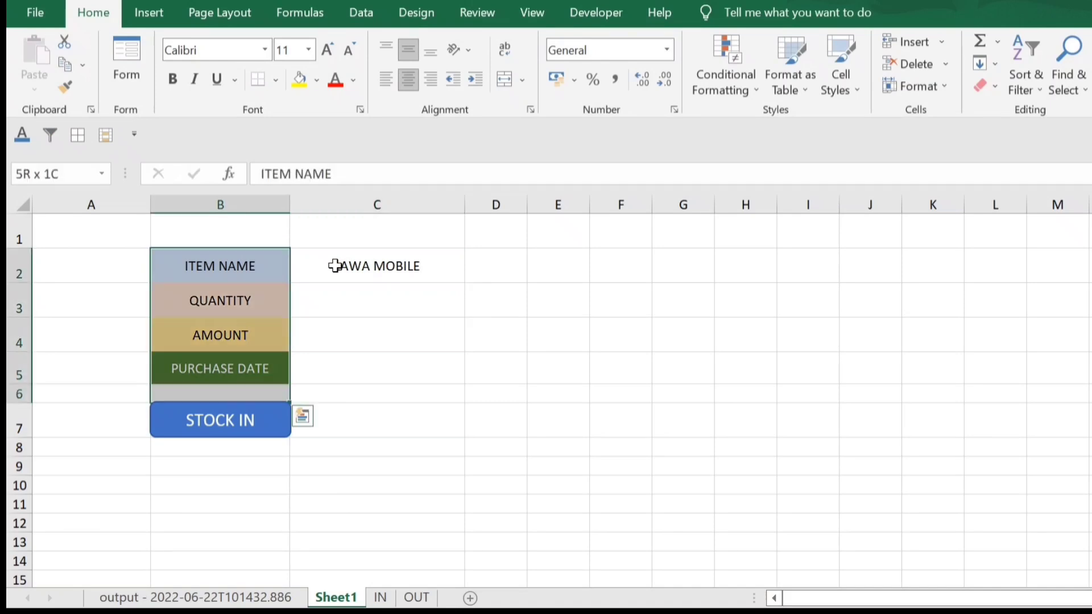
{"action": "left_click", "coordinate": [335, 266]}
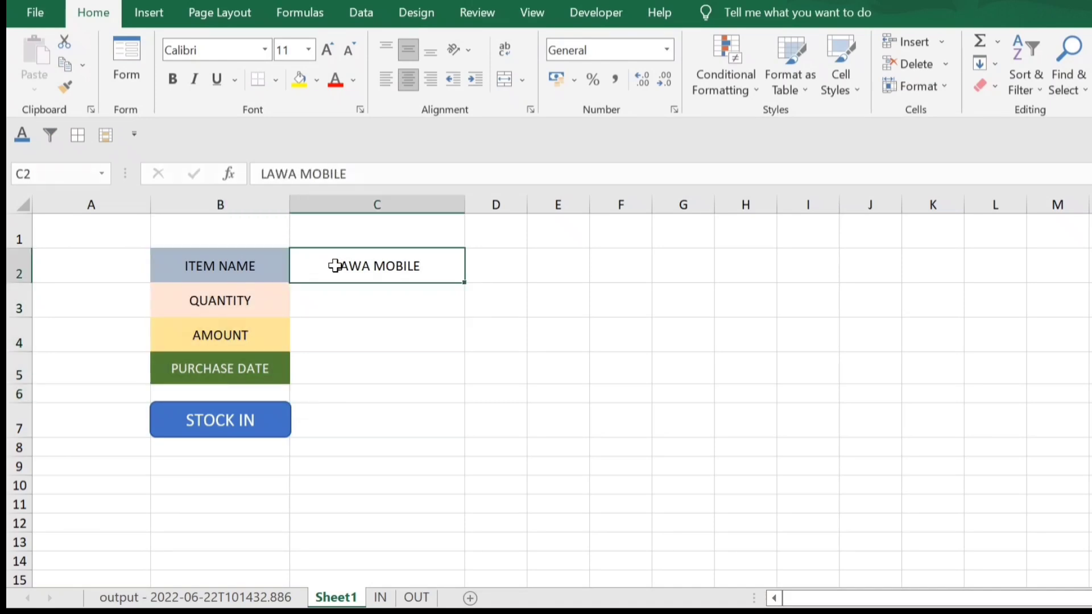
Fill in quantity 23, amount 12500 and purchase date 21-04-2022.
{"action": "left_click", "coordinate": [382, 299]}
{"action": "type", "text": "23"}
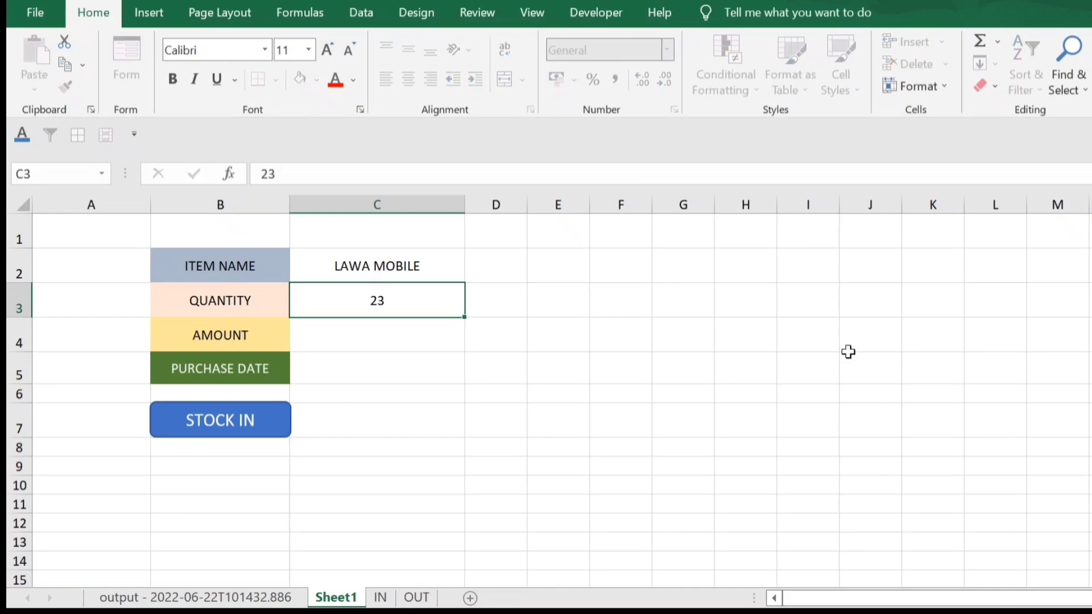
{"action": "key", "text": "Return"}
{"action": "type", "text": "500"}
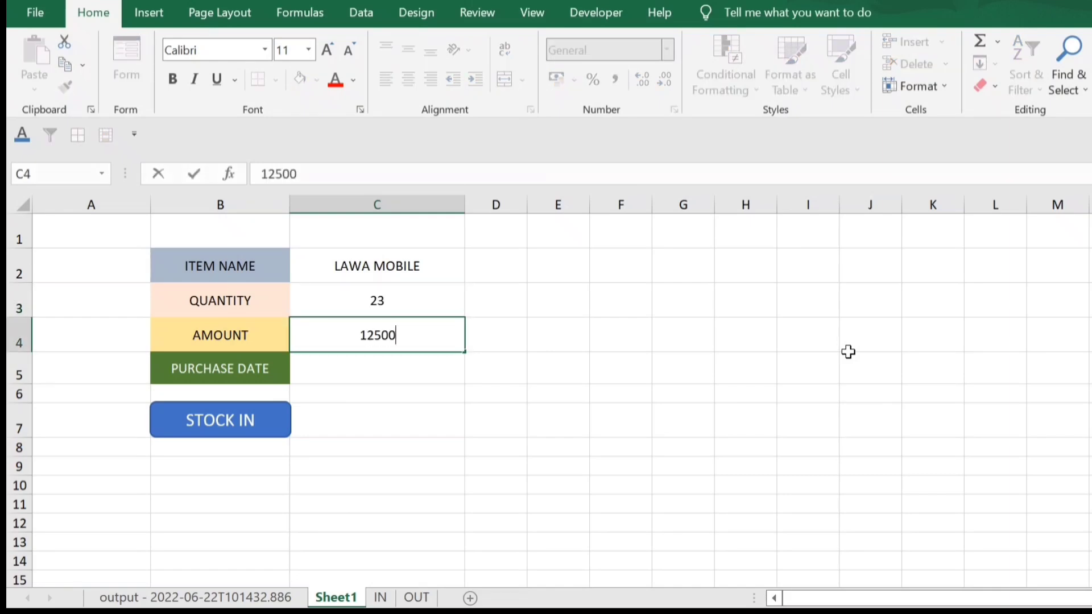
{"action": "key", "text": "Return"}
{"action": "type", "text": "21-"}
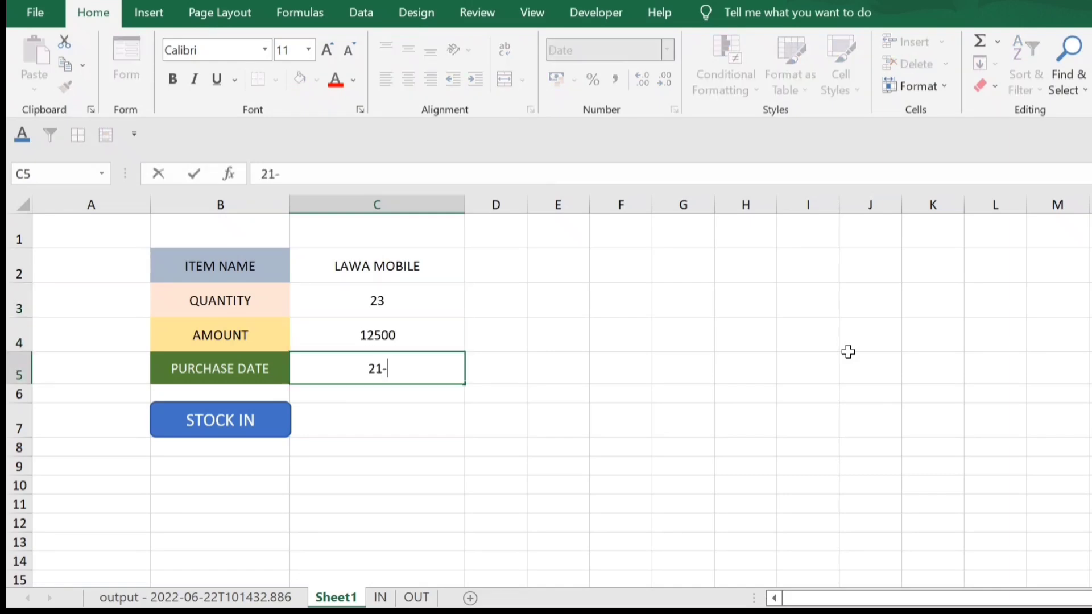
{"action": "type", "text": "04-2022"}
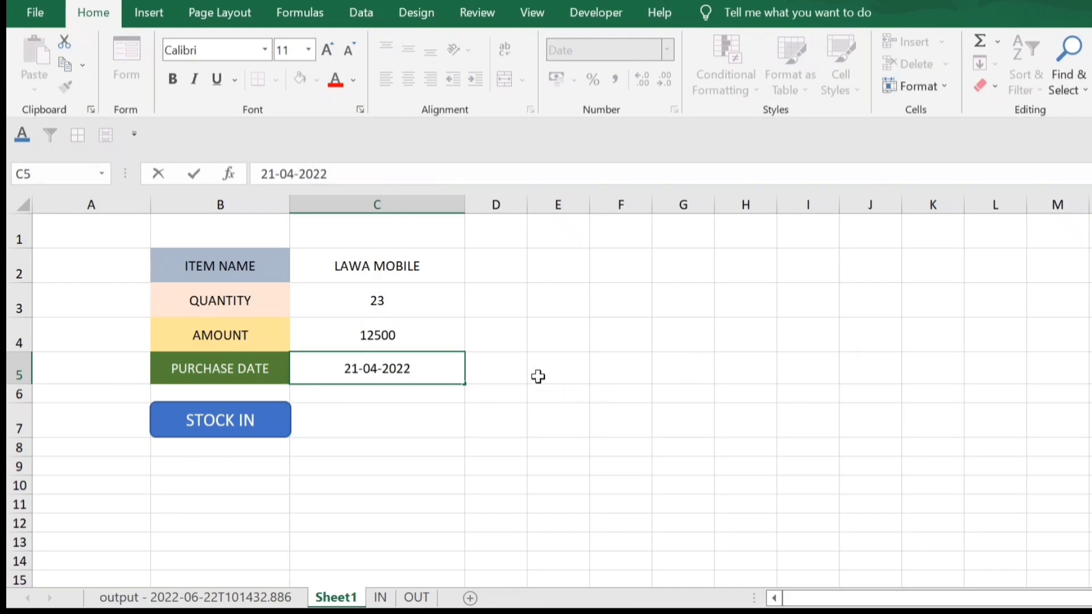
{"action": "left_click", "coordinate": [538, 374]}
{"action": "left_click", "coordinate": [346, 274]}
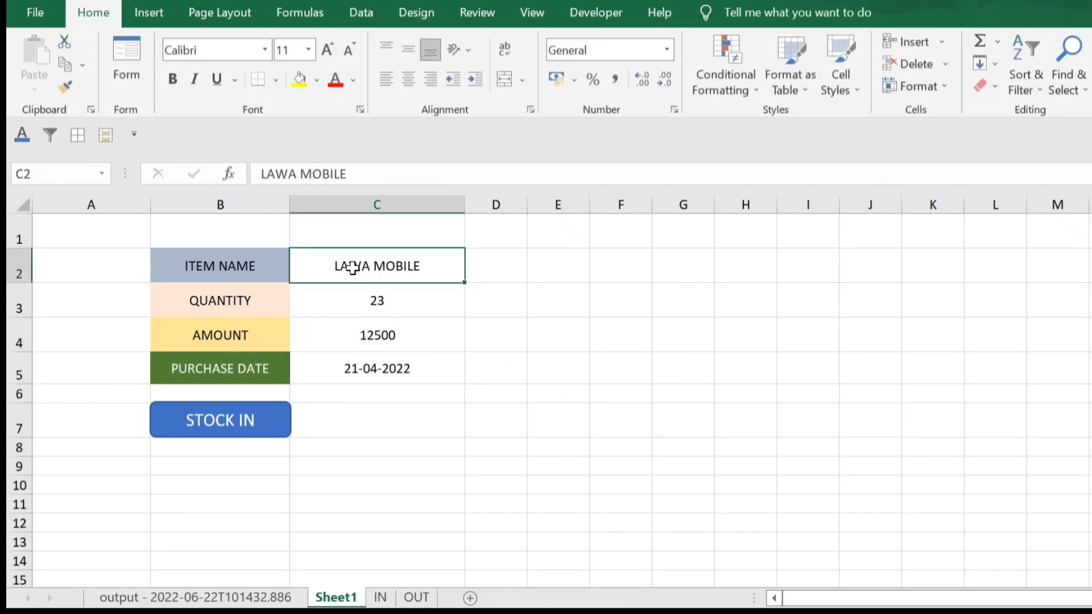
Copy the form labels B2:B5 and paste them transposed into A1:D1 of the IN sheet.
{"action": "left_click", "coordinate": [380, 597]}
{"action": "left_click", "coordinate": [77, 254]}
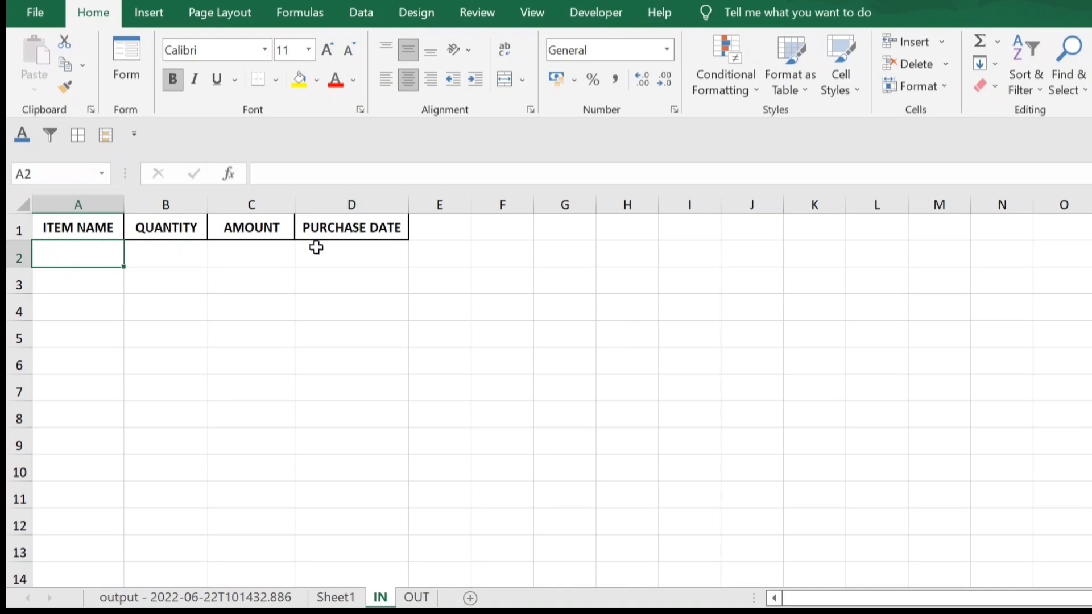
{"action": "left_click", "coordinate": [335, 598]}
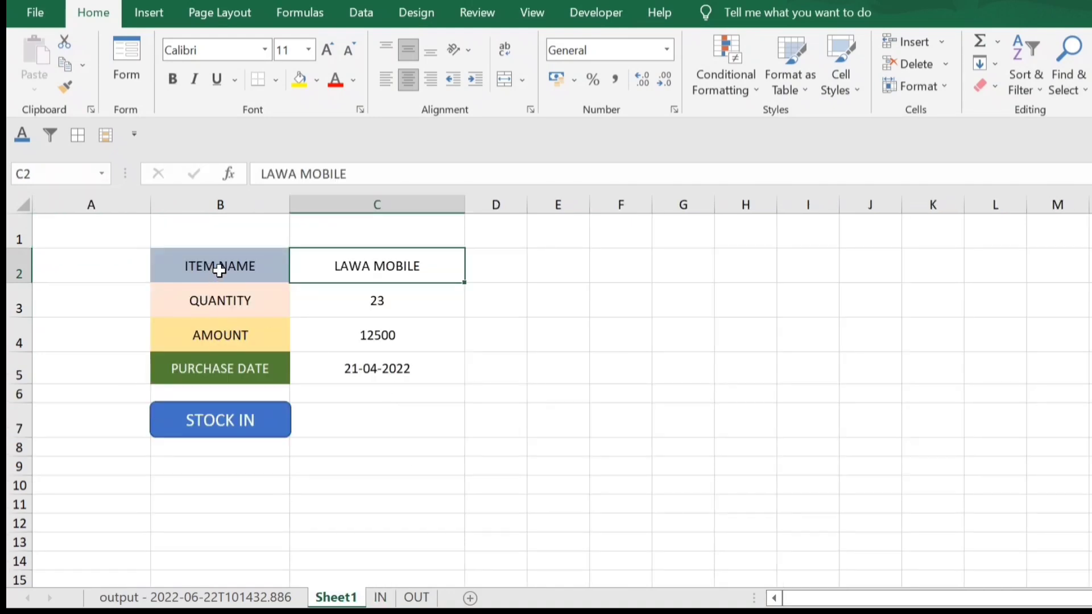
{"action": "left_click_drag", "start_coordinate": [220, 268], "coordinate": [222, 358]}
{"action": "key", "text": "ctrl+c"}
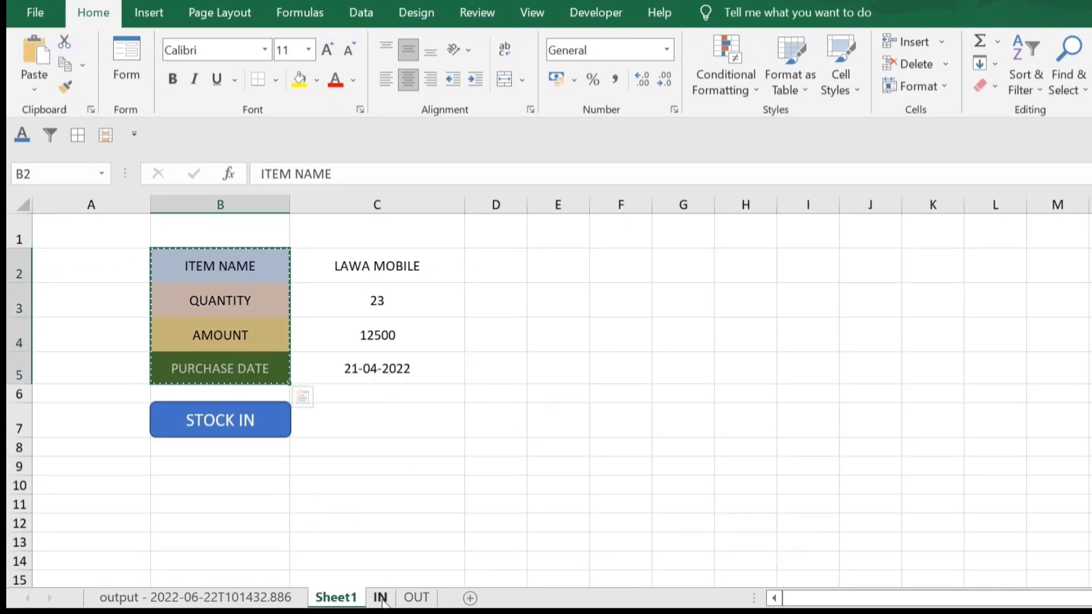
{"action": "left_click", "coordinate": [380, 598]}
{"action": "right_click", "coordinate": [82, 233]}
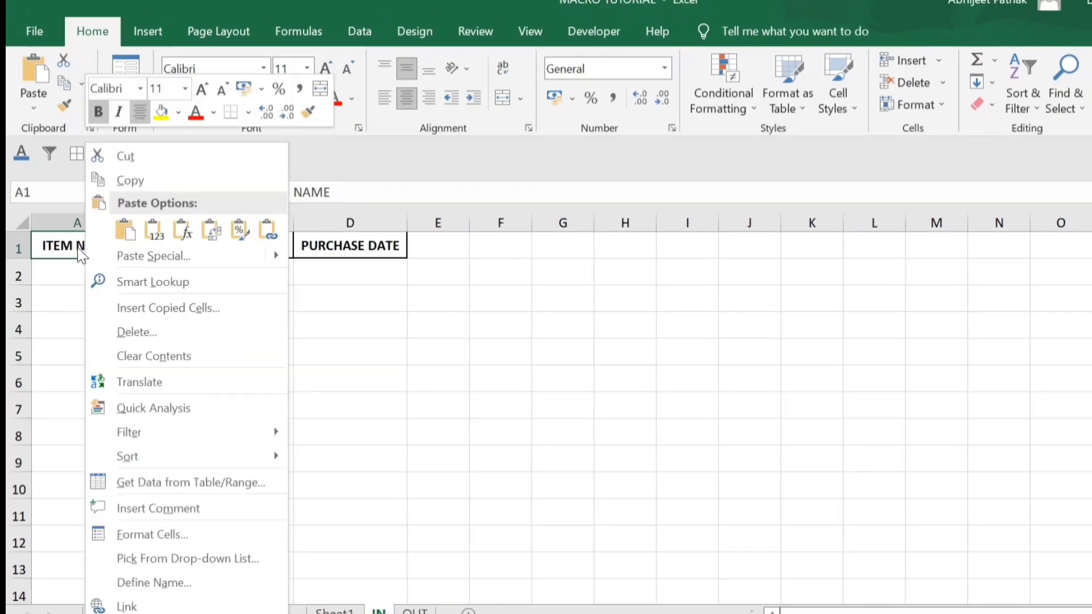
{"action": "left_click", "coordinate": [211, 230]}
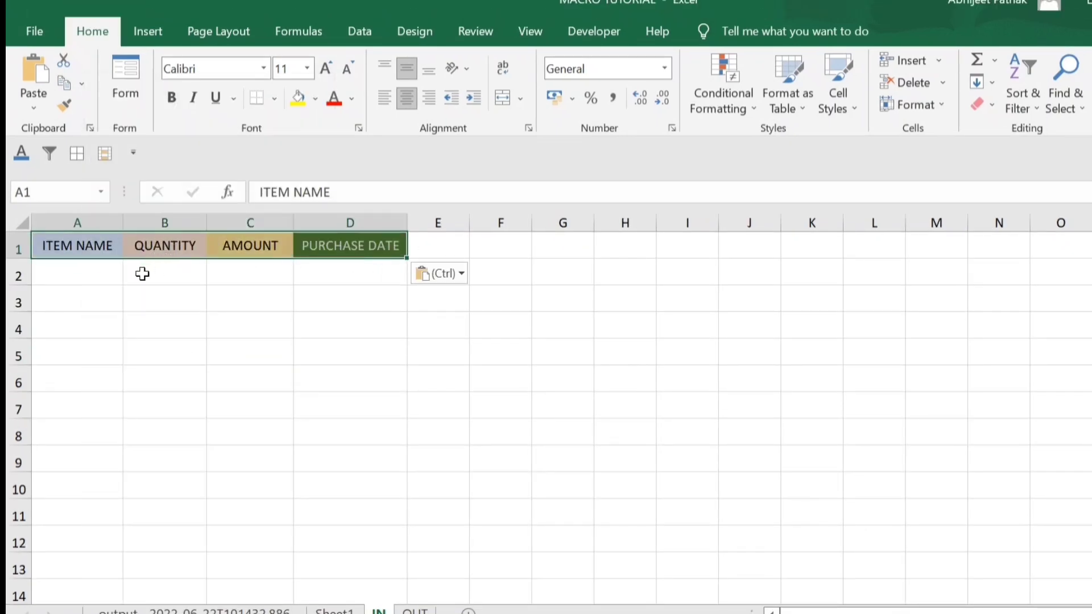
Format the IN headers A1:D1 with no fill, bold, black text.
{"action": "left_click", "coordinate": [76, 249]}
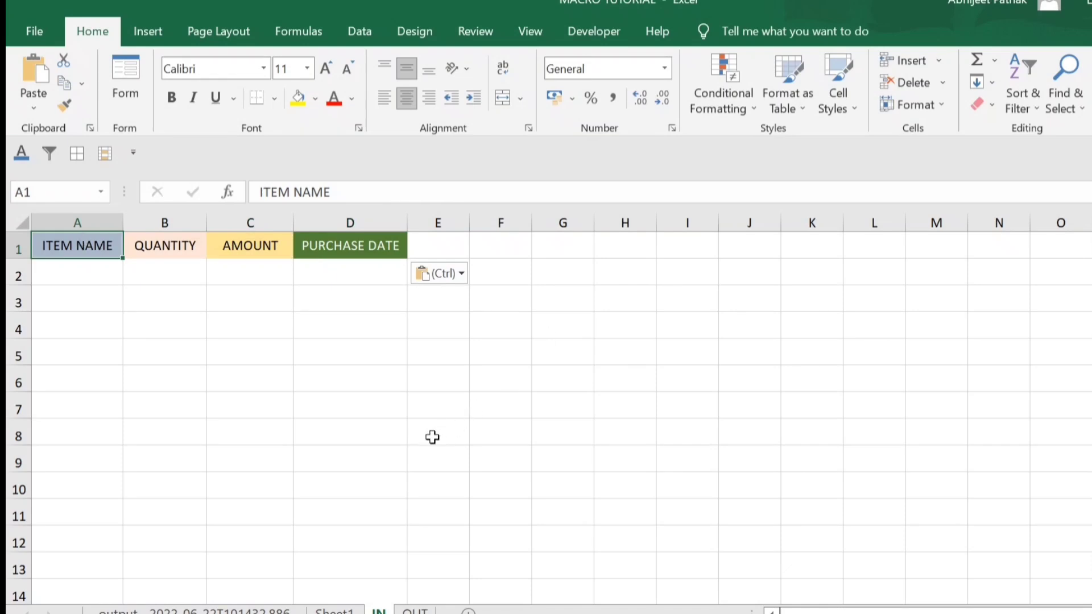
{"action": "left_click", "coordinate": [349, 245], "text": "shift"}
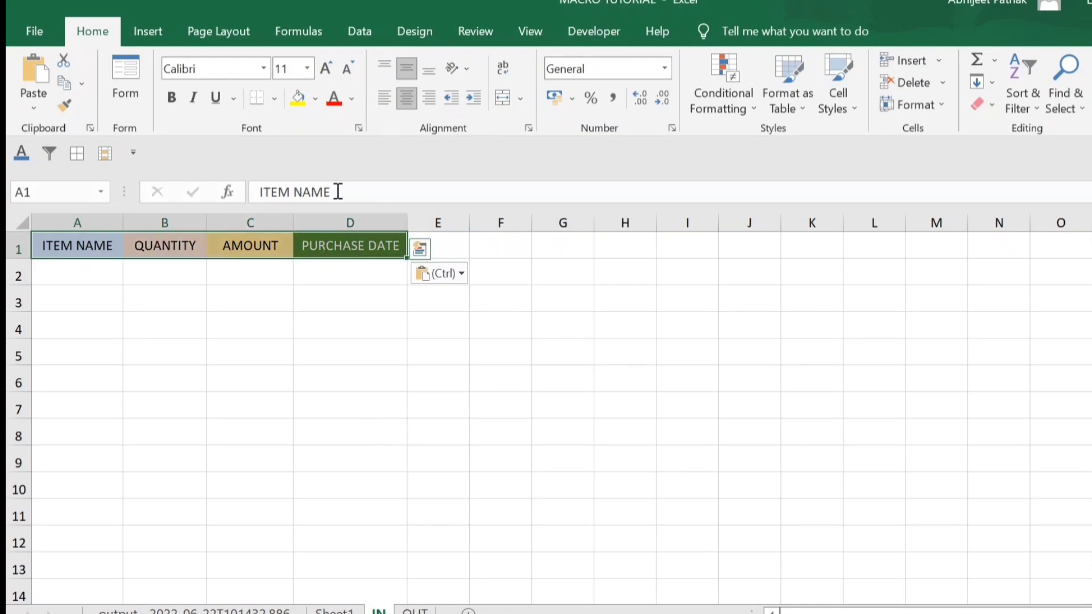
{"action": "left_click", "coordinate": [316, 99]}
{"action": "left_click", "coordinate": [336, 272]}
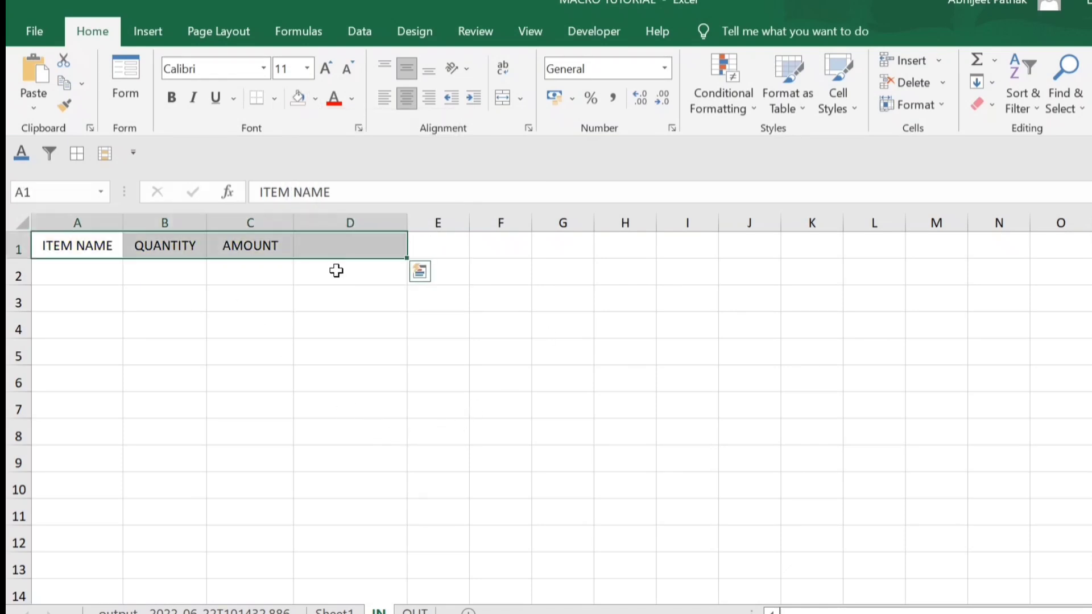
{"action": "left_click", "coordinate": [171, 98]}
{"action": "left_click", "coordinate": [351, 99]}
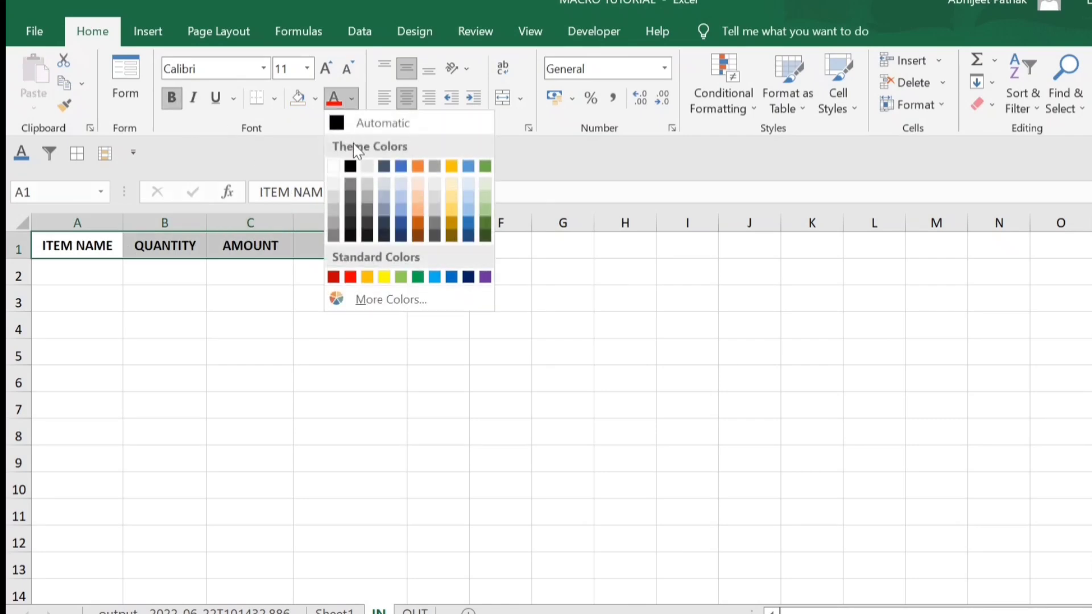
{"action": "left_click", "coordinate": [350, 166]}
{"action": "left_click", "coordinate": [90, 244]}
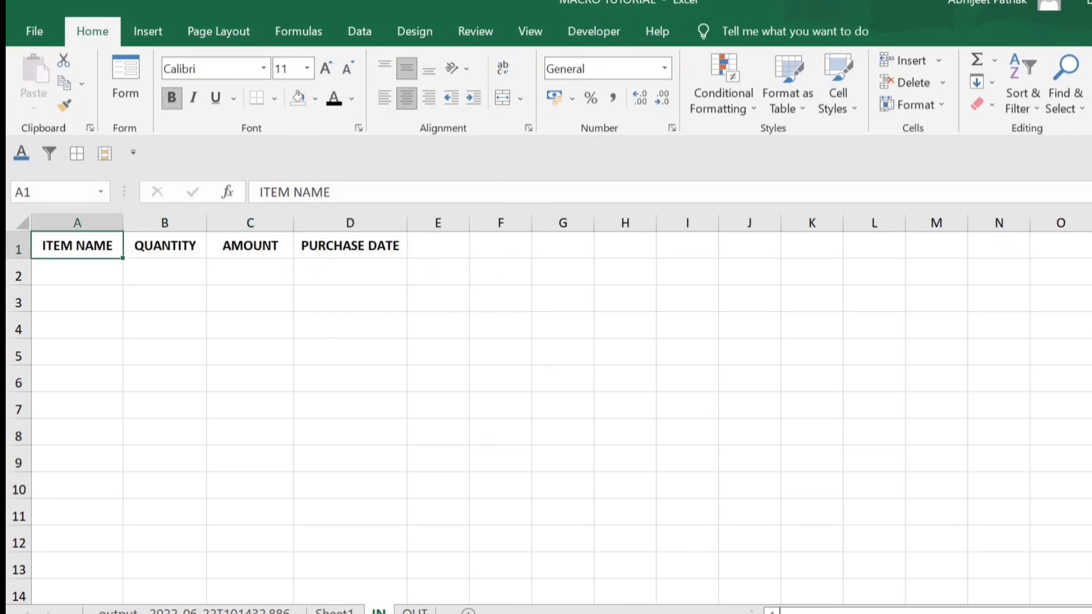
{"action": "left_click", "coordinate": [334, 609]}
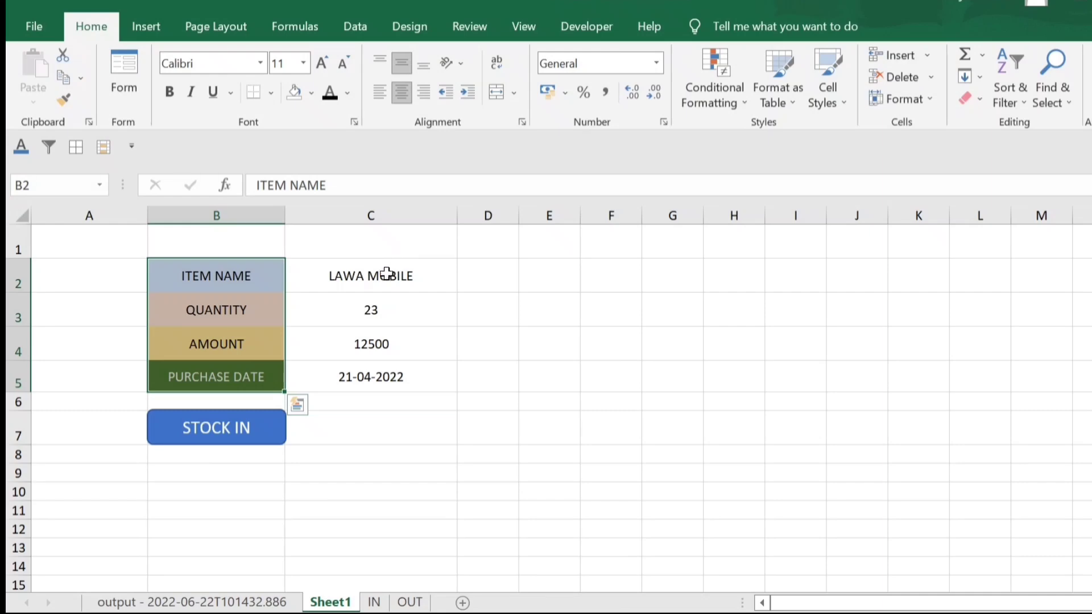
Cut the old STOCK IN button shape off Sheet1, leaving row 7 empty.
{"action": "left_click_drag", "start_coordinate": [387, 273], "coordinate": [391, 350]}
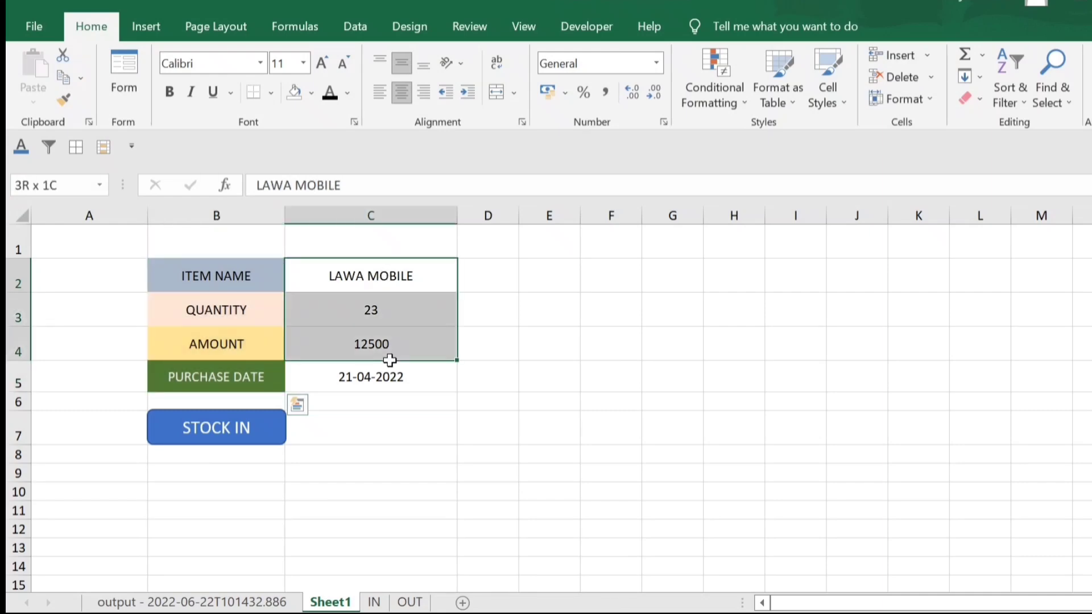
{"action": "left_click", "coordinate": [374, 603]}
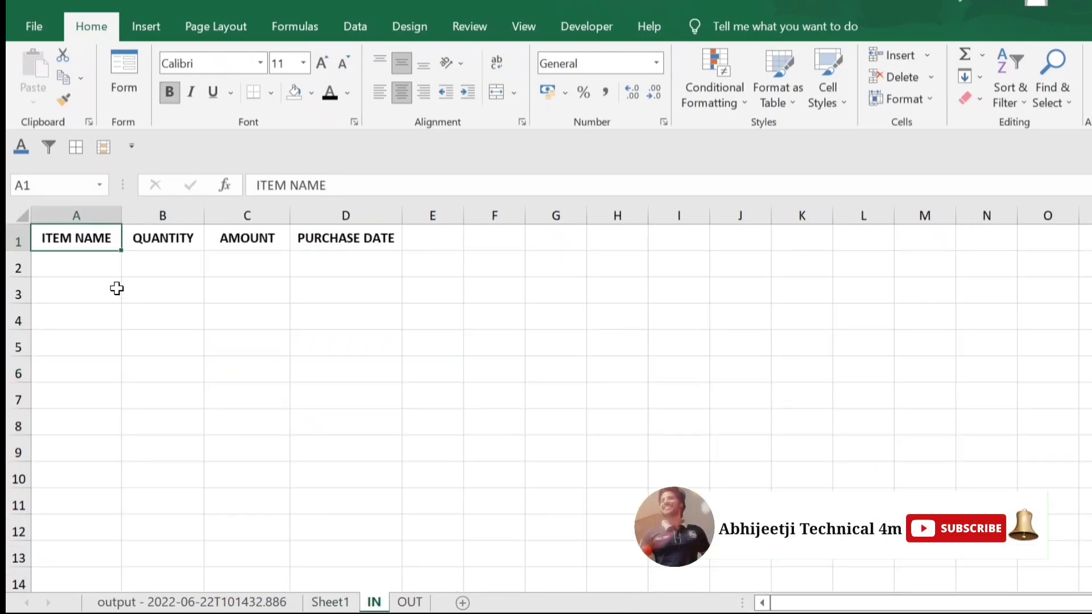
{"action": "left_click", "coordinate": [330, 602]}
{"action": "left_click", "coordinate": [381, 286]}
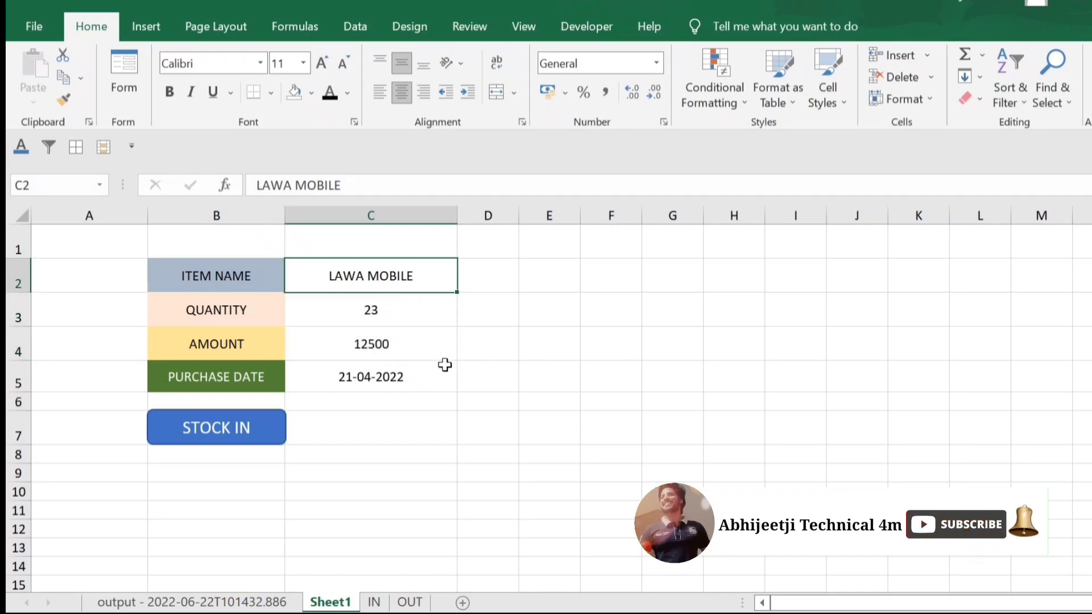
{"action": "right_click", "coordinate": [227, 436]}
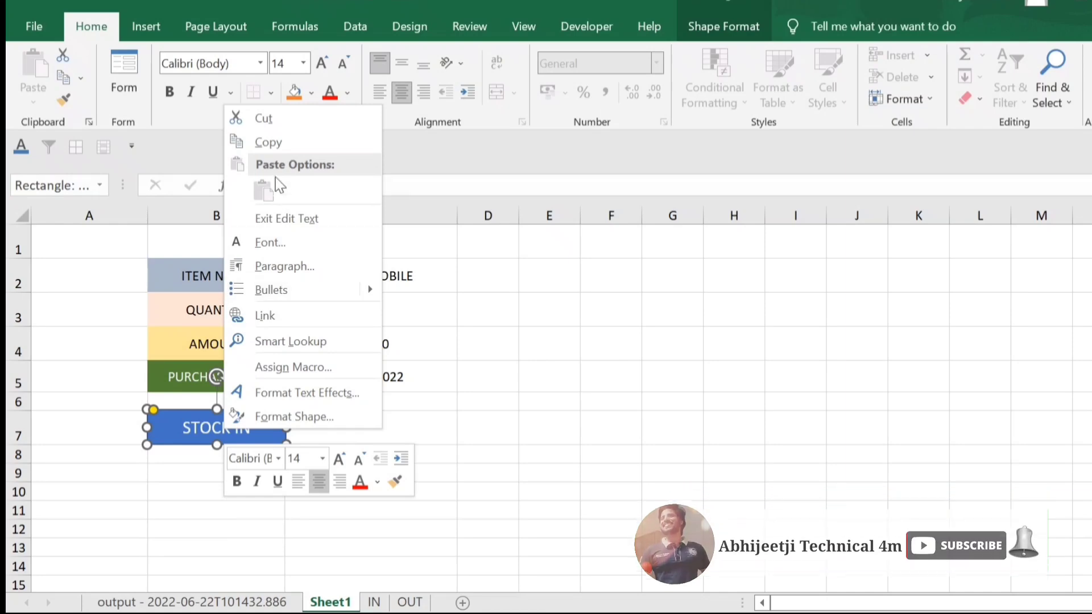
{"action": "left_click", "coordinate": [294, 367]}
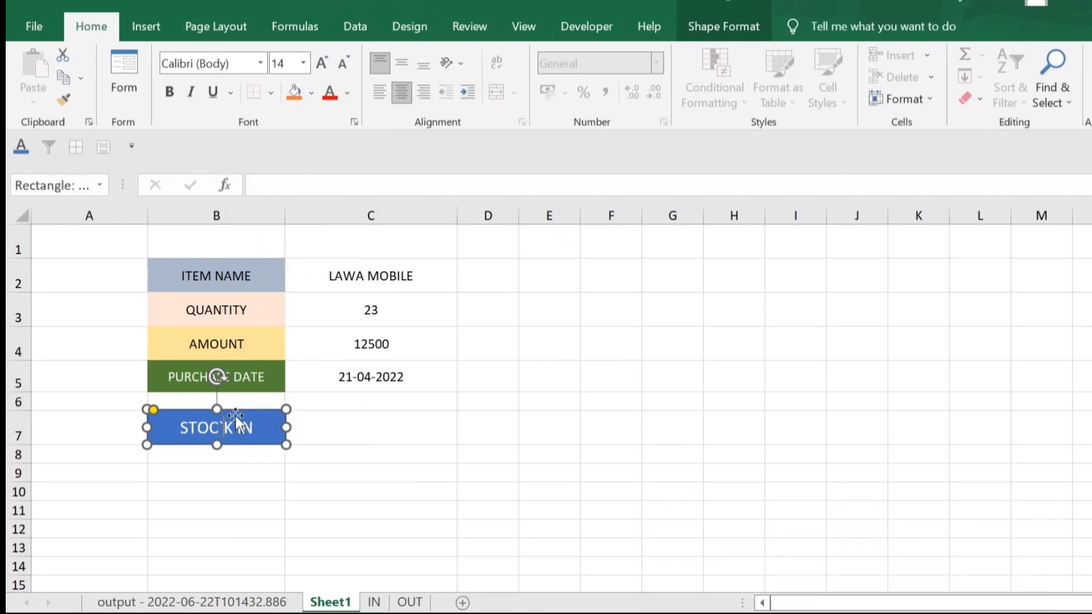
{"action": "right_click", "coordinate": [256, 418]}
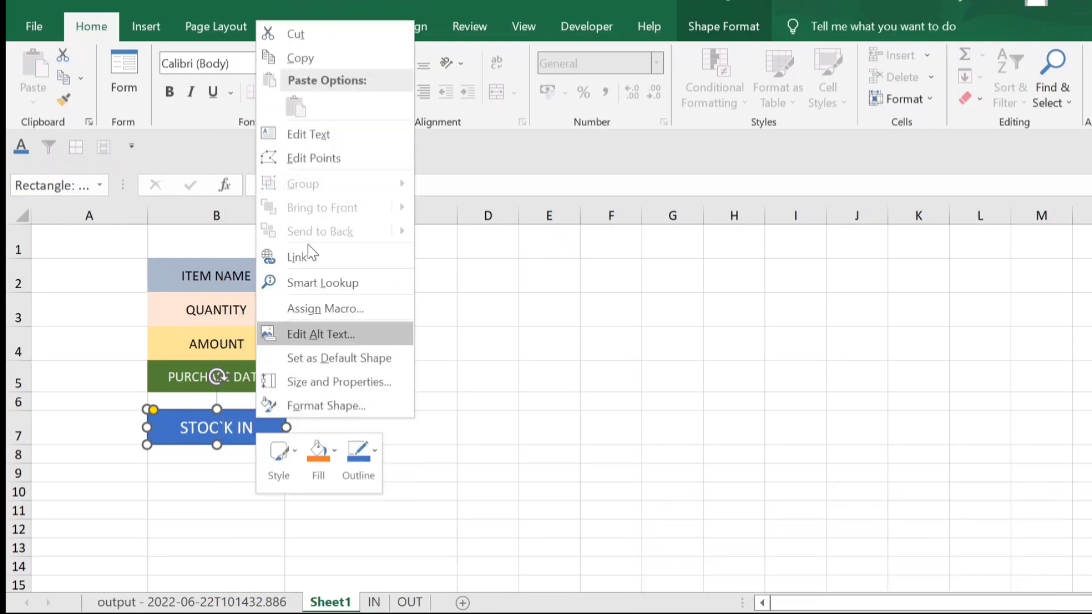
{"action": "left_click", "coordinate": [307, 33]}
{"action": "left_click", "coordinate": [226, 439]}
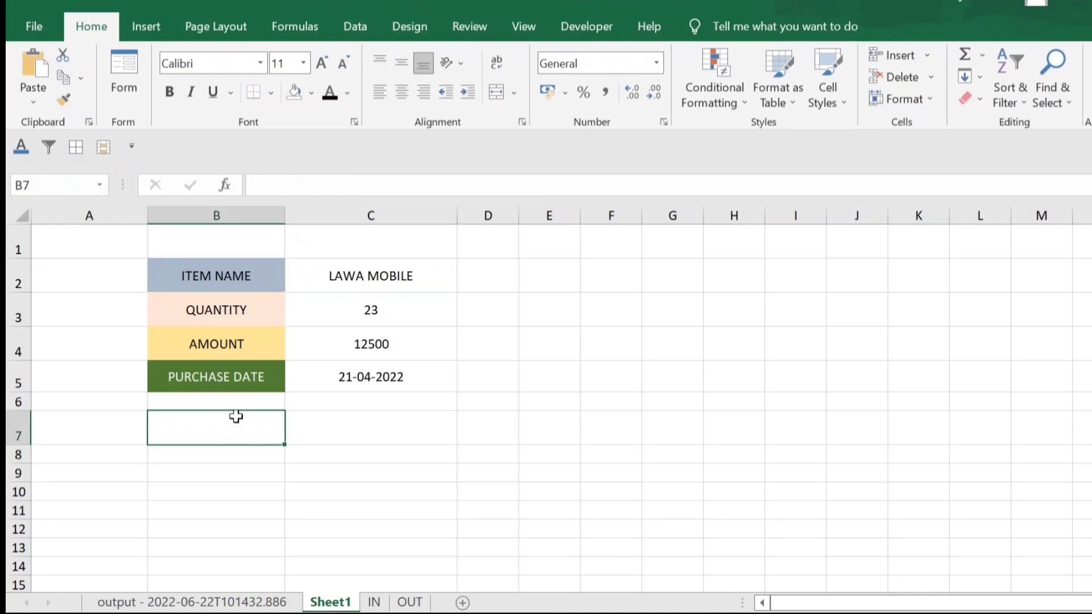
Draw a rounded rectangle shape over cell B7.
{"action": "left_click", "coordinate": [151, 34]}
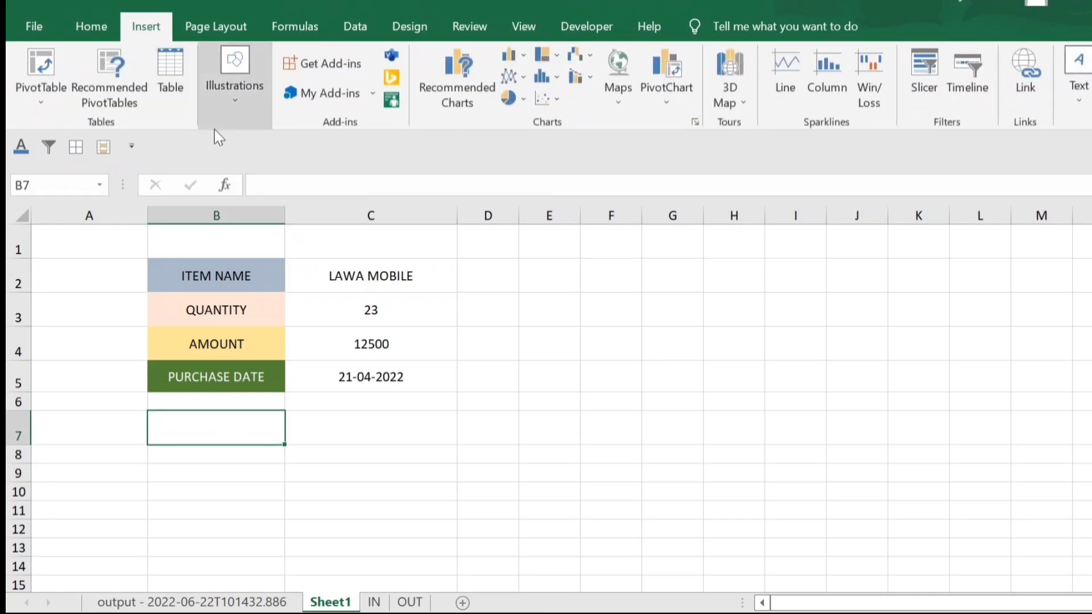
{"action": "left_click", "coordinate": [235, 108]}
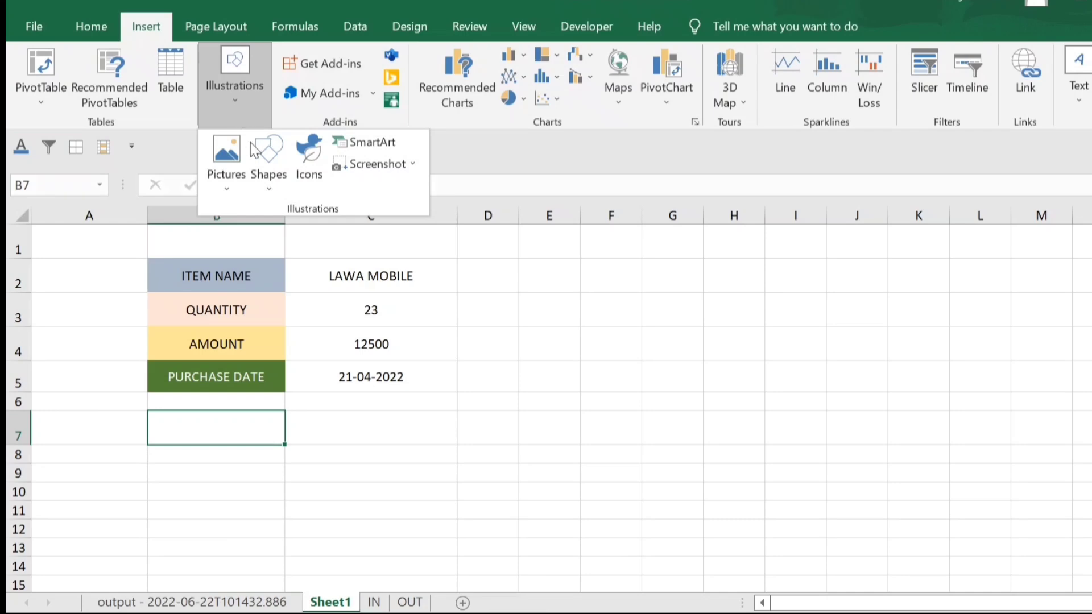
{"action": "left_click", "coordinate": [268, 168]}
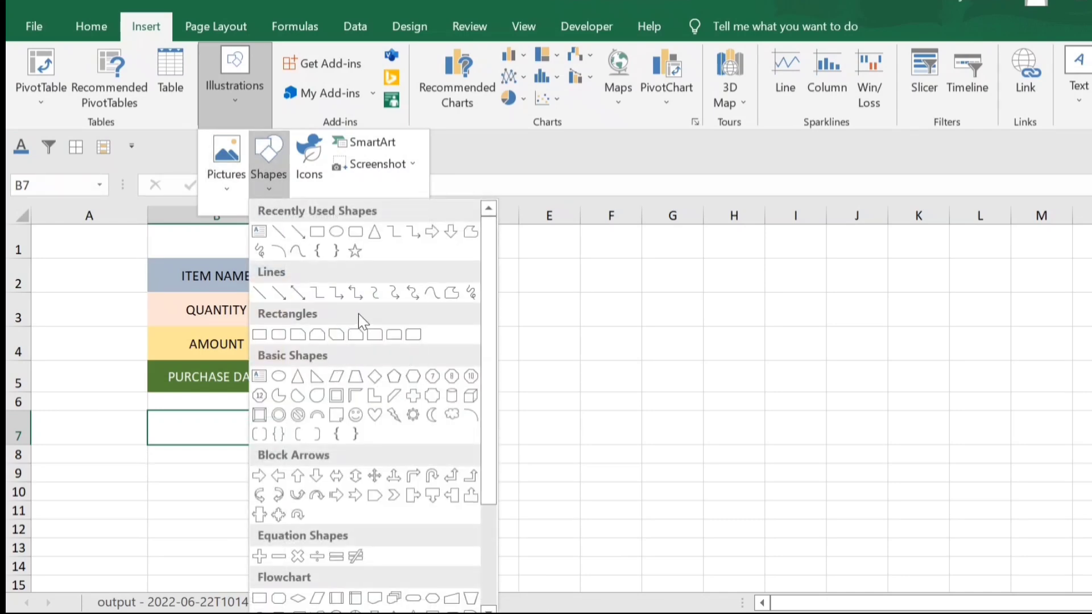
{"action": "left_click", "coordinate": [278, 335]}
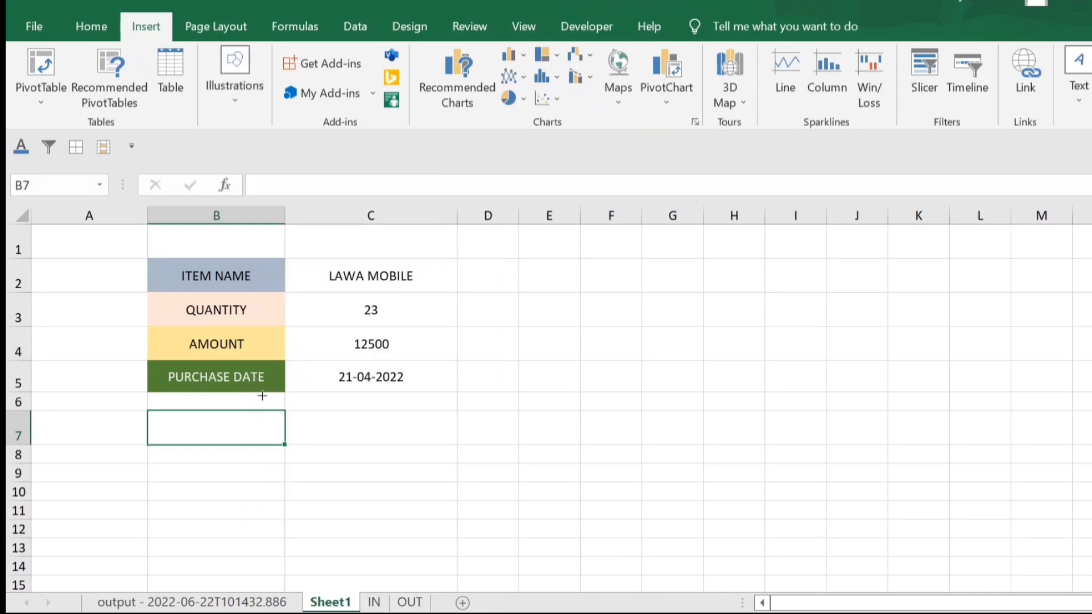
{"action": "left_click_drag", "start_coordinate": [152, 416], "coordinate": [286, 446]}
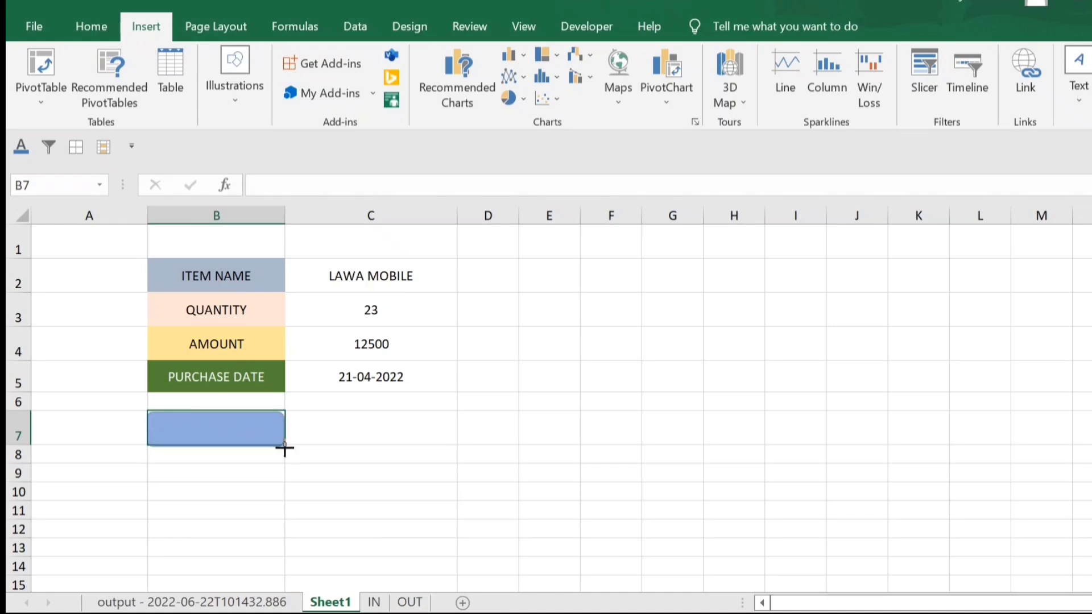
Label the rectangle STOCK IN with centred, size-16 text.
{"action": "right_click", "coordinate": [254, 433]}
{"action": "left_click", "coordinate": [312, 147]}
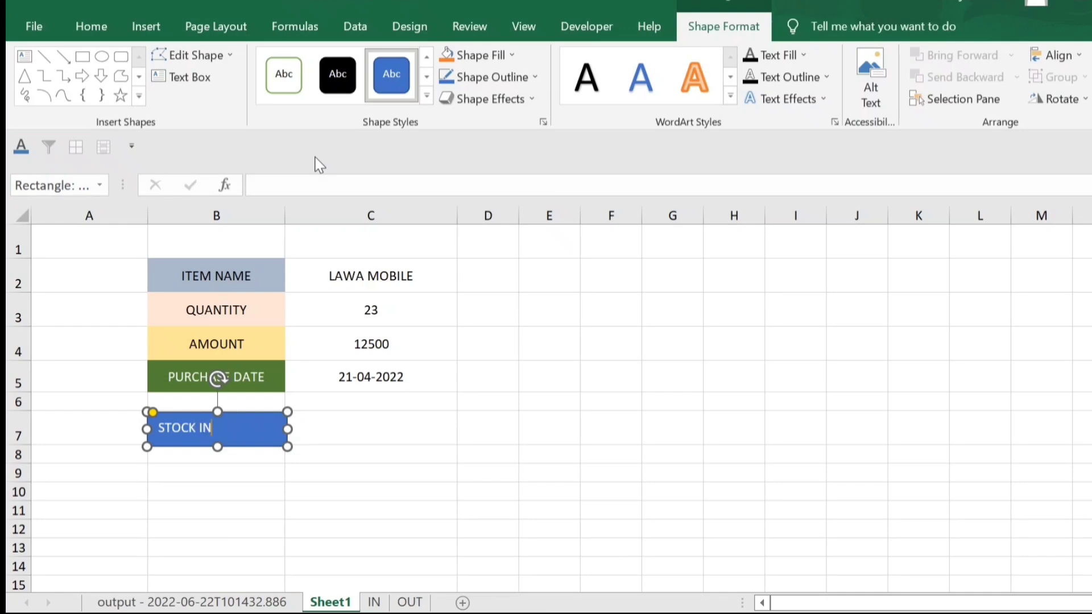
{"action": "key", "text": "shift+Left"}
{"action": "key", "text": "shift+Left"}
{"action": "key", "text": "shift+Left"}
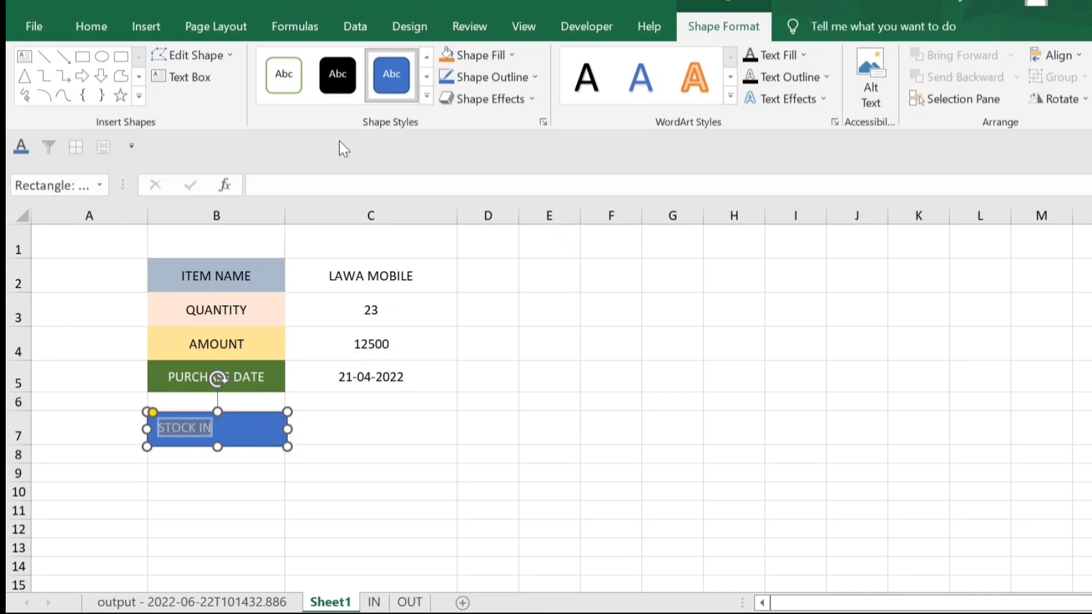
{"action": "left_click", "coordinate": [105, 41]}
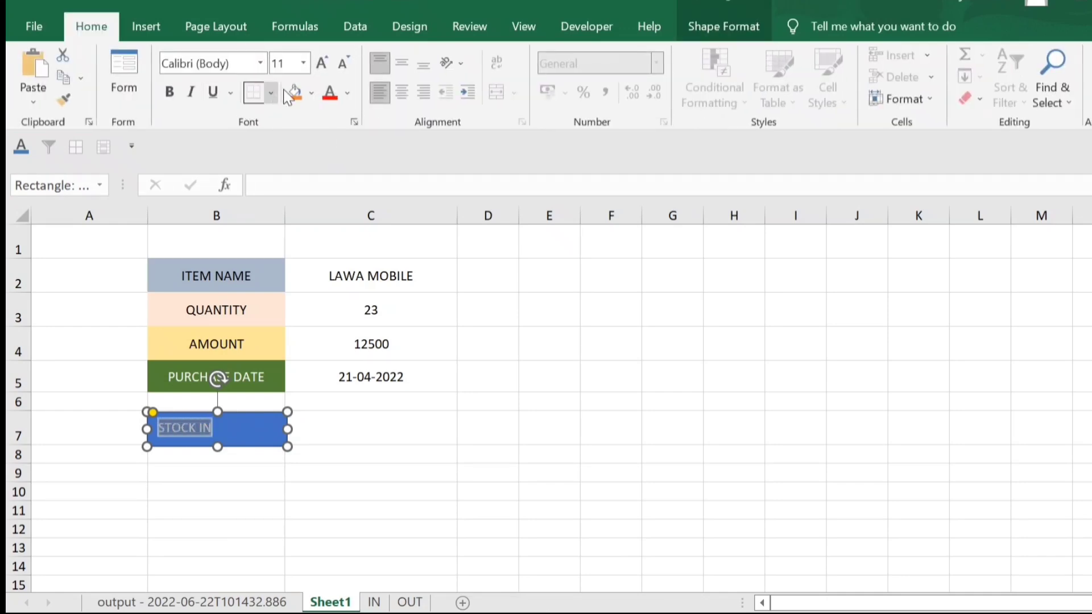
{"action": "left_click", "coordinate": [402, 91]}
{"action": "left_click", "coordinate": [304, 63]}
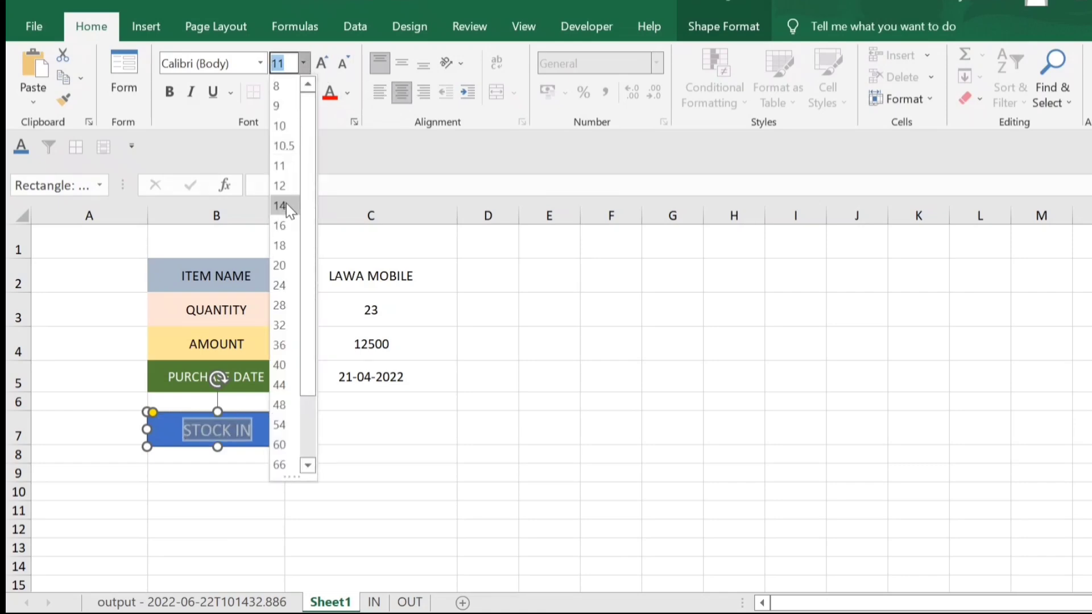
{"action": "left_click", "coordinate": [284, 226]}
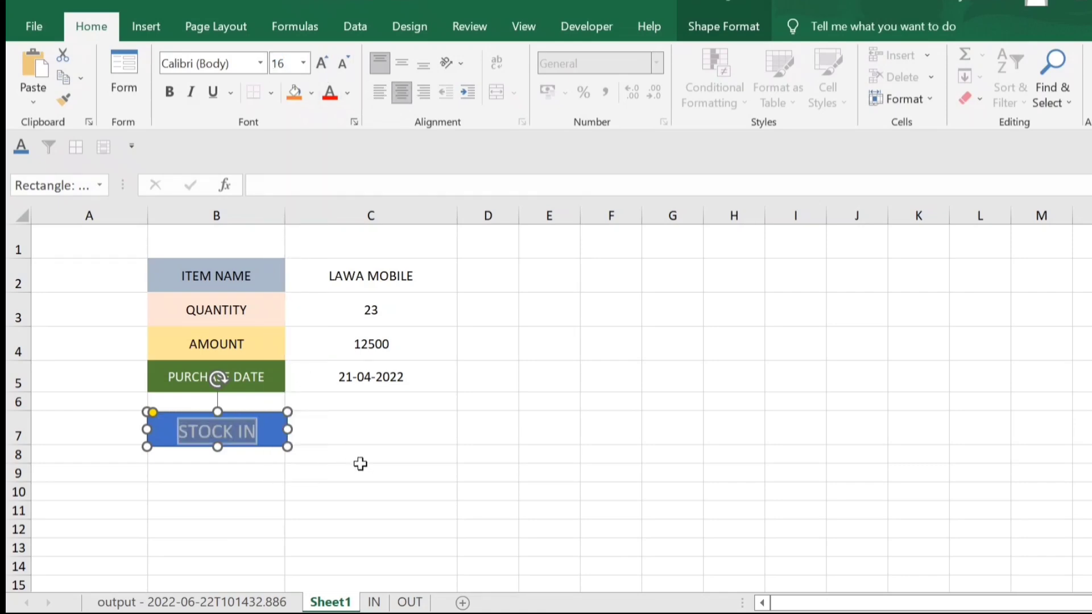
{"action": "left_click", "coordinate": [361, 464]}
{"action": "left_click", "coordinate": [269, 437]}
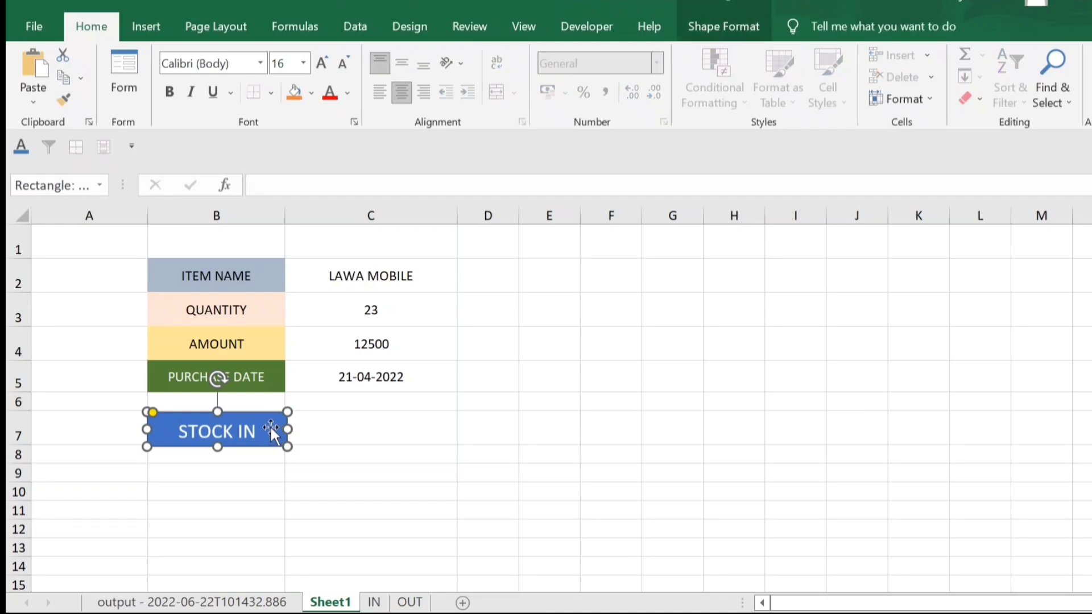
{"action": "right_click", "coordinate": [272, 428]}
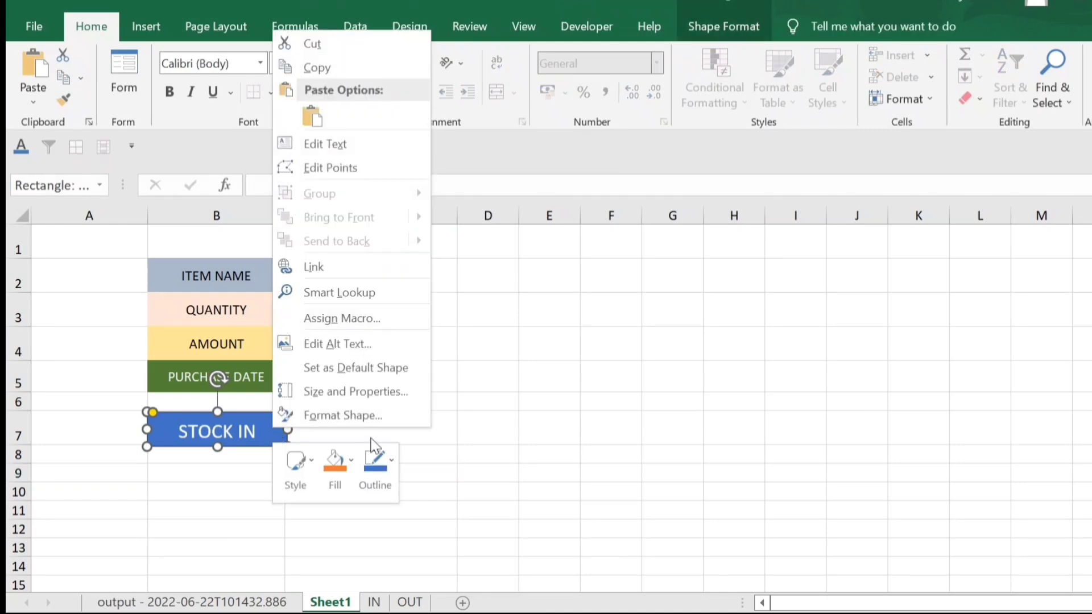
Fill the STOCK IN button shape with blue.
{"action": "left_click", "coordinate": [348, 462]}
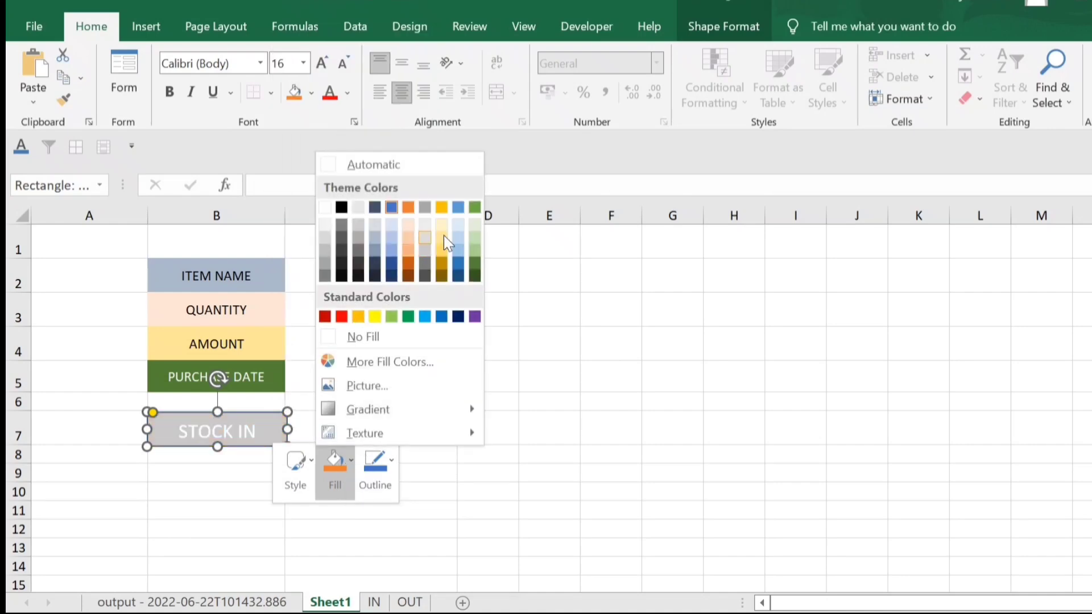
{"action": "left_click", "coordinate": [312, 462]}
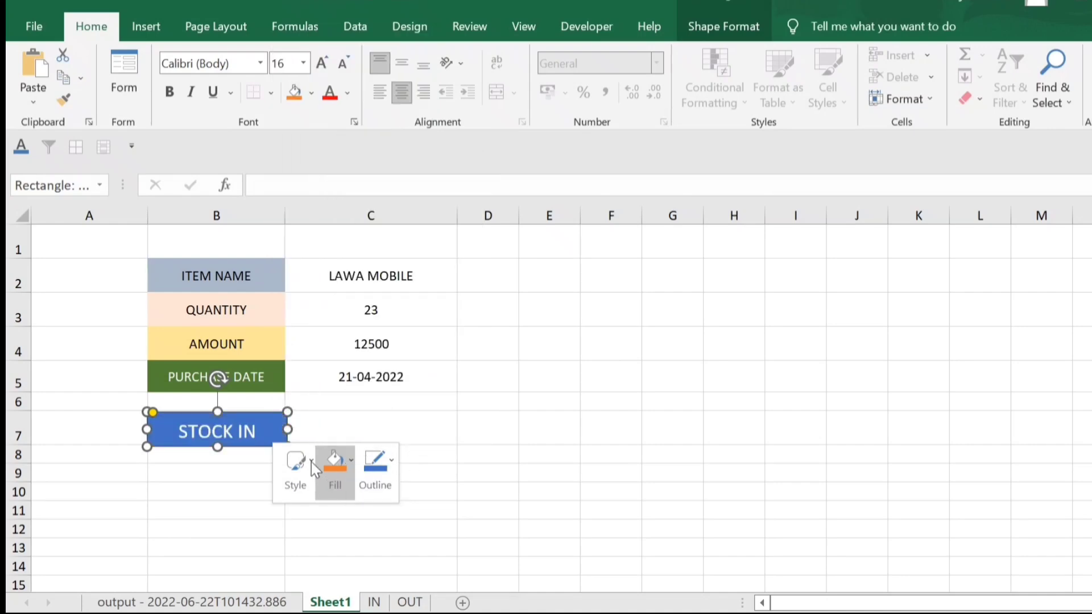
{"action": "left_click", "coordinate": [349, 466]}
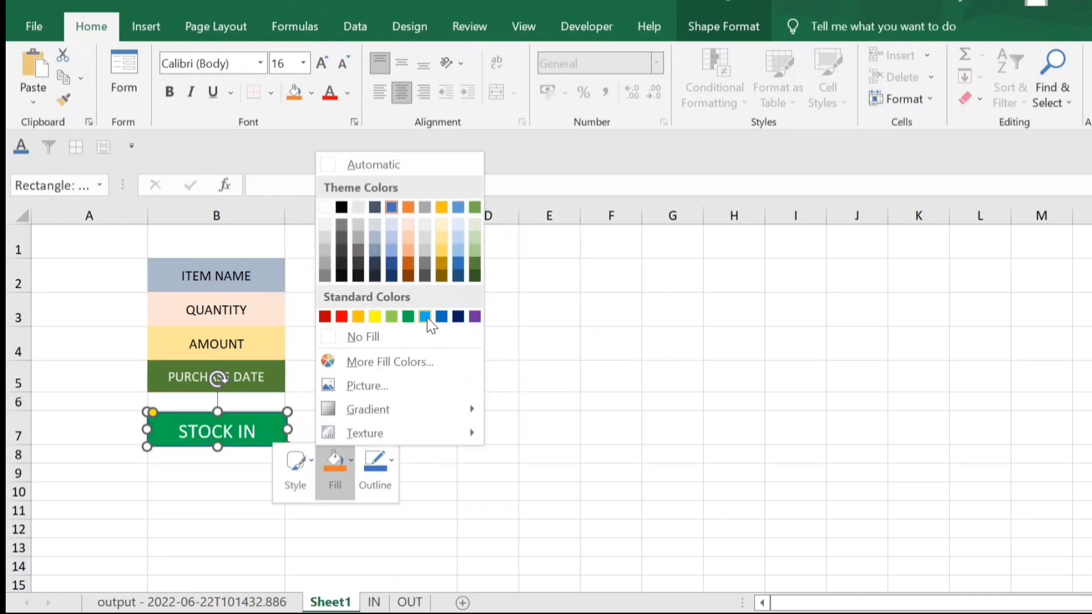
{"action": "left_click", "coordinate": [442, 317]}
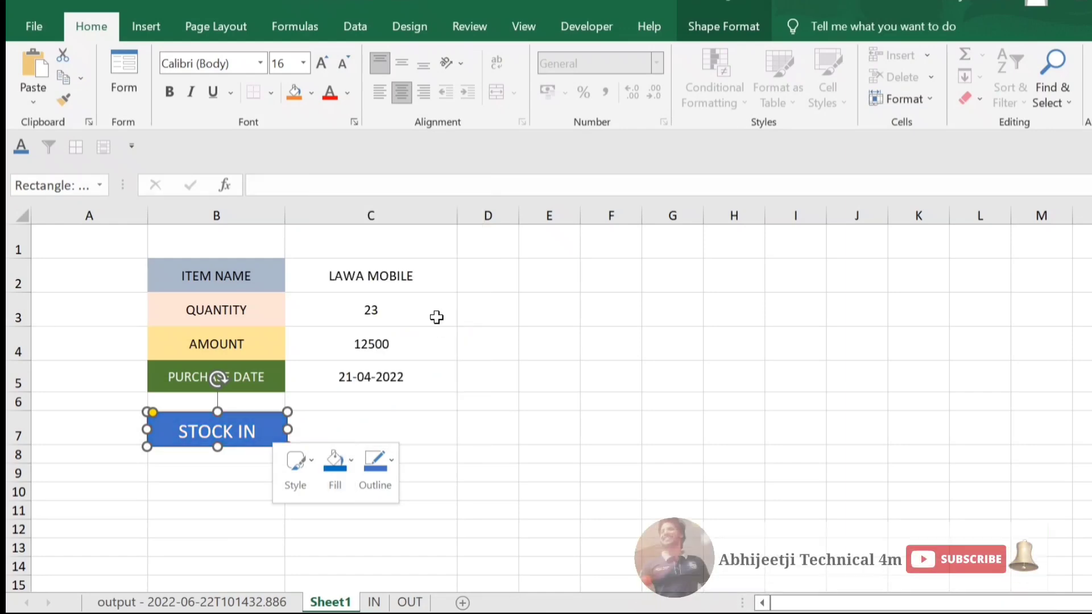
{"action": "left_click", "coordinate": [436, 456]}
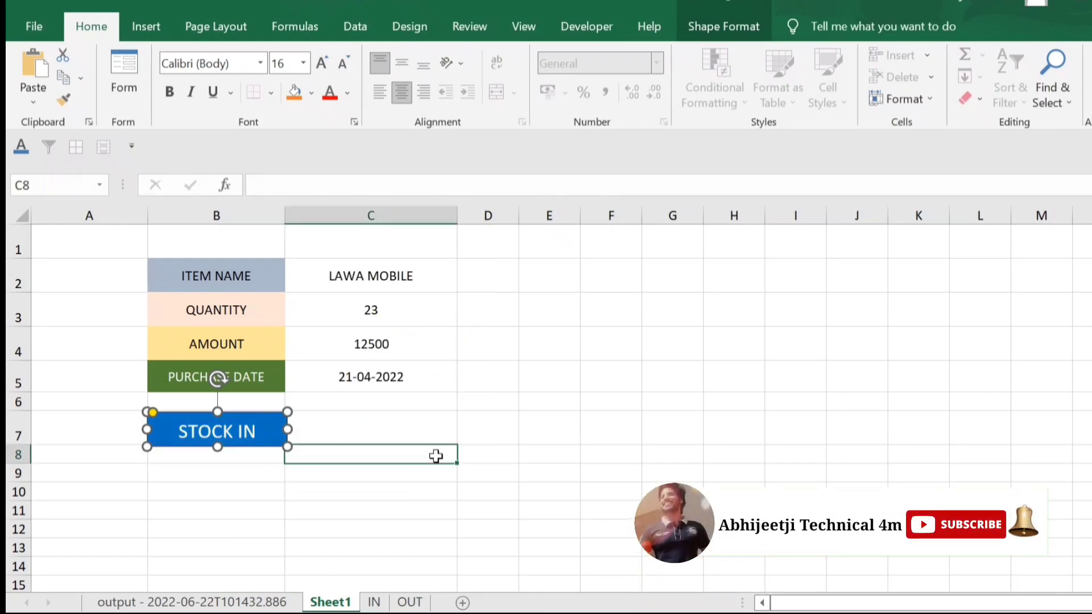
Check the IN sheet headers, then return to the Sheet1 form with the Developer tools showing.
{"action": "left_click", "coordinate": [274, 436]}
{"action": "left_click", "coordinate": [355, 455]}
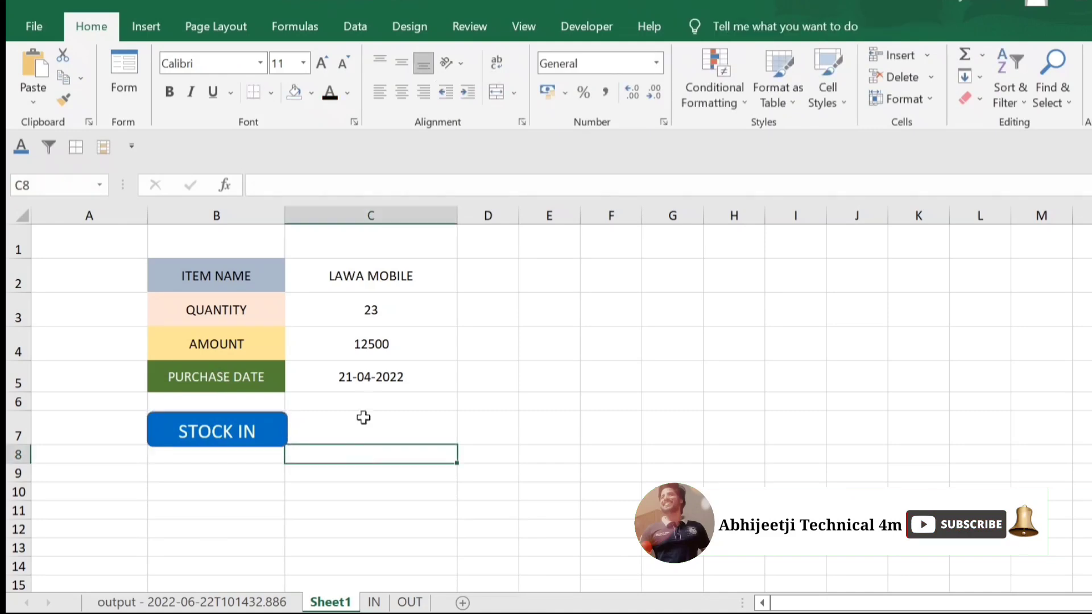
{"action": "left_click", "coordinate": [374, 603]}
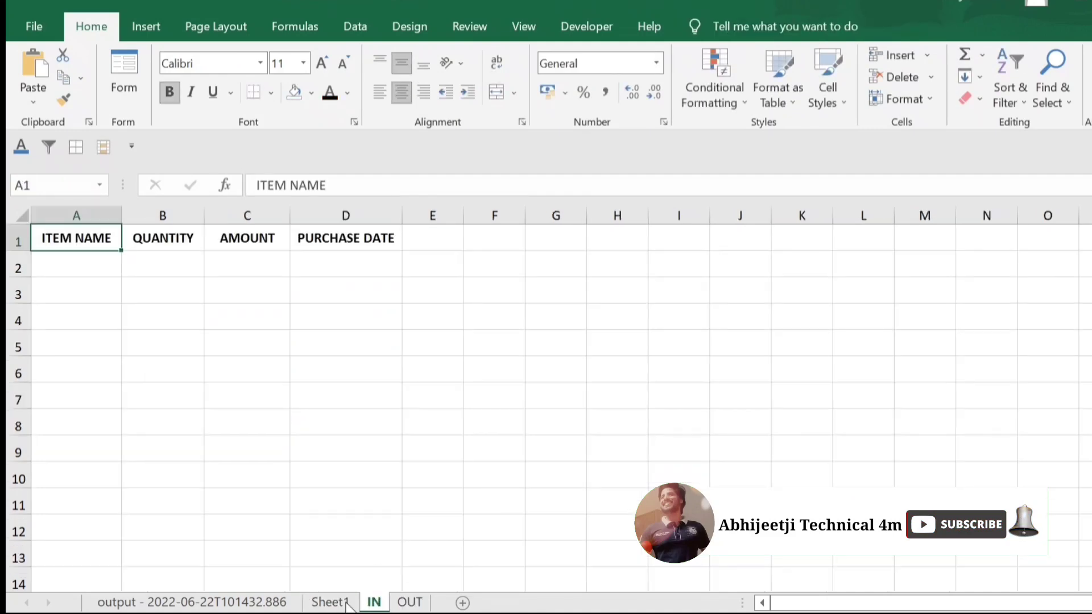
{"action": "key", "text": "ctrl+Page_Up"}
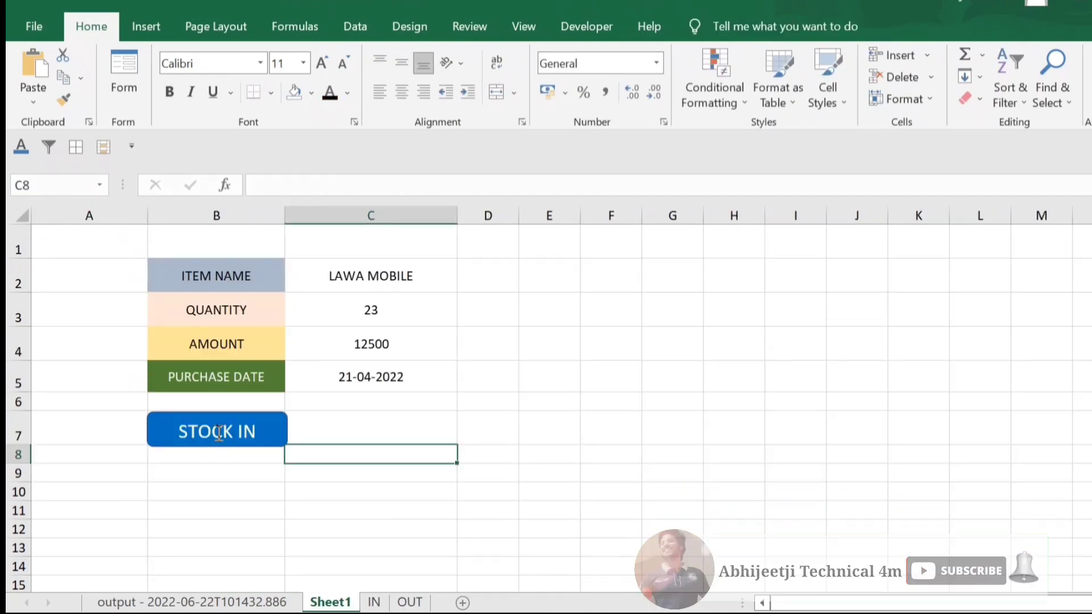
{"action": "left_click", "coordinate": [336, 281]}
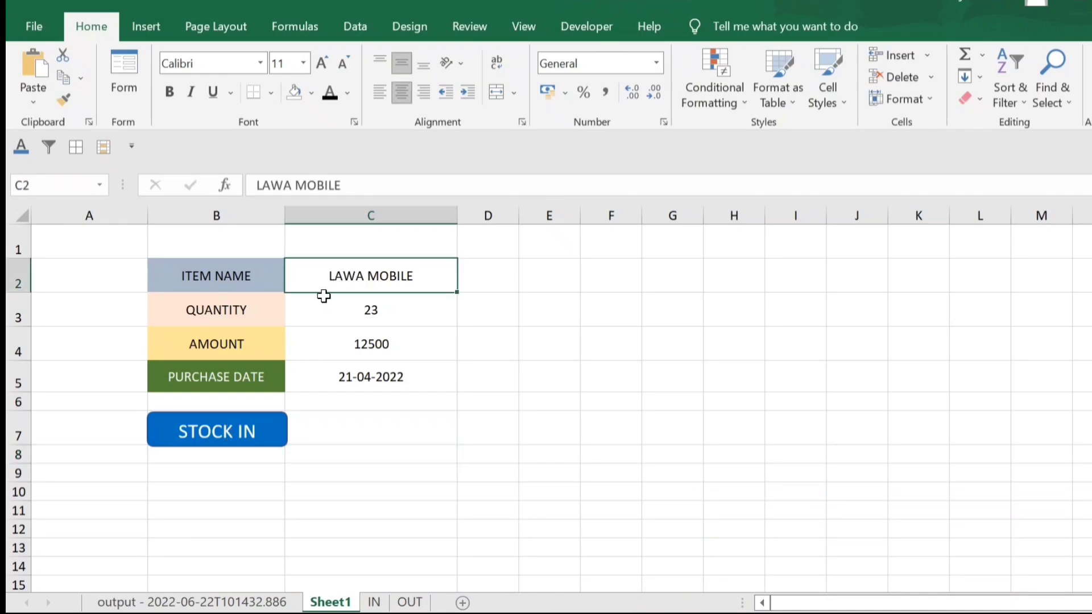
{"action": "left_click", "coordinate": [582, 34]}
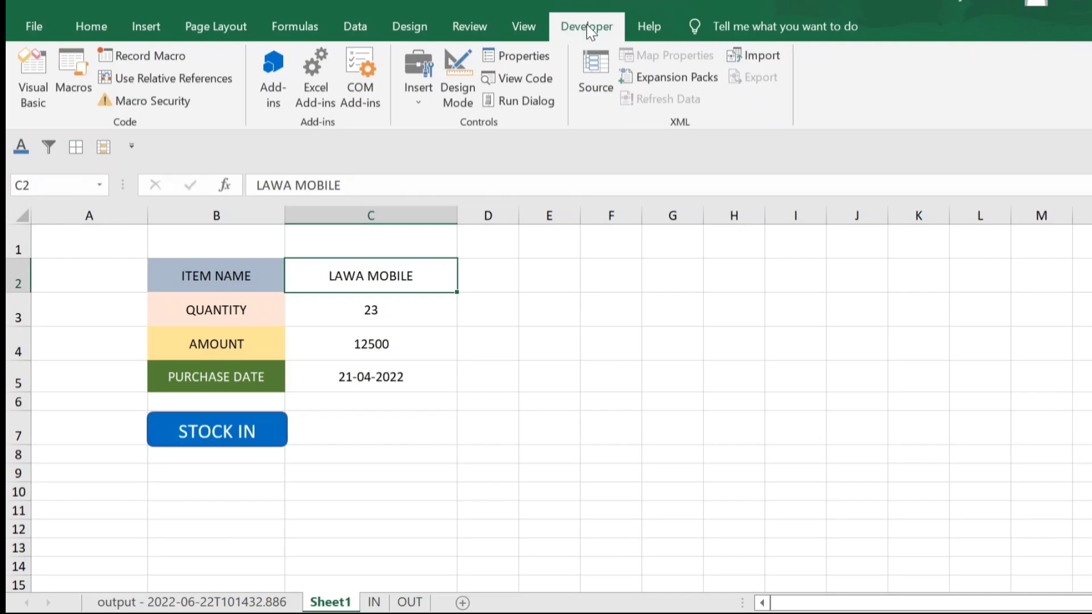
Uncheck Developer under Customize Ribbon in Excel Options and confirm.
{"action": "left_click", "coordinate": [31, 26]}
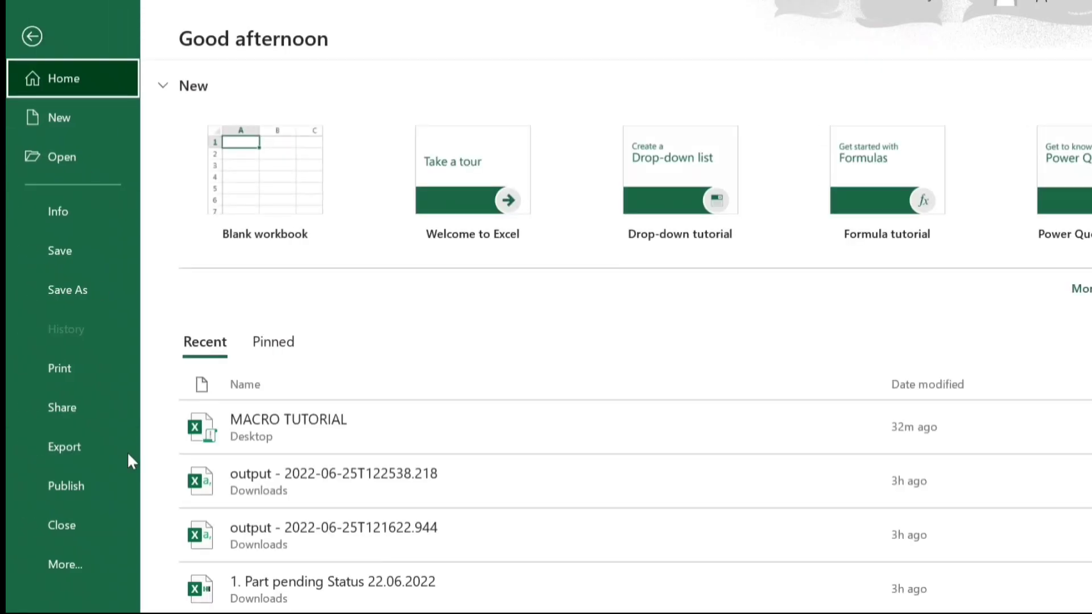
{"action": "left_click", "coordinate": [88, 561]}
{"action": "key", "text": "Escape"}
{"action": "key", "text": "Escape"}
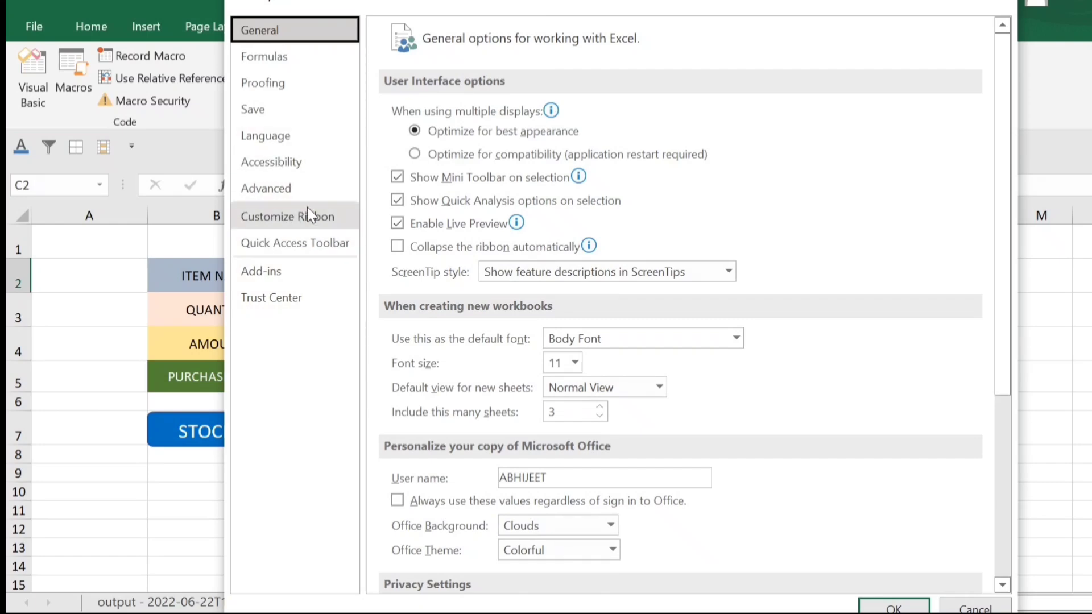
{"action": "left_click", "coordinate": [312, 219]}
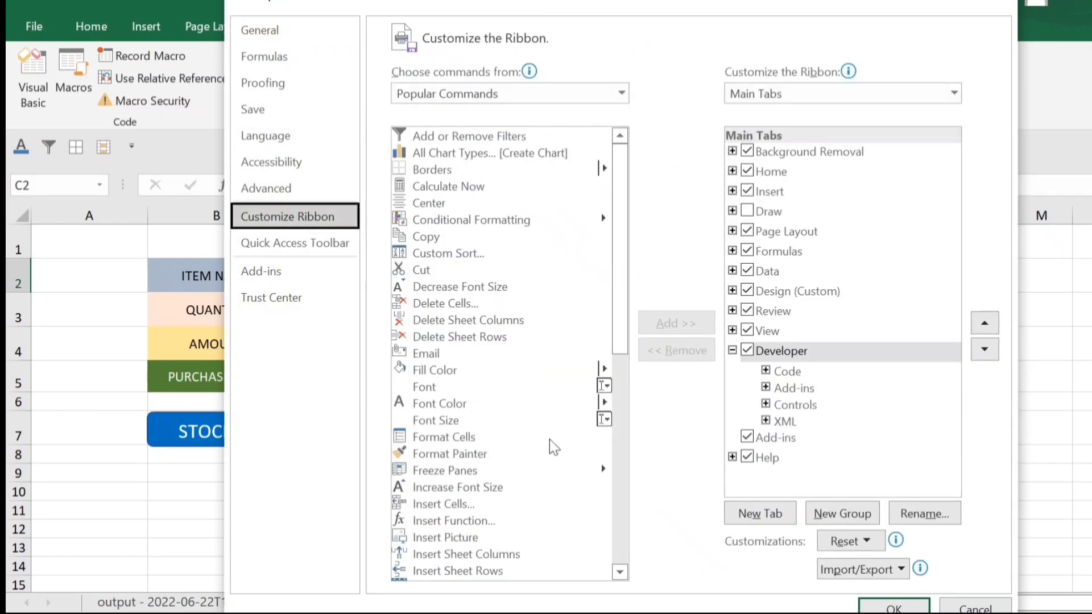
{"action": "left_click", "coordinate": [748, 352]}
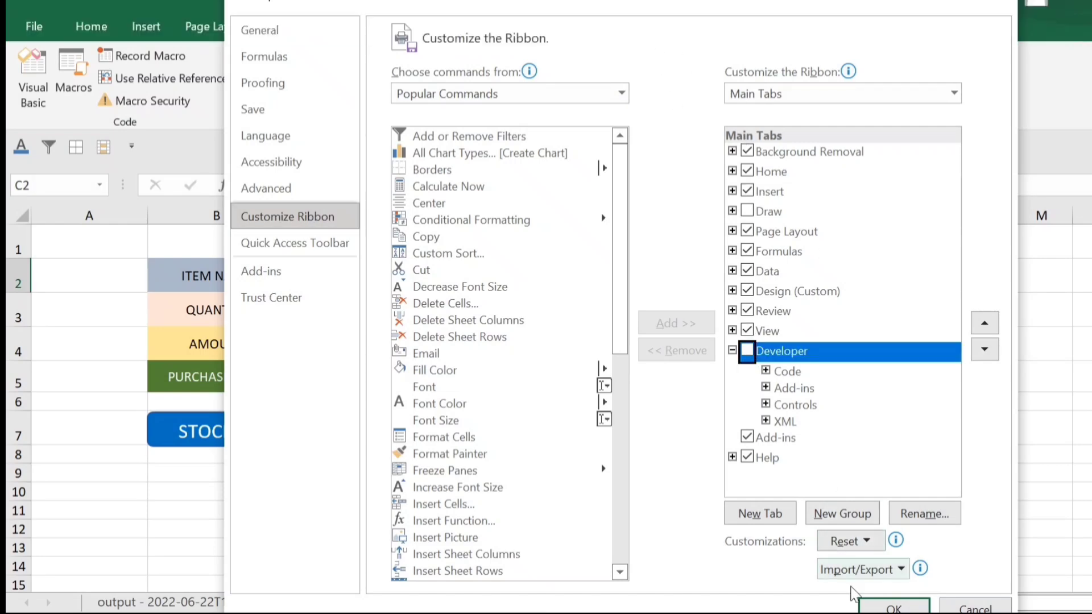
{"action": "left_click", "coordinate": [880, 608]}
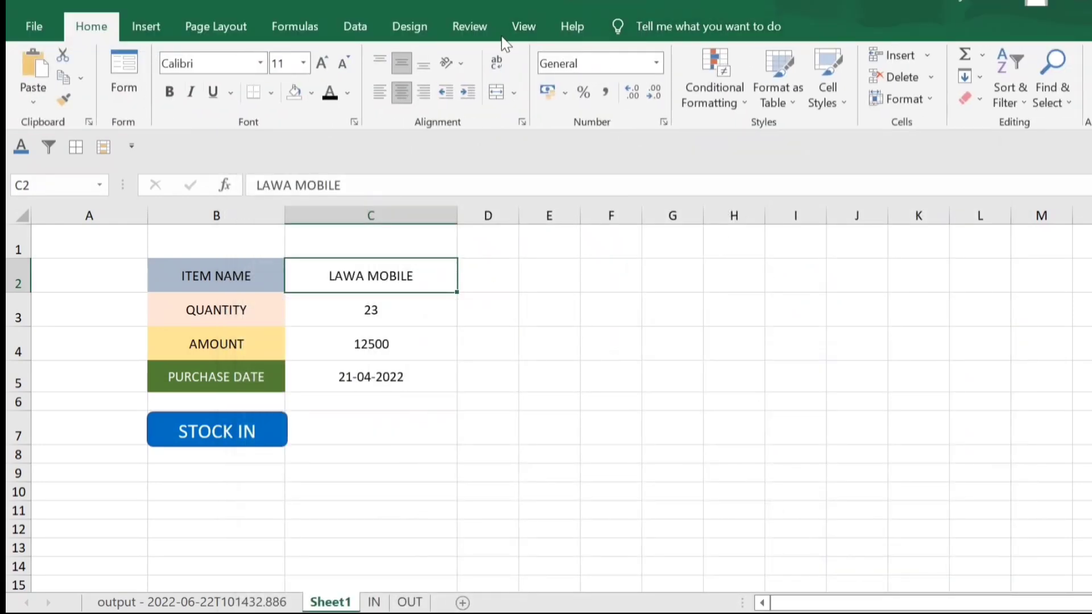
Re-check Developer under Customize Ribbon and confirm with OK.
{"action": "left_click", "coordinate": [48, 24]}
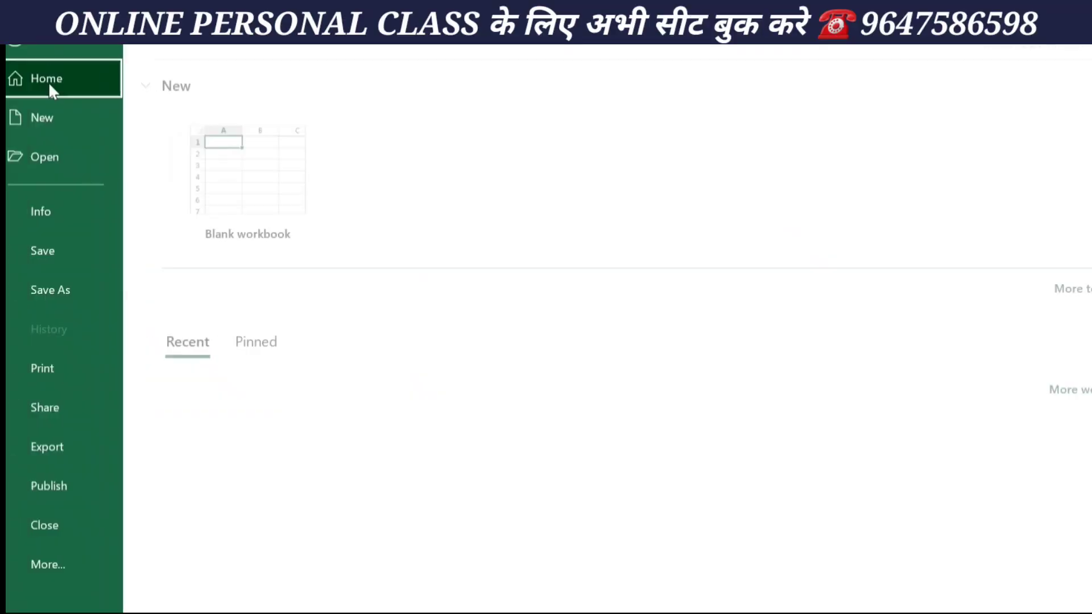
{"action": "left_click", "coordinate": [91, 562]}
{"action": "left_click", "coordinate": [181, 562]}
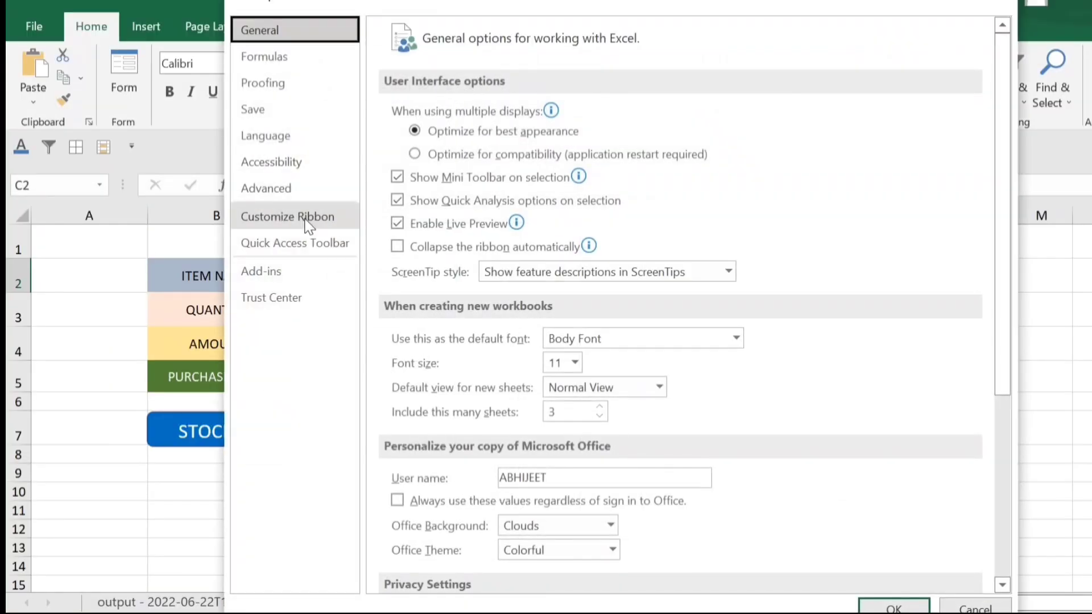
{"action": "left_click", "coordinate": [333, 219]}
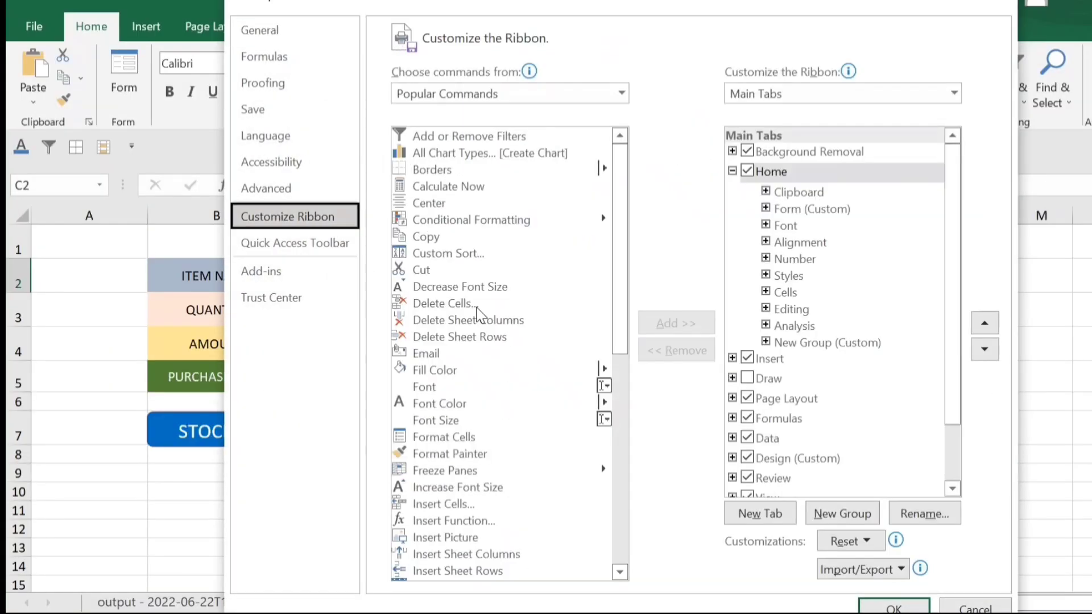
{"action": "left_click", "coordinate": [732, 171]}
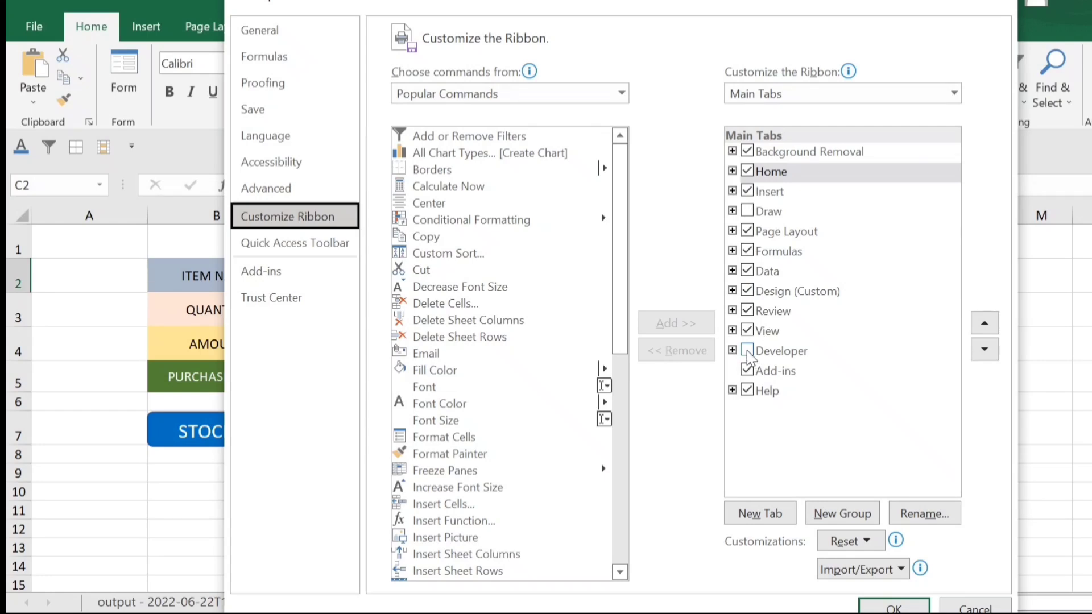
{"action": "left_click", "coordinate": [748, 351]}
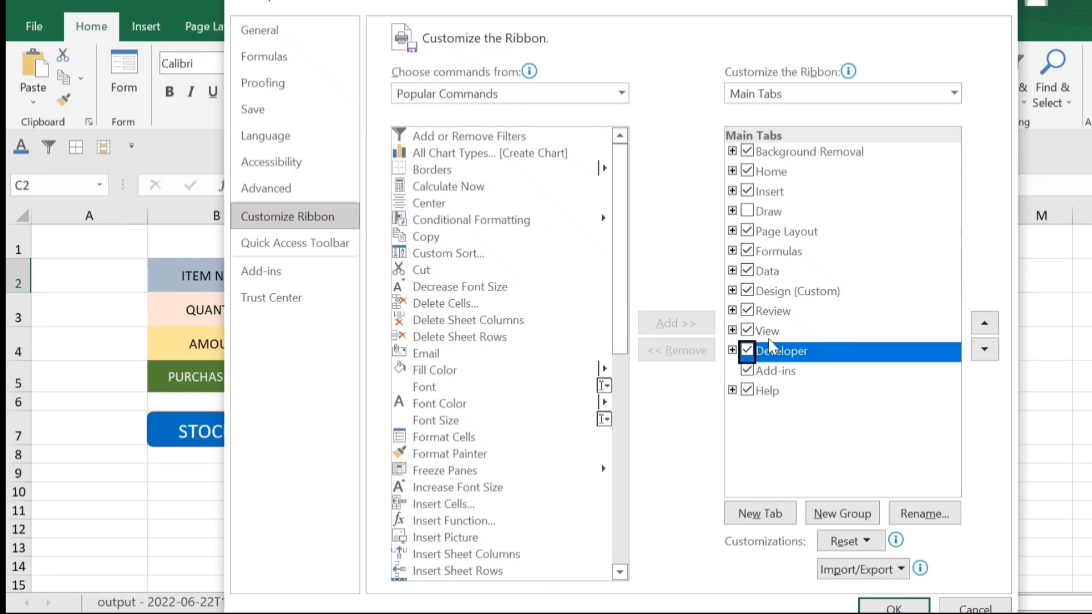
{"action": "left_click_drag", "start_coordinate": [698, 16], "coordinate": [614, 16]}
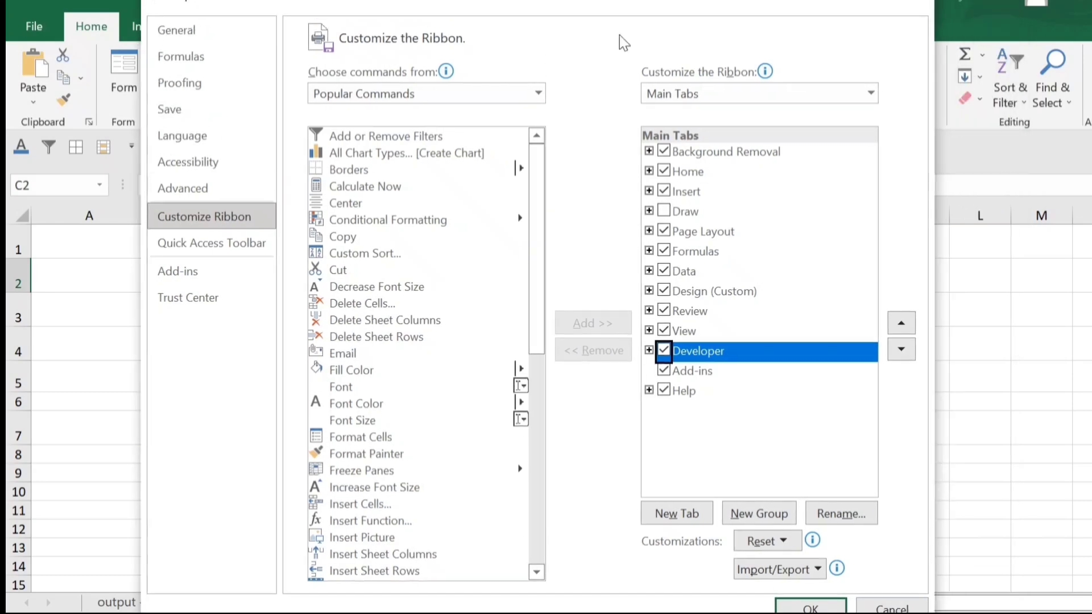
{"action": "left_click", "coordinate": [810, 608]}
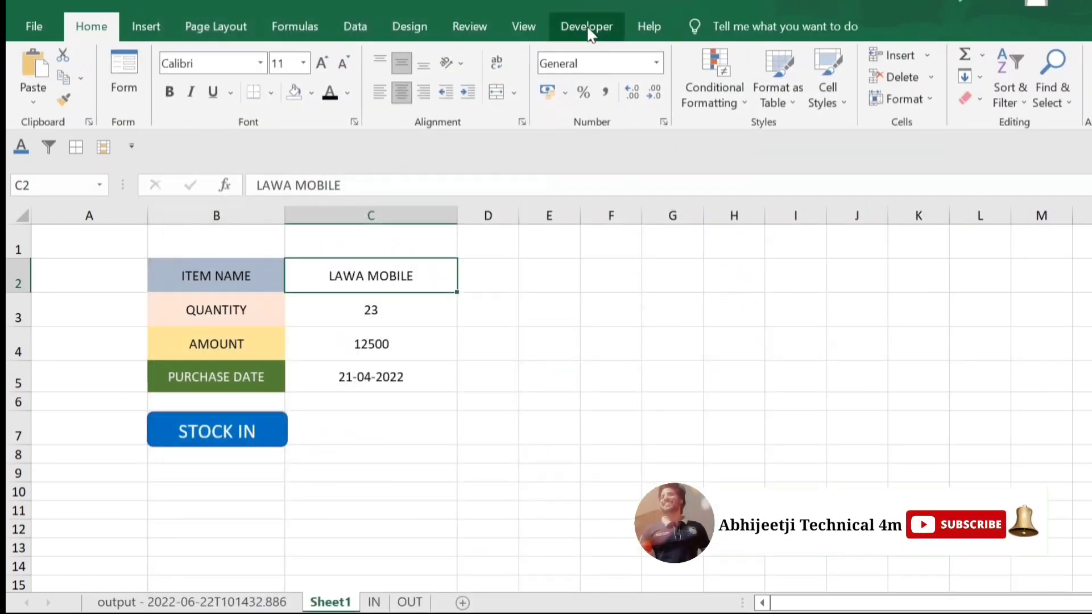
Start recording a macro named STOCKIN, after 'STOCK IN' is rejected as an invalid name.
{"action": "left_click", "coordinate": [588, 28]}
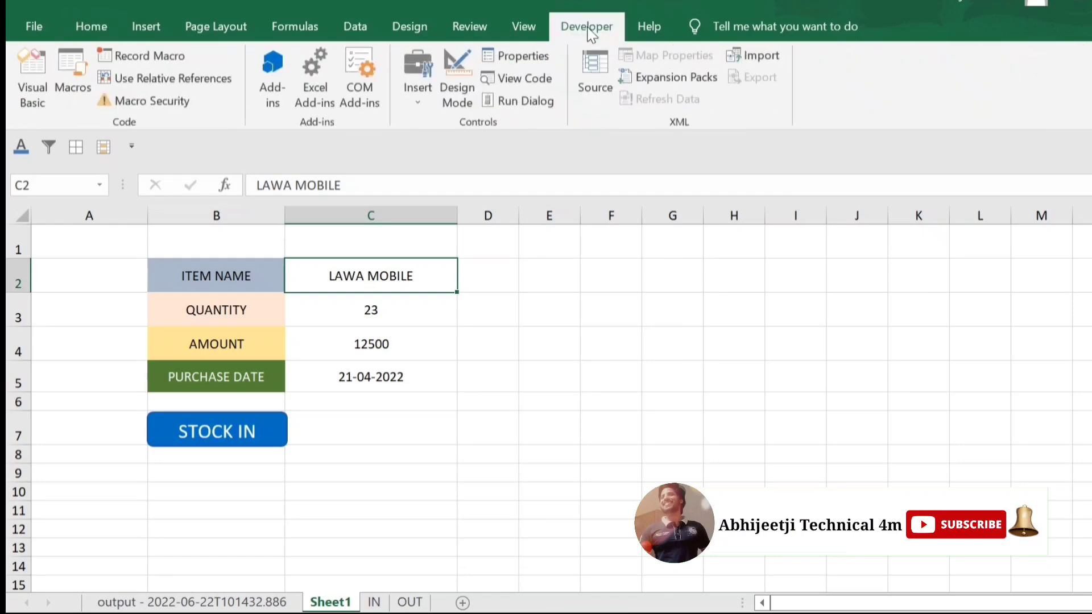
{"action": "left_click", "coordinate": [145, 56]}
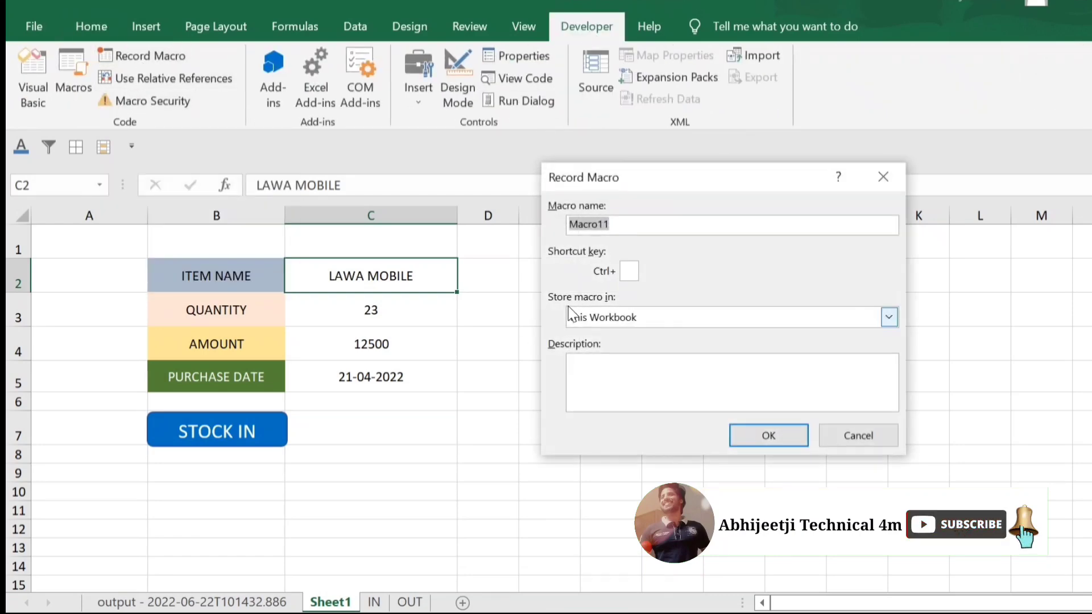
{"action": "left_click", "coordinate": [615, 226]}
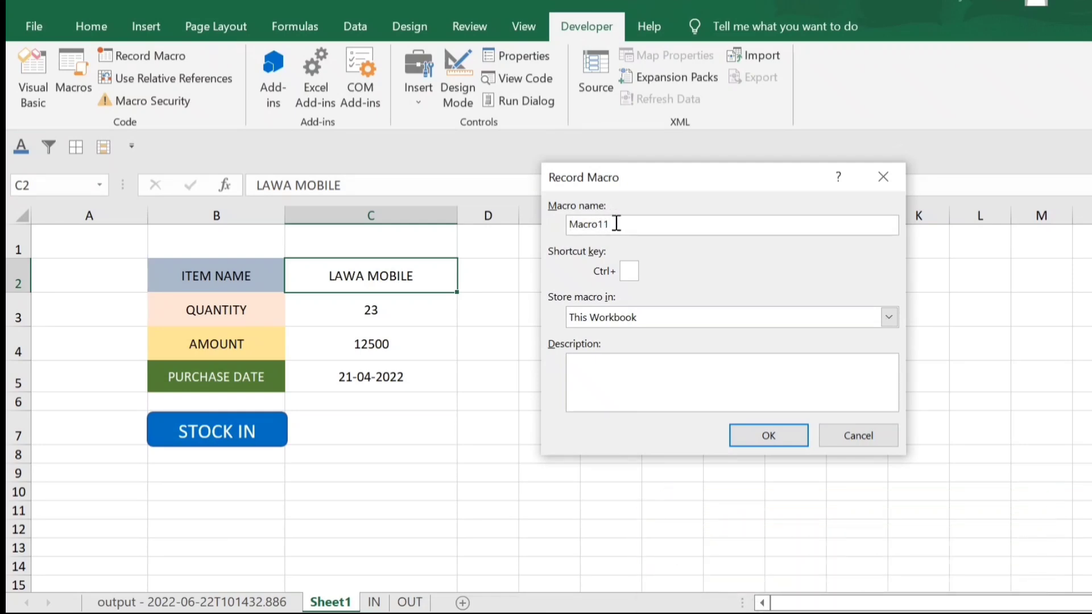
{"action": "double_click", "coordinate": [597, 228]}
{"action": "key", "text": "BackSpace"}
{"action": "type", "text": "ST"}
{"action": "type", "text": "OCK IN"}
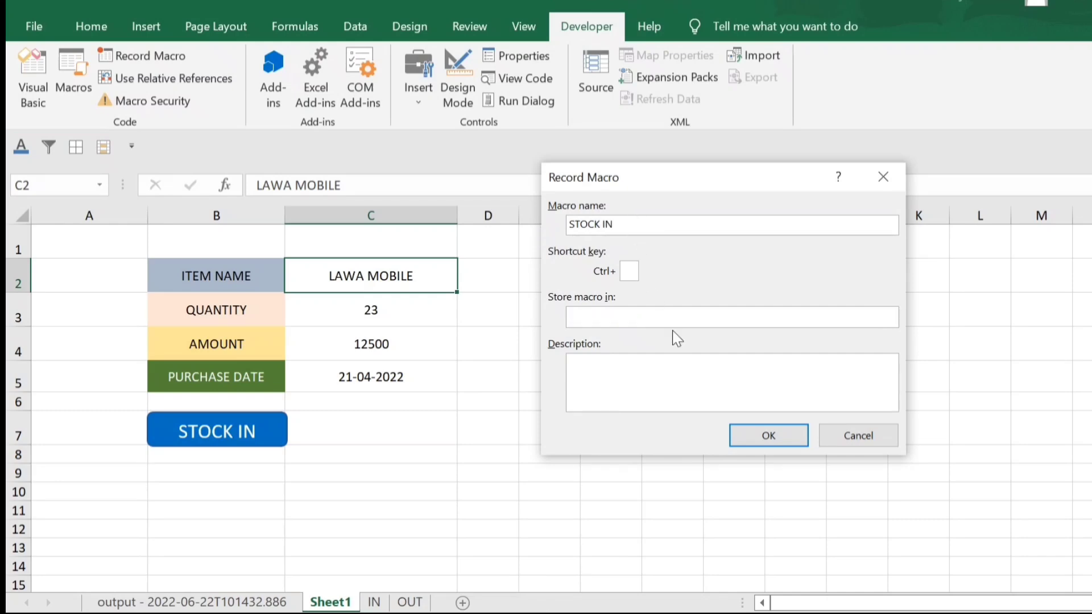
{"action": "left_click", "coordinate": [752, 438]}
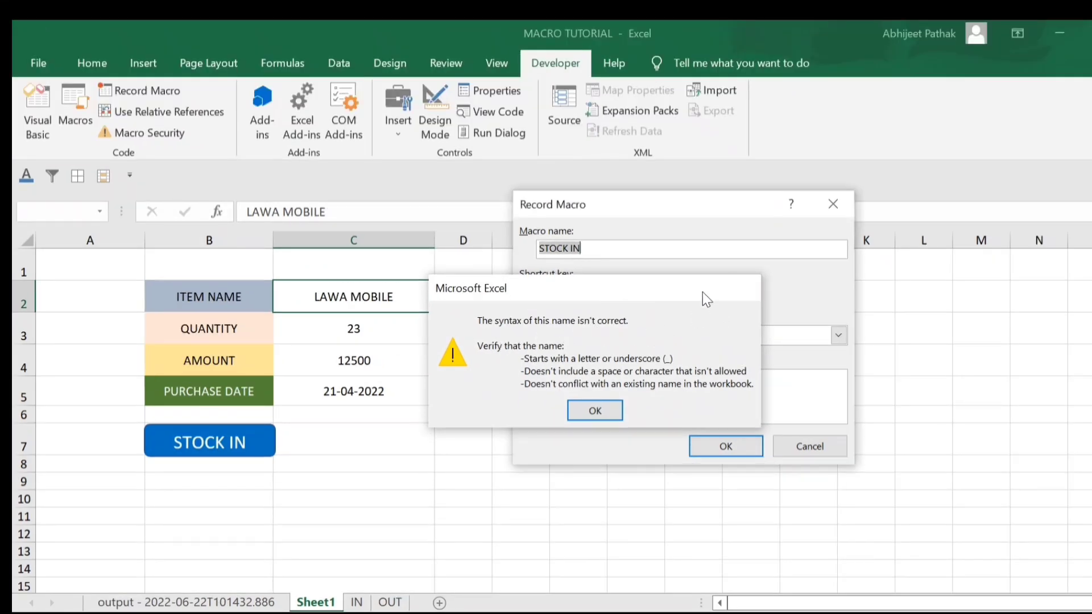
{"action": "key", "text": "Return"}
{"action": "left_click", "coordinate": [570, 248]}
{"action": "key", "text": "BackSpace"}
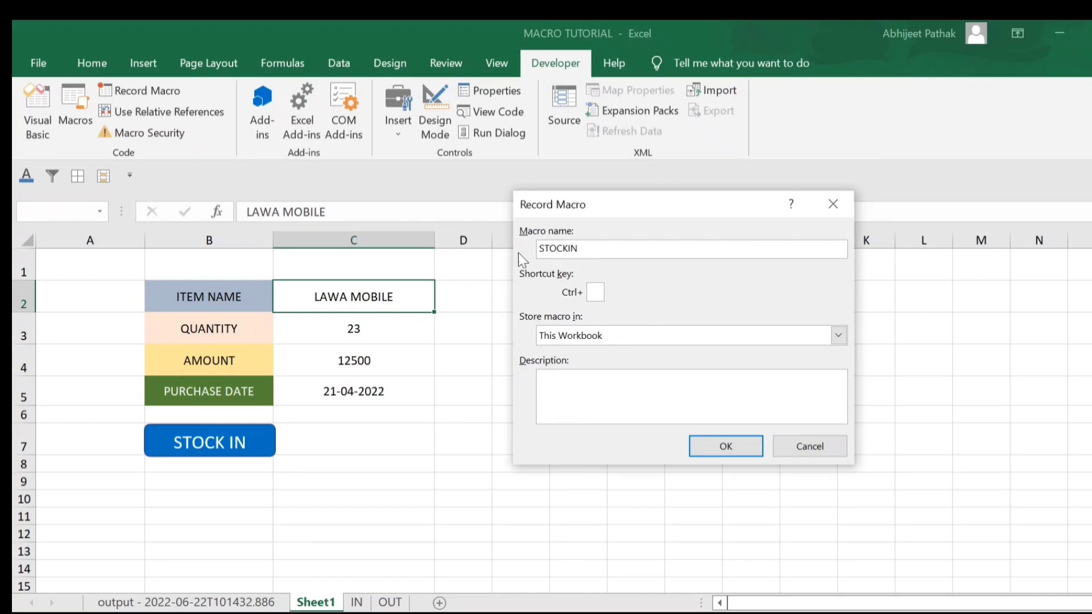
{"action": "left_click", "coordinate": [709, 442]}
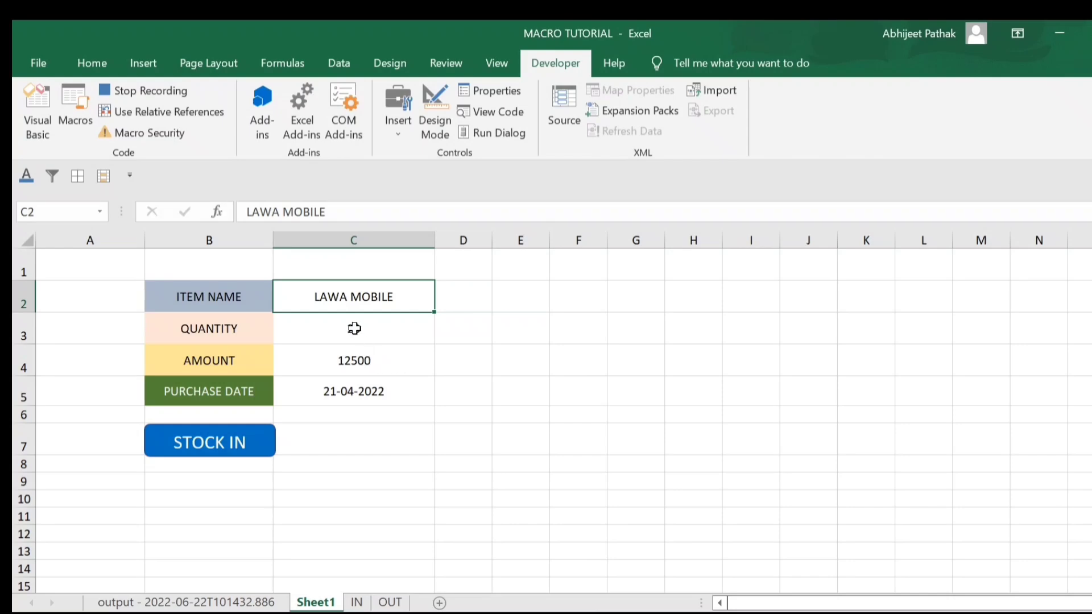
Paste the form values C2:C5 across IN row 2, then insert a blank row above them.
{"action": "left_click_drag", "start_coordinate": [354, 317], "coordinate": [364, 391]}
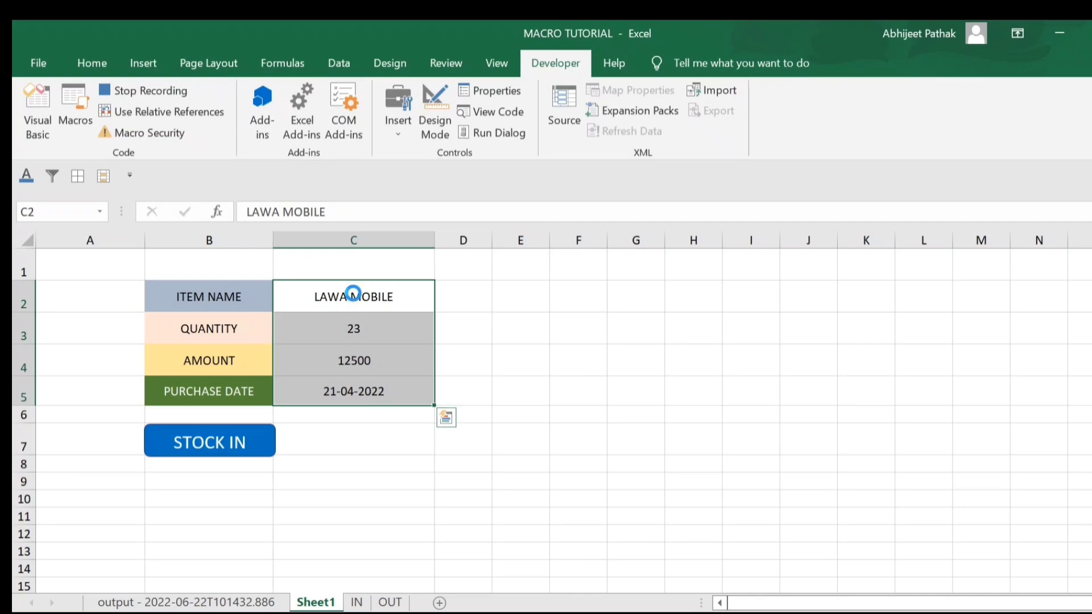
{"action": "left_click", "coordinate": [357, 603]}
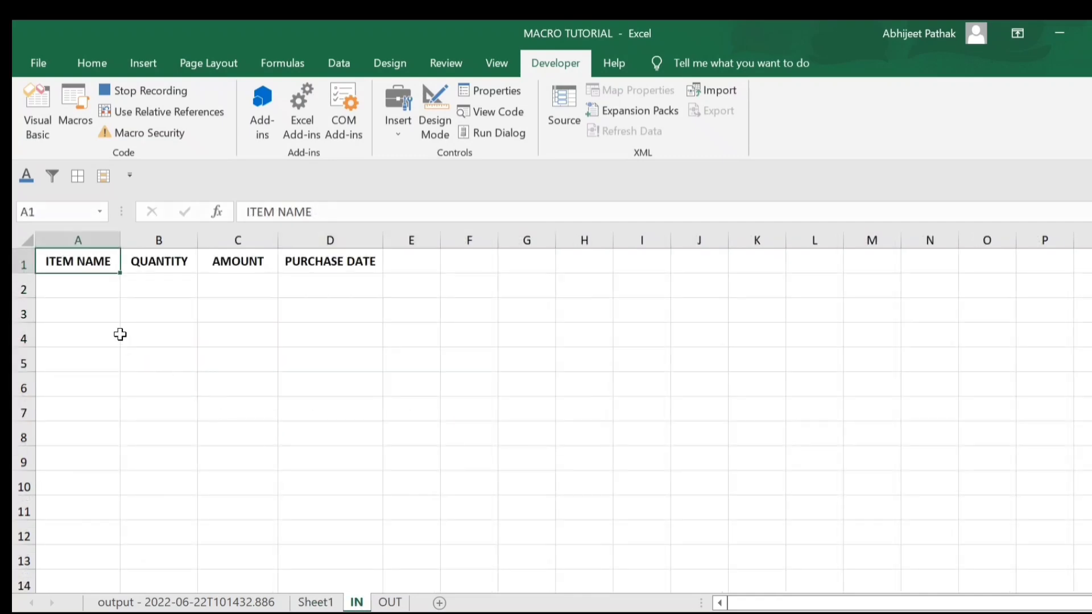
{"action": "left_click", "coordinate": [83, 290]}
{"action": "right_click", "coordinate": [80, 288]}
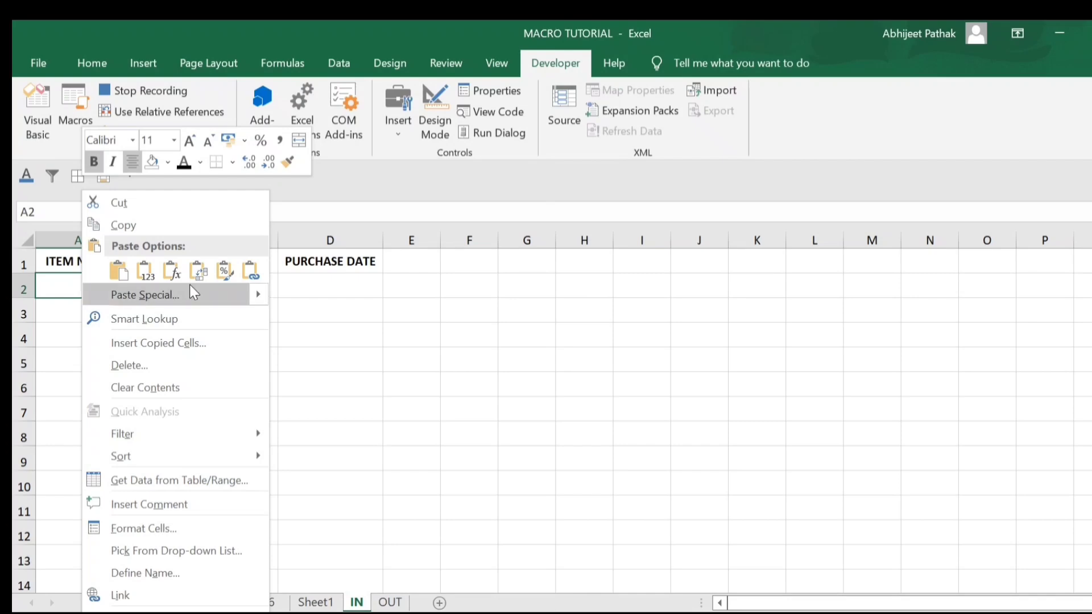
{"action": "left_click", "coordinate": [197, 271]}
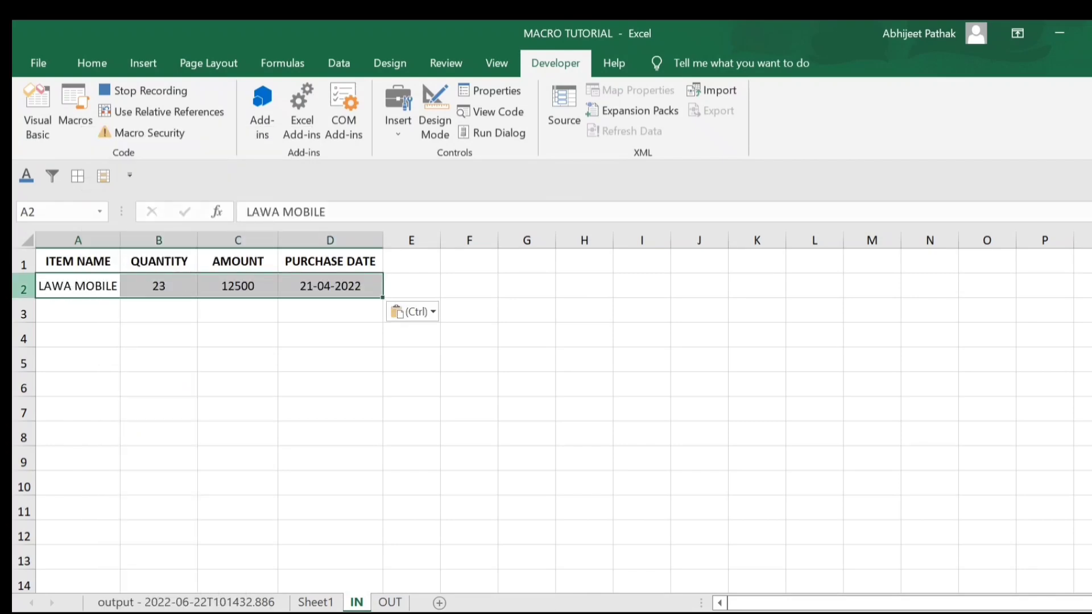
{"action": "right_click", "coordinate": [23, 289]}
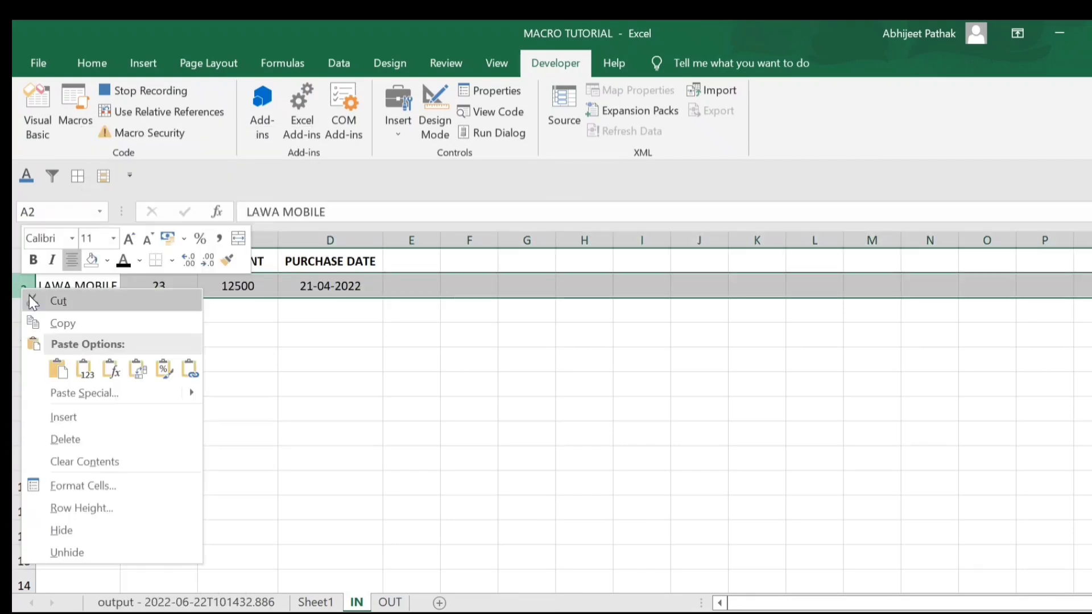
{"action": "left_click", "coordinate": [97, 417]}
{"action": "left_click", "coordinate": [95, 313]}
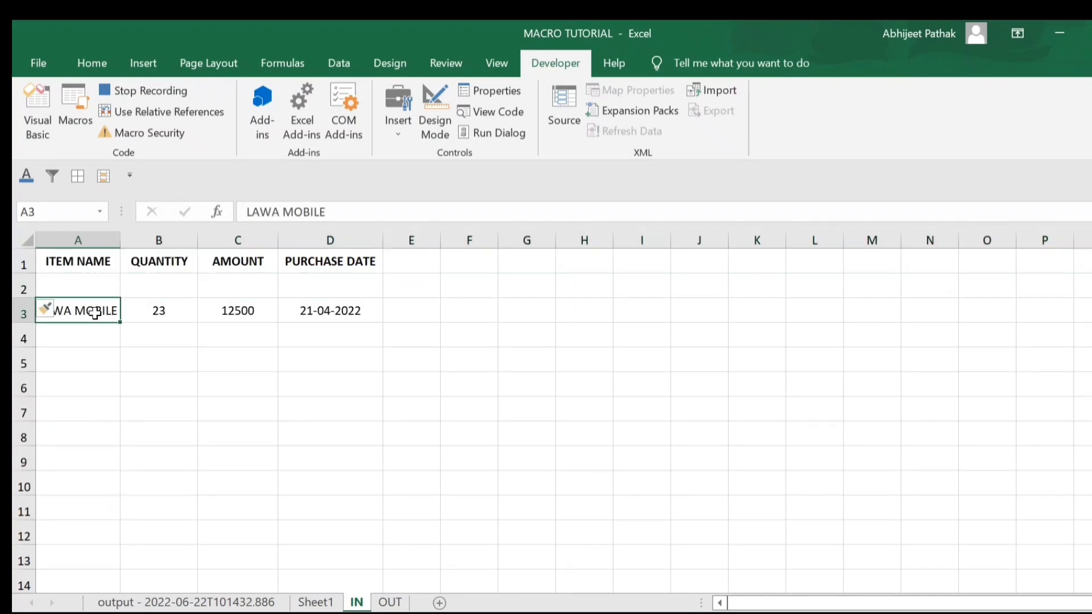
Clear form cells C2:C5 on Sheet1 and stop the macro recording.
{"action": "left_click", "coordinate": [322, 607]}
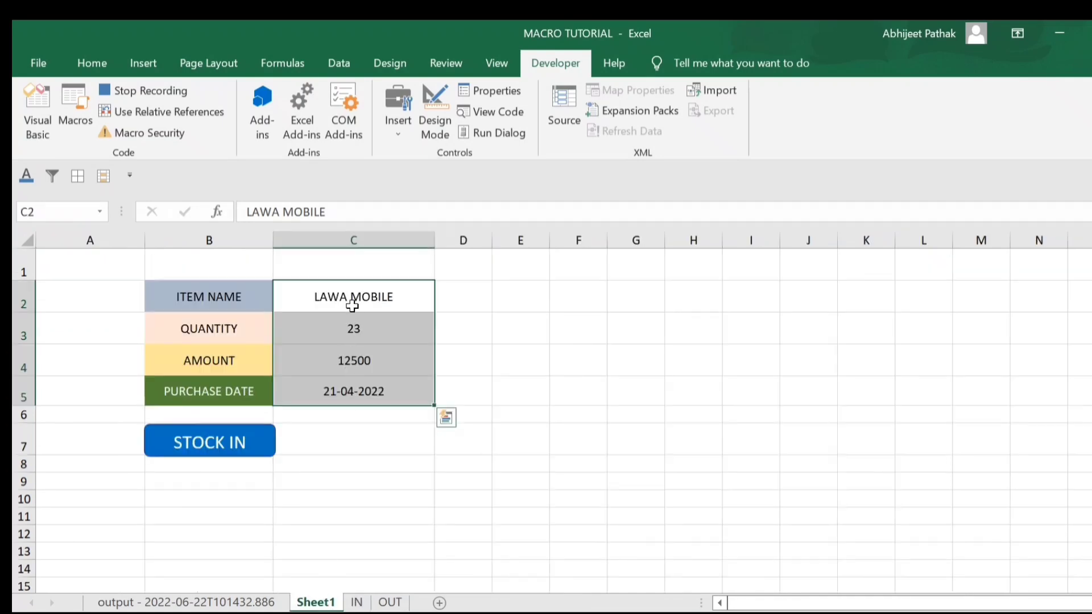
{"action": "left_click_drag", "start_coordinate": [353, 305], "coordinate": [359, 388]}
{"action": "key", "text": "Delete"}
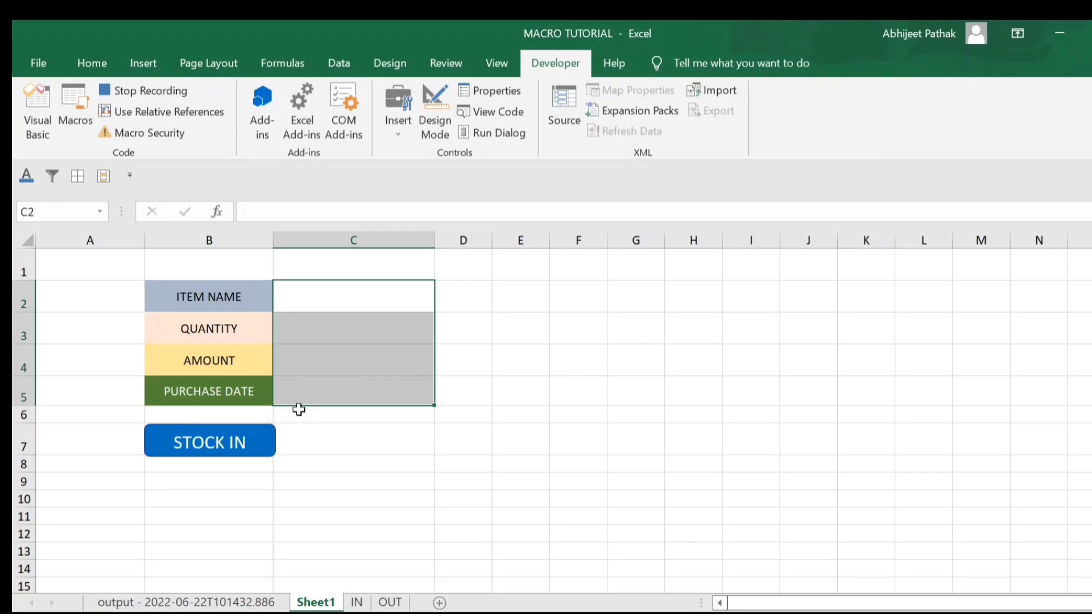
{"action": "left_click", "coordinate": [298, 392]}
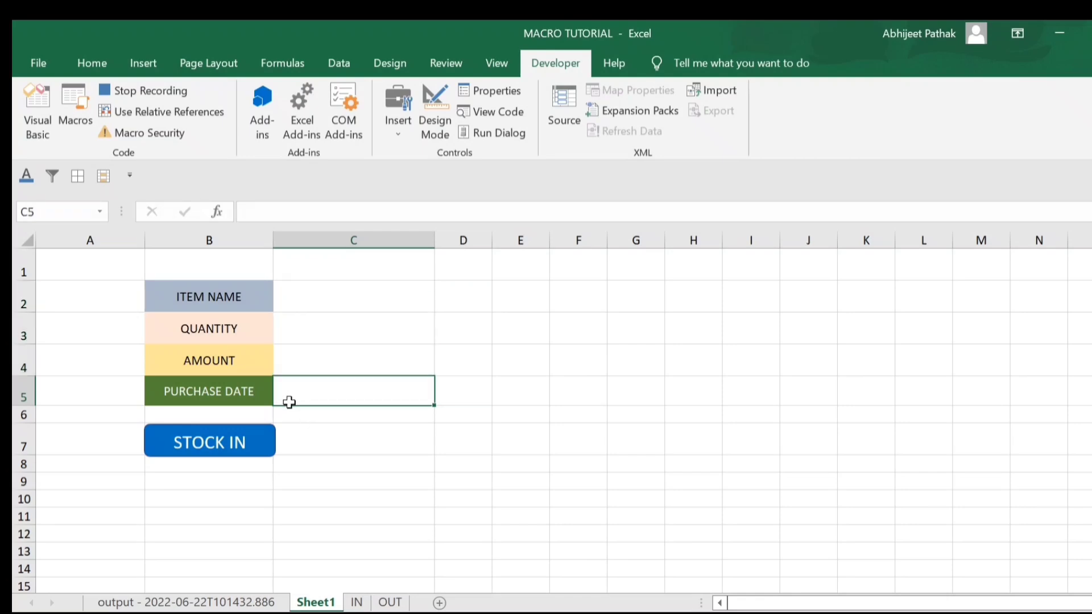
{"action": "left_click", "coordinate": [153, 92]}
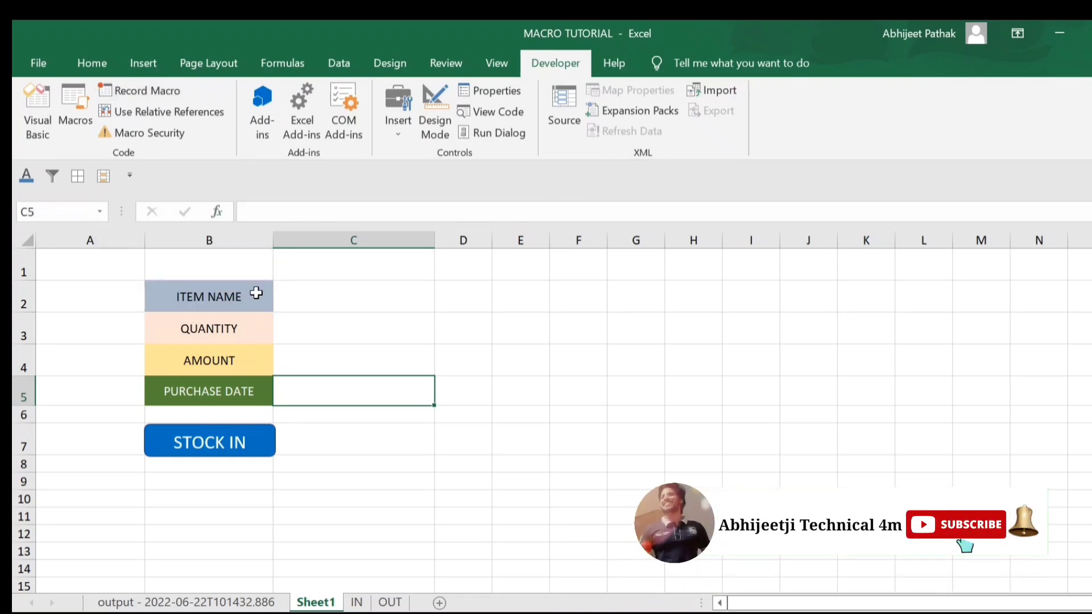
Assign the STOCKIN macro to the STOCK IN shape on Sheet1.
{"action": "right_click", "coordinate": [223, 443]}
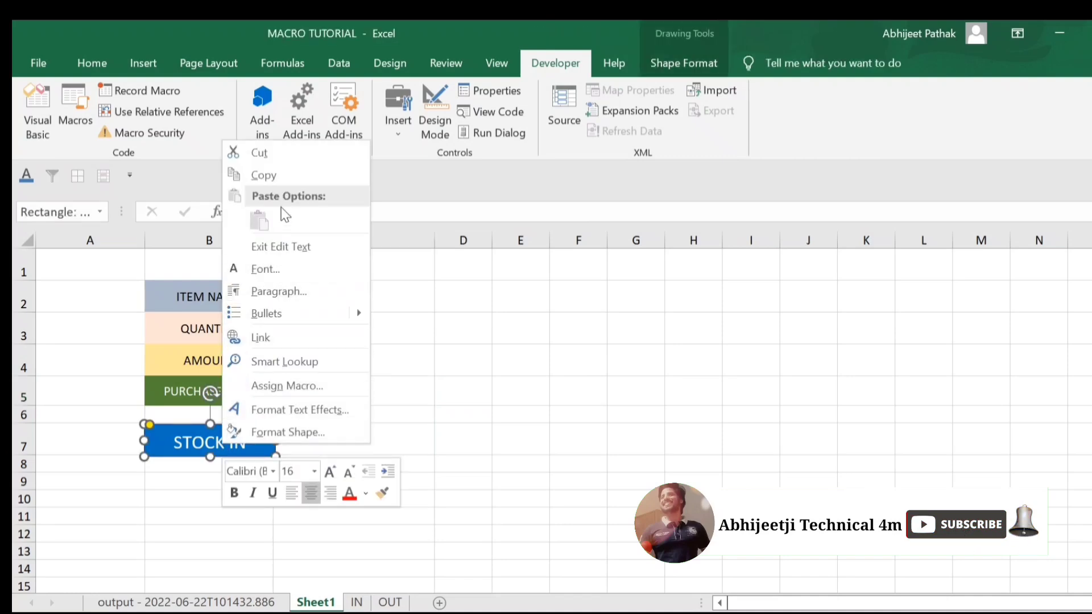
{"action": "left_click", "coordinate": [287, 386]}
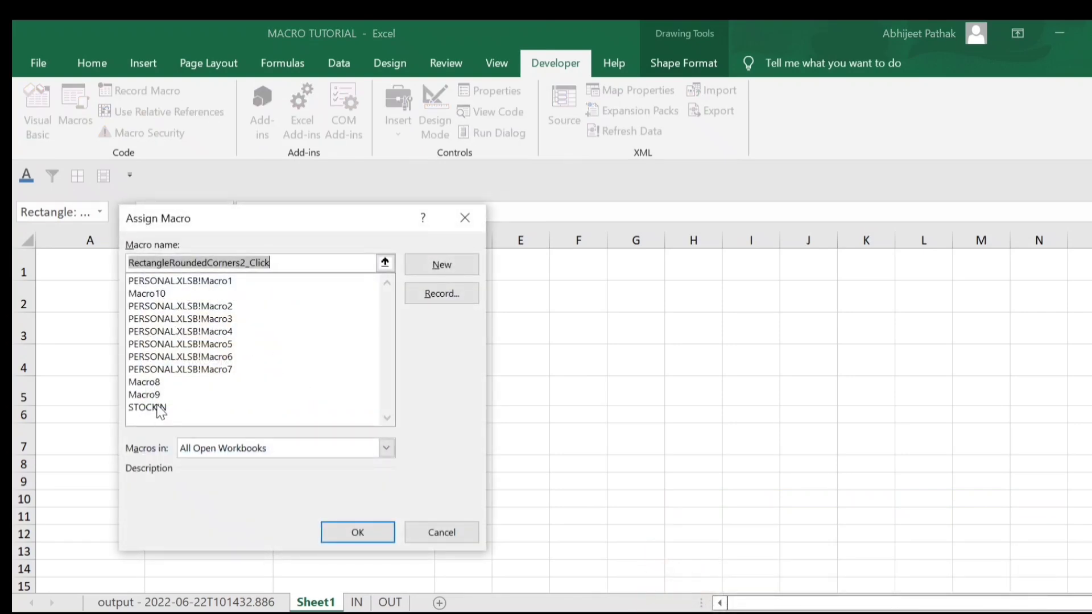
{"action": "left_click", "coordinate": [151, 407]}
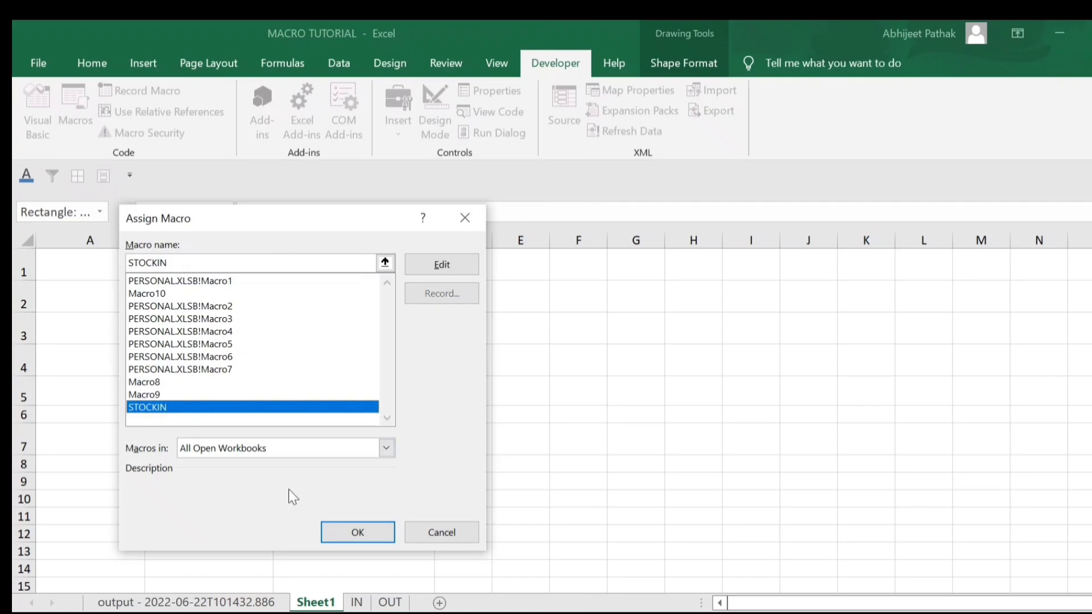
{"action": "left_click", "coordinate": [344, 534]}
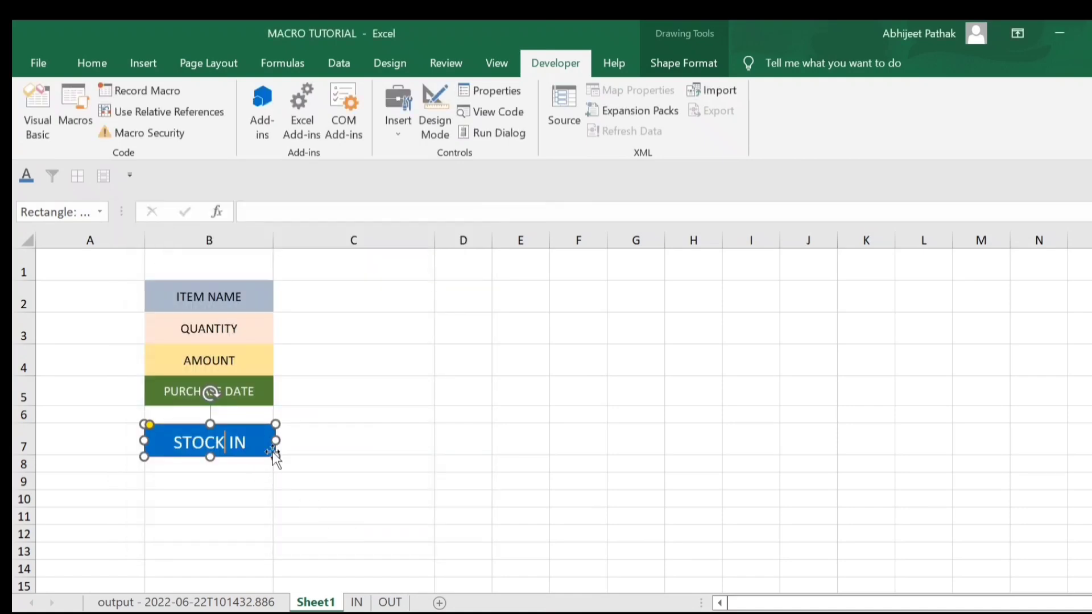
{"action": "left_click", "coordinate": [322, 460]}
Fill form cells C2:C5 with LAVA MOBILE, 234, 12500 and 23-04-2022.
{"action": "left_click", "coordinate": [343, 292]}
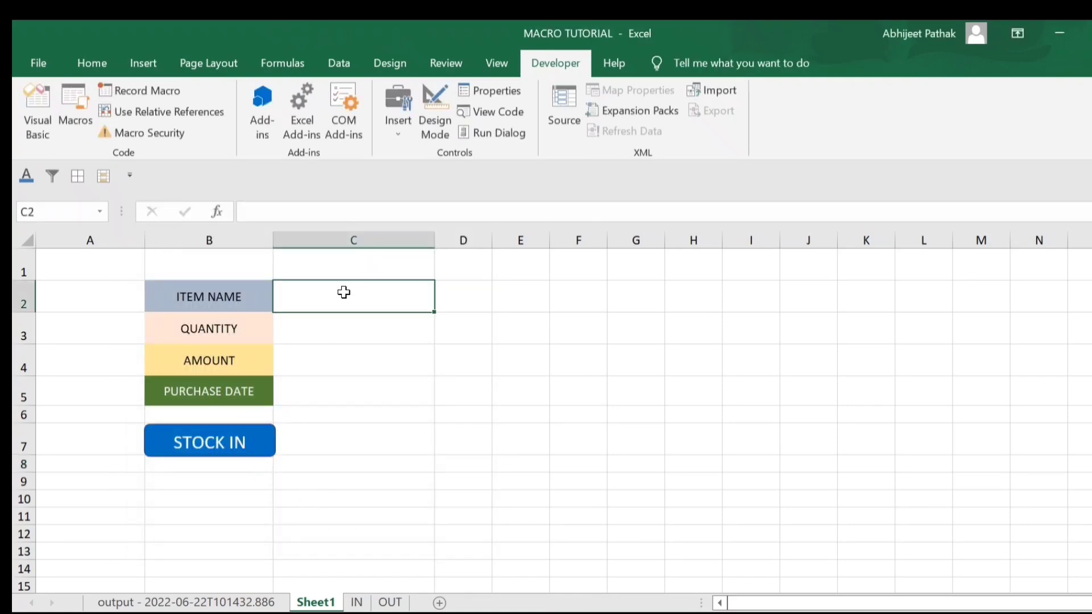
{"action": "type", "text": "LAVA MOBILE"}
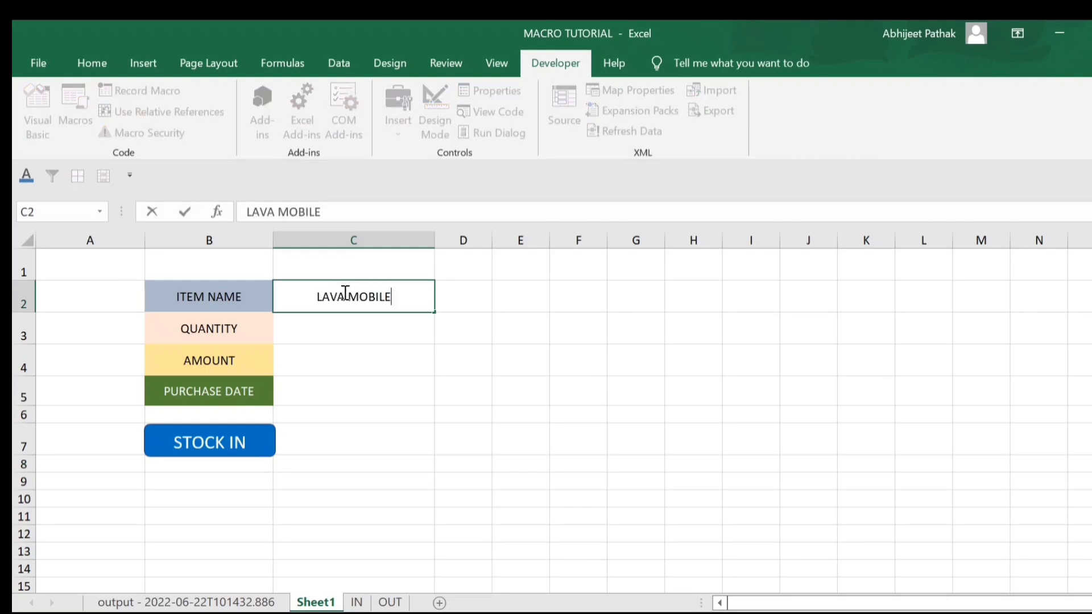
{"action": "key", "text": "Return"}
{"action": "type", "text": "2"}
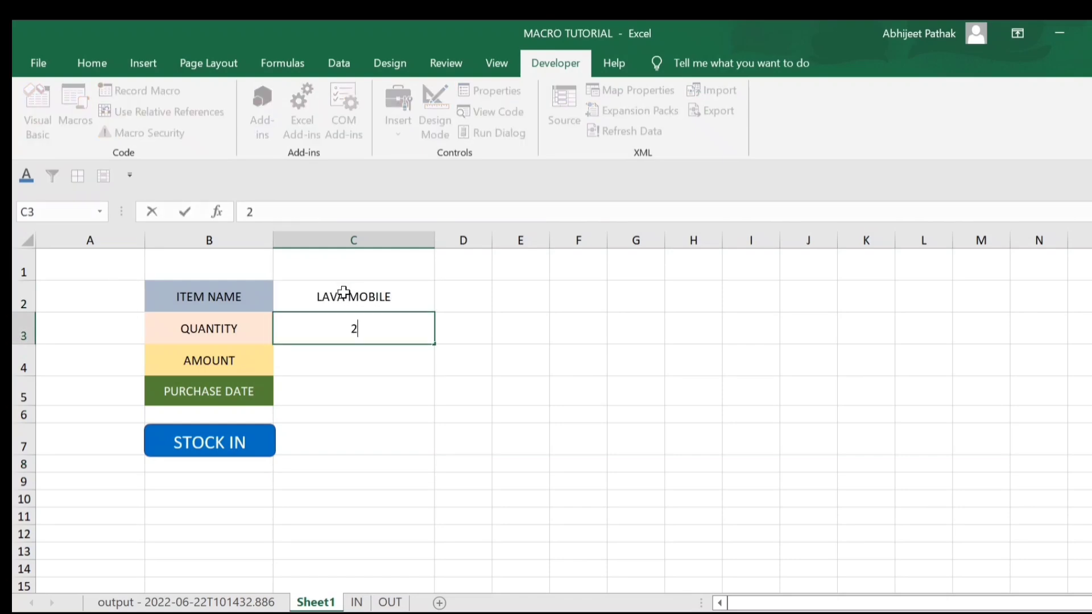
{"action": "type", "text": "34"}
{"action": "key", "text": "Return"}
{"action": "type", "text": "12"}
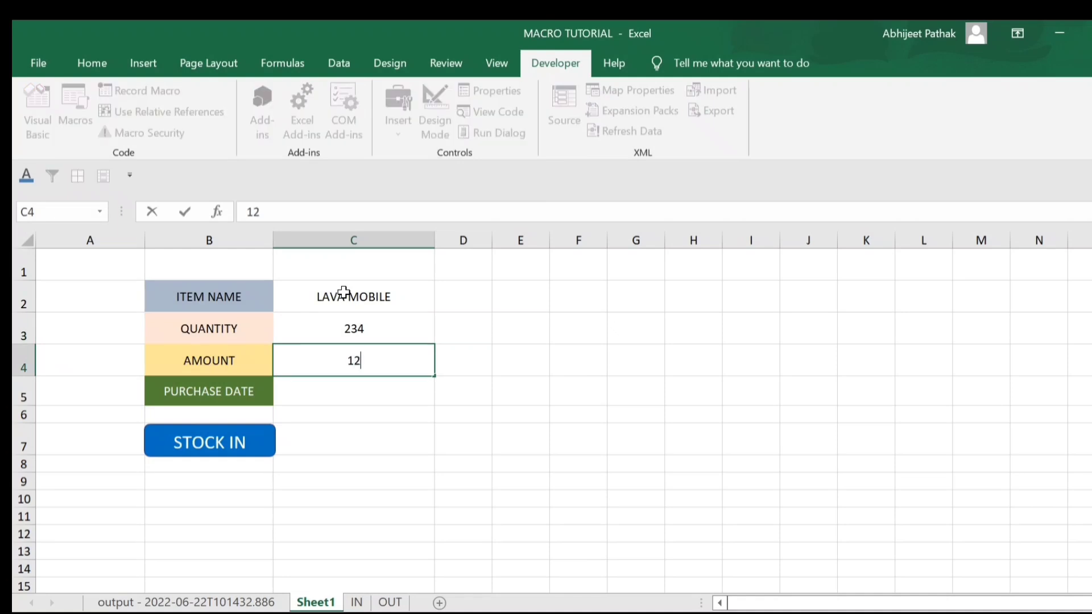
{"action": "type", "text": "500"}
{"action": "key", "text": "Return"}
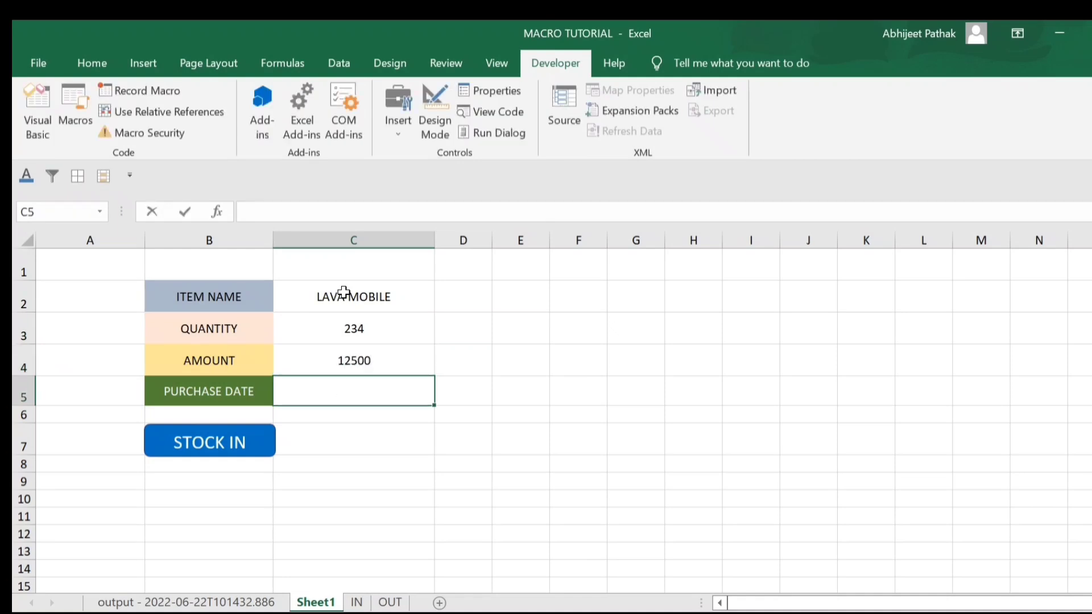
{"action": "type", "text": "23-04-2022"}
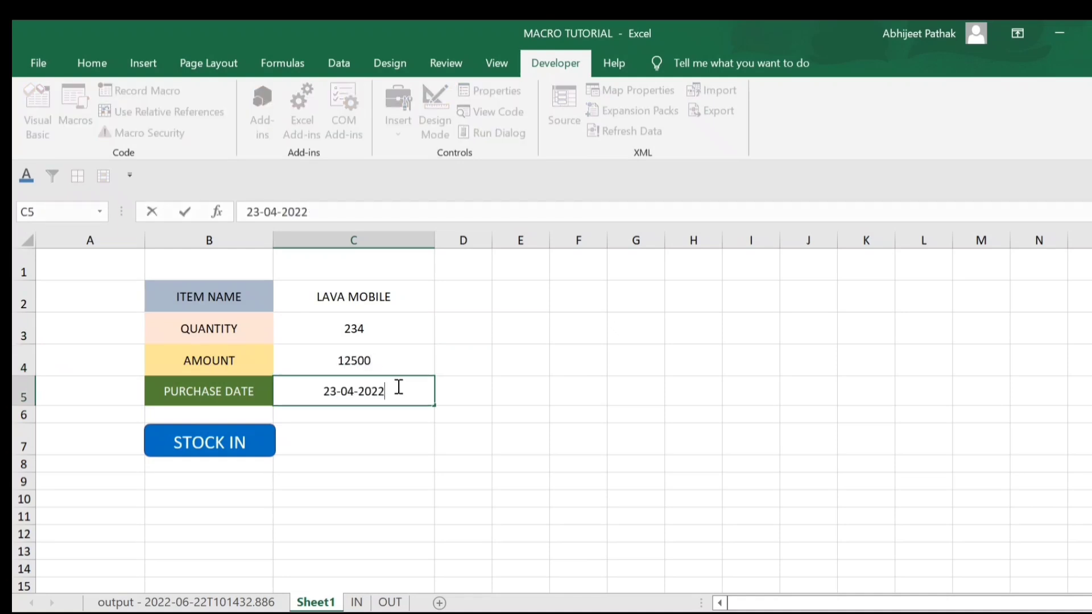
{"action": "left_click", "coordinate": [436, 359]}
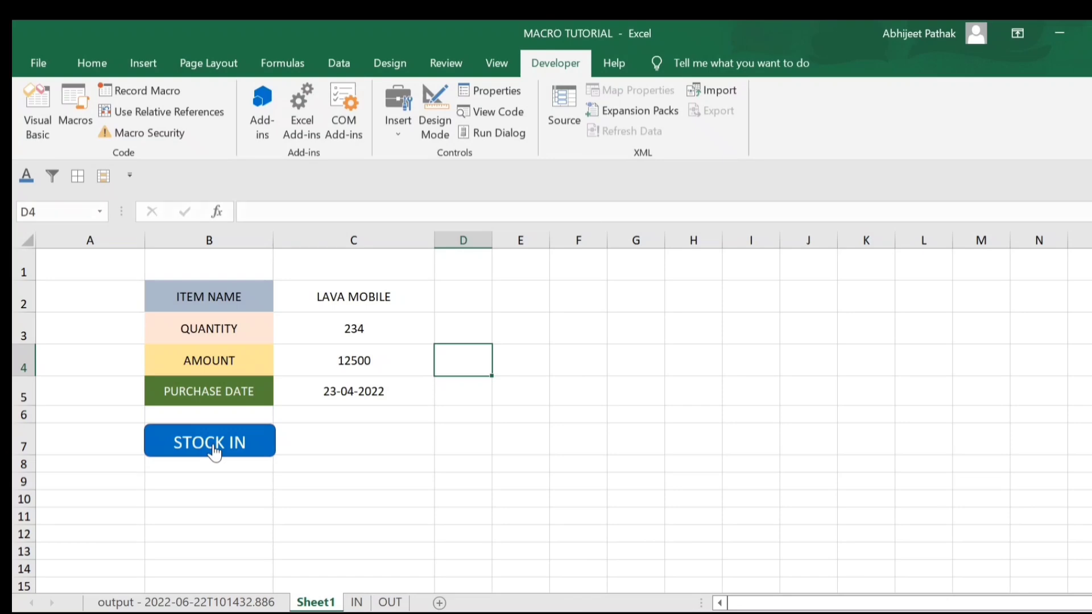
Run STOCK IN to log the entry, check the IN sheet, and return to Sheet1.
{"action": "left_click", "coordinate": [215, 452]}
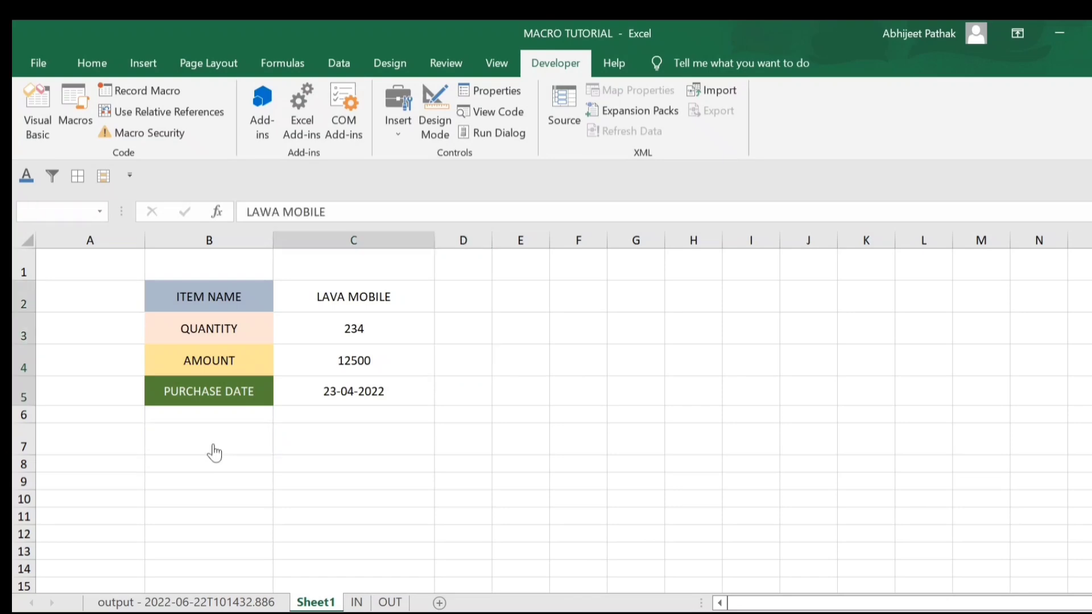
{"action": "left_click", "coordinate": [355, 602]}
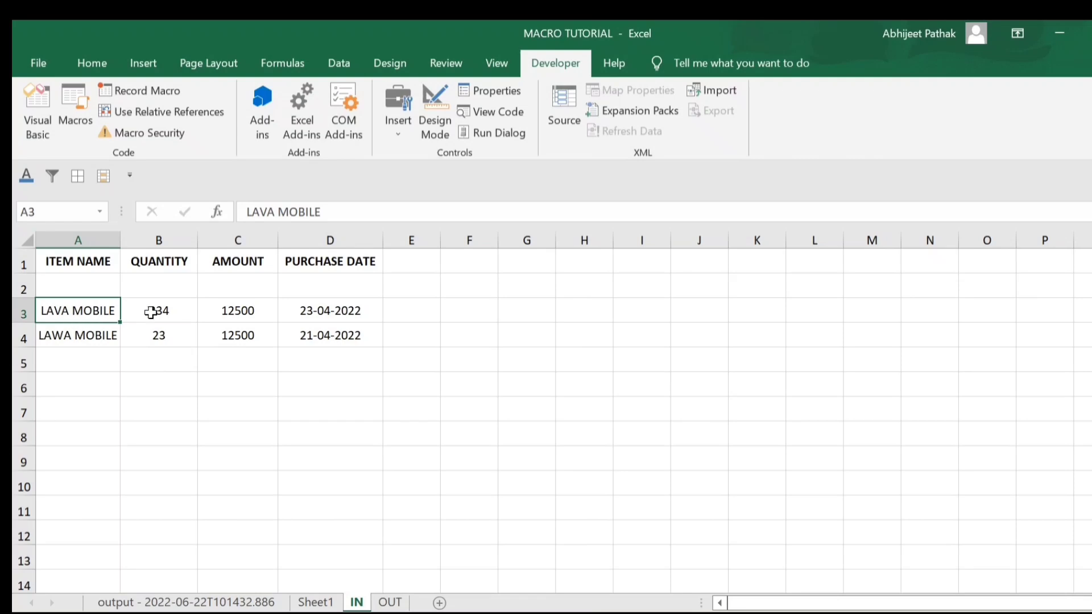
{"action": "left_click", "coordinate": [316, 602]}
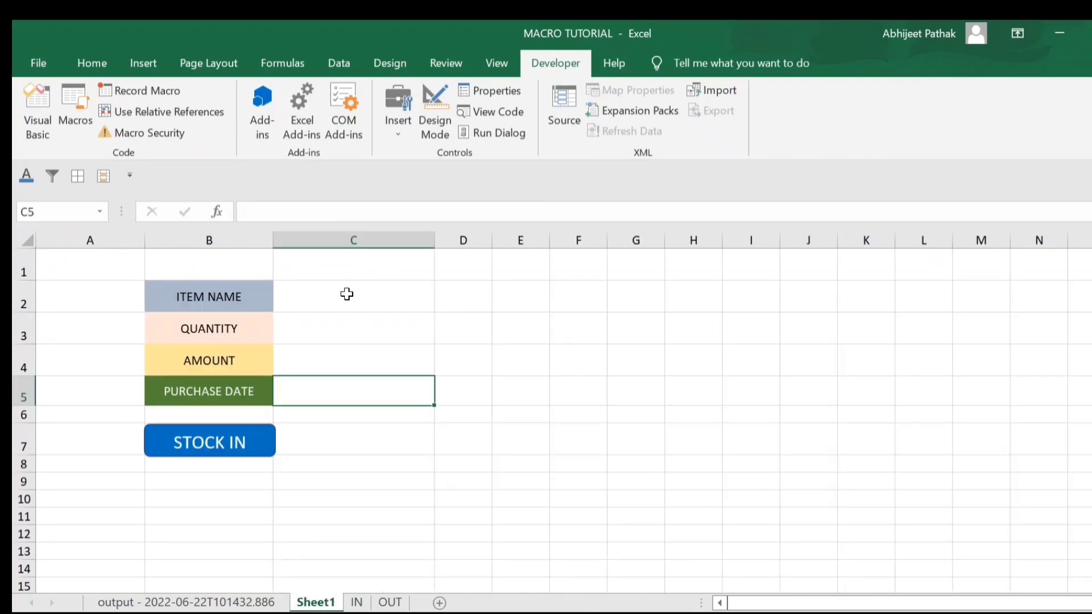
Enter SAMSUNG, 234, 12300 and 23-04-2022 into form cells C2:C5.
{"action": "left_click", "coordinate": [345, 296]}
{"action": "type", "text": "SAM"}
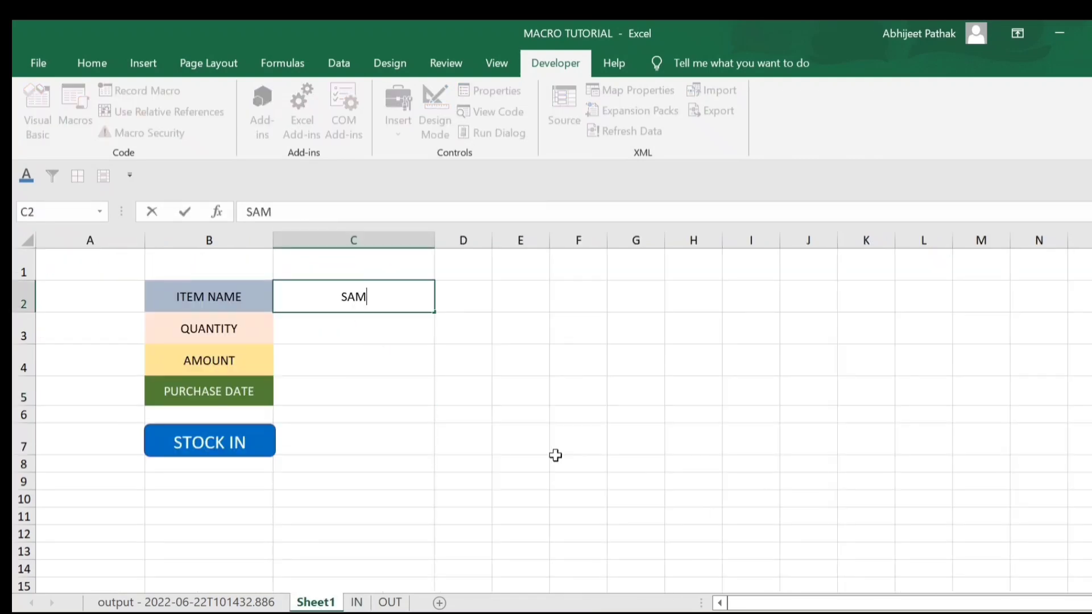
{"action": "type", "text": "SUNG"}
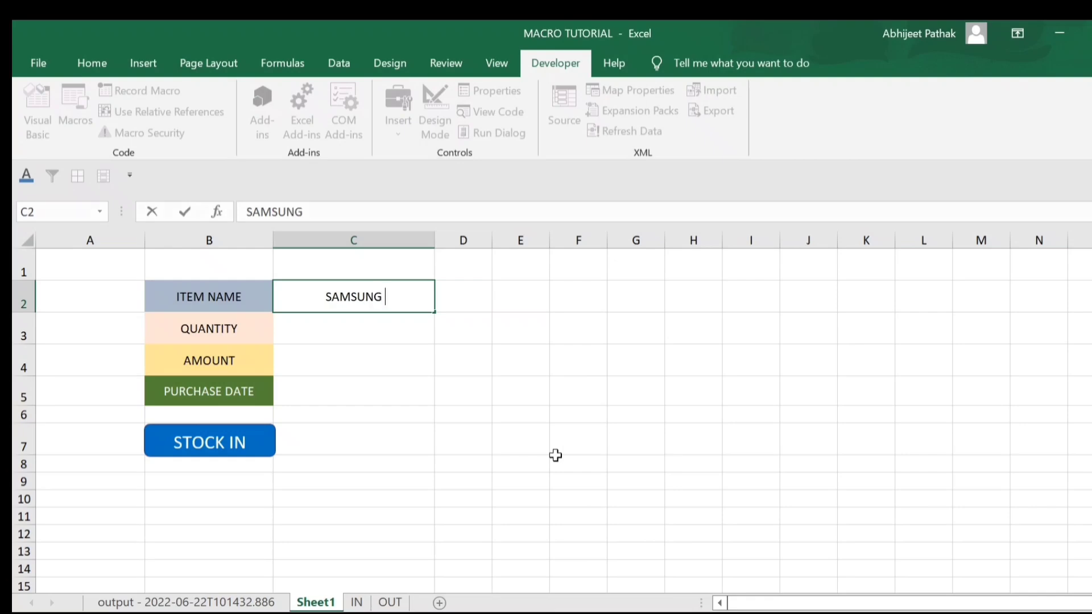
{"action": "key", "text": "Return"}
{"action": "type", "text": "234"}
{"action": "key", "text": "Return"}
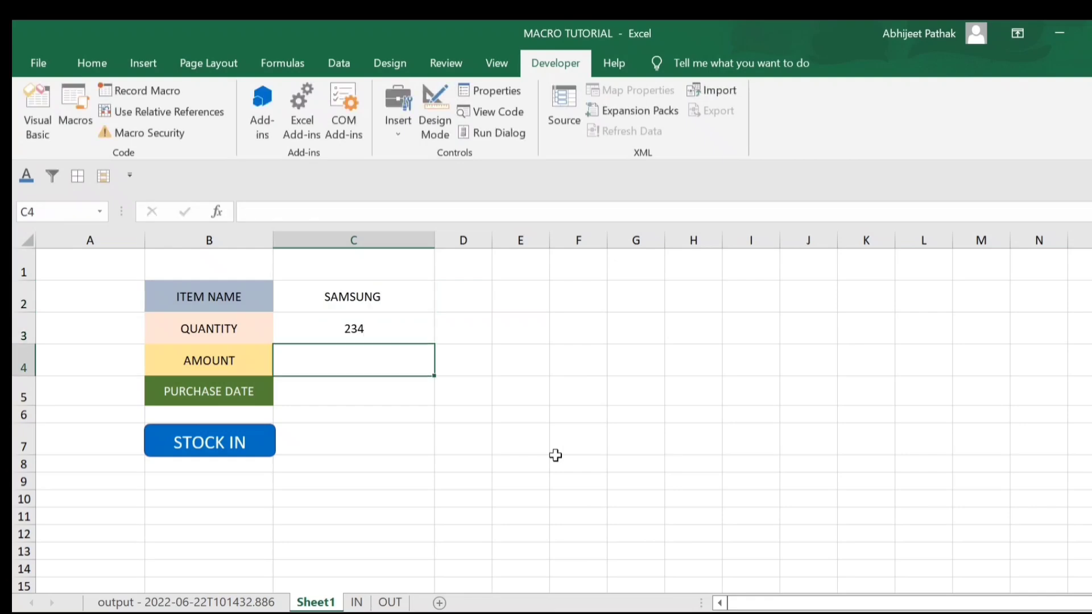
{"action": "type", "text": "12300"}
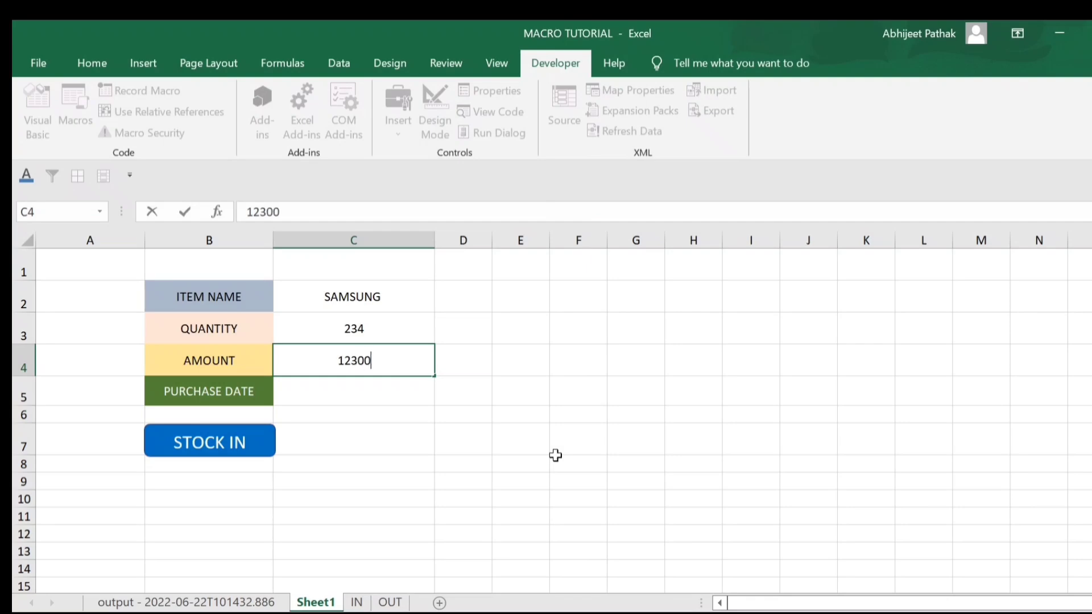
{"action": "key", "text": "Return"}
{"action": "type", "text": "23-04"}
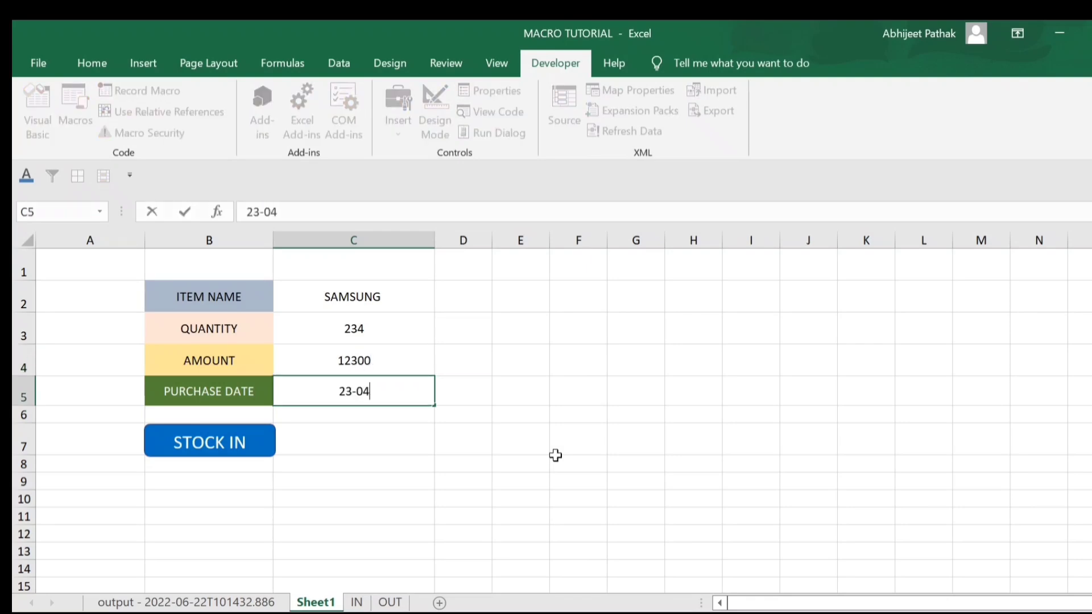
{"action": "type", "text": "-2022"}
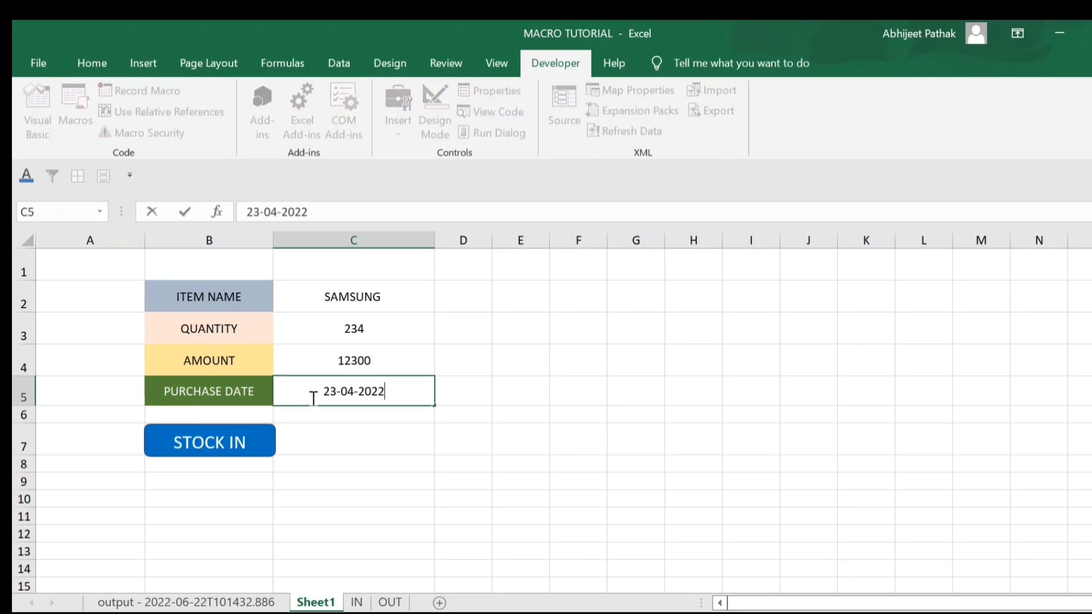
{"action": "key", "text": "Return"}
Run STOCK IN to record the SAMSUNG entry and view it on the IN sheet.
{"action": "left_click", "coordinate": [228, 447]}
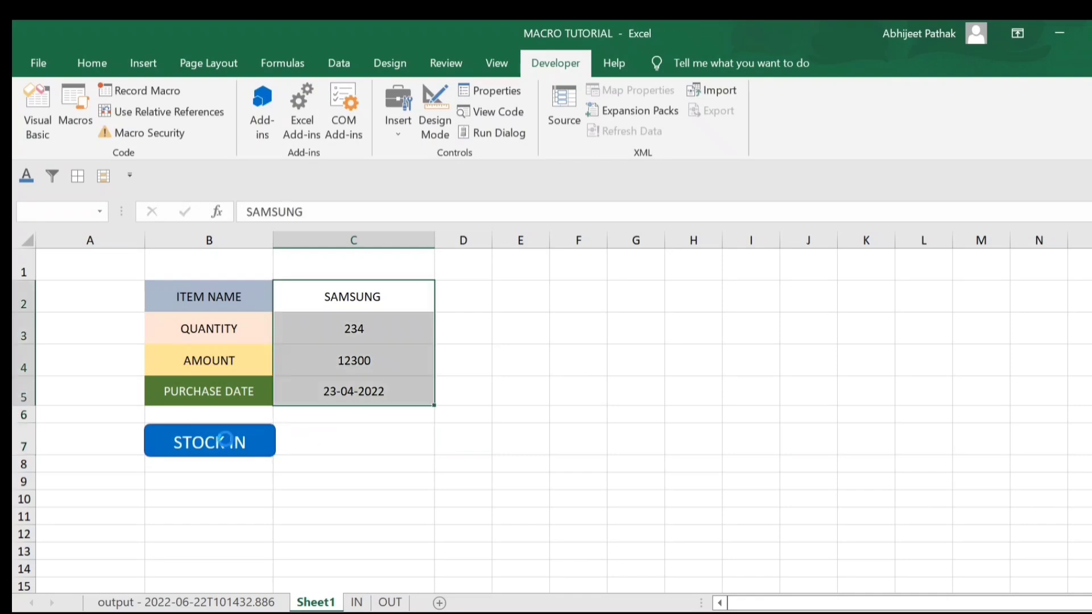
{"action": "left_click", "coordinate": [358, 602]}
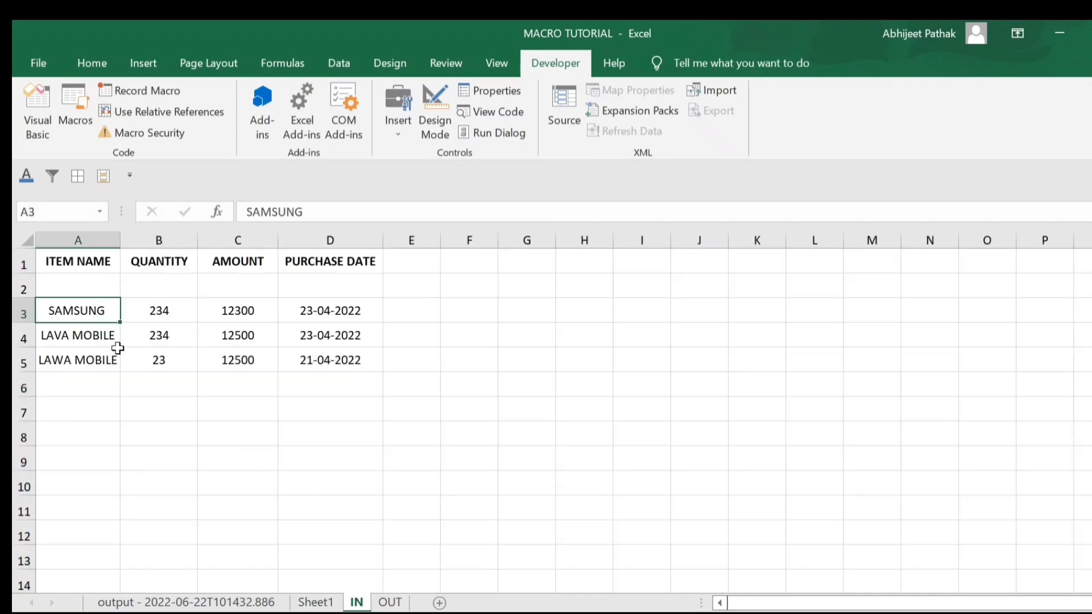
{"action": "left_click", "coordinate": [329, 605]}
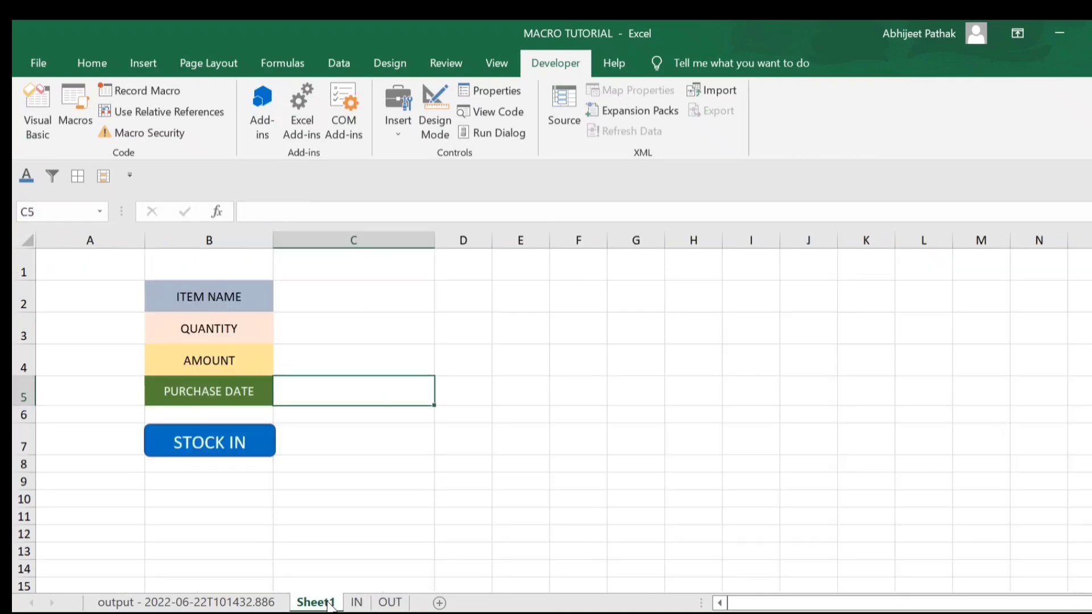
{"action": "left_click", "coordinate": [357, 603]}
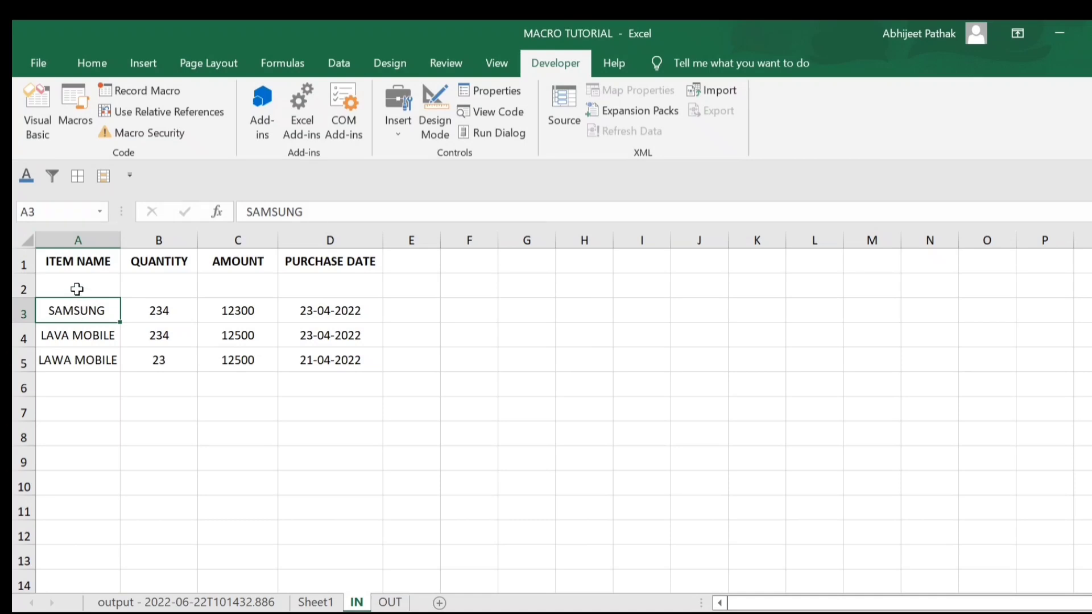
Clear the older test entries in rows 4 and 5 (A4:D5) of the IN sheet.
{"action": "left_click", "coordinate": [77, 290]}
{"action": "right_click", "coordinate": [29, 288]}
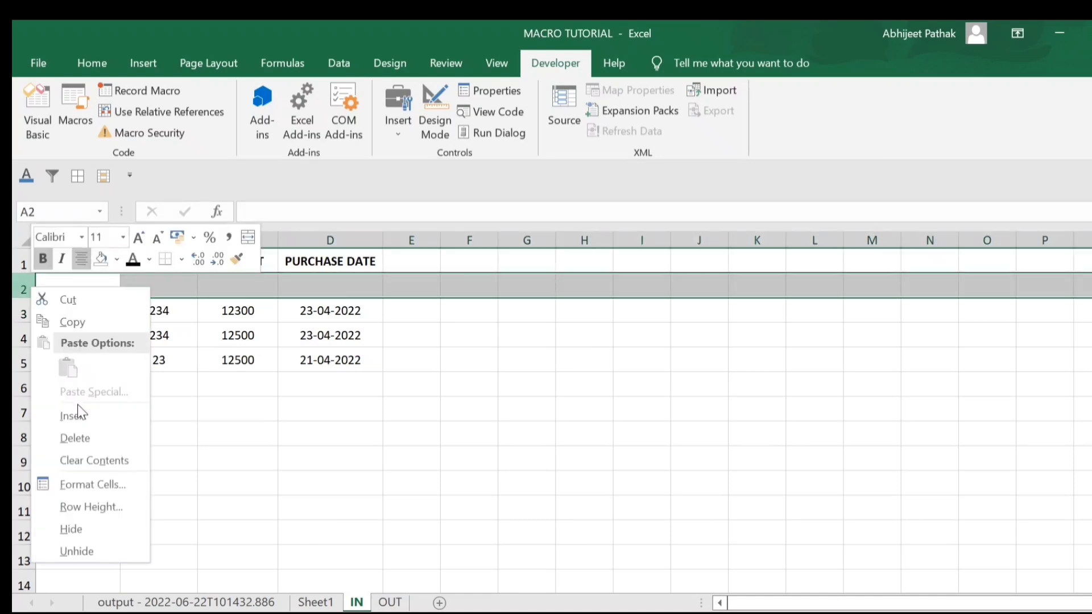
{"action": "key", "text": "Escape"}
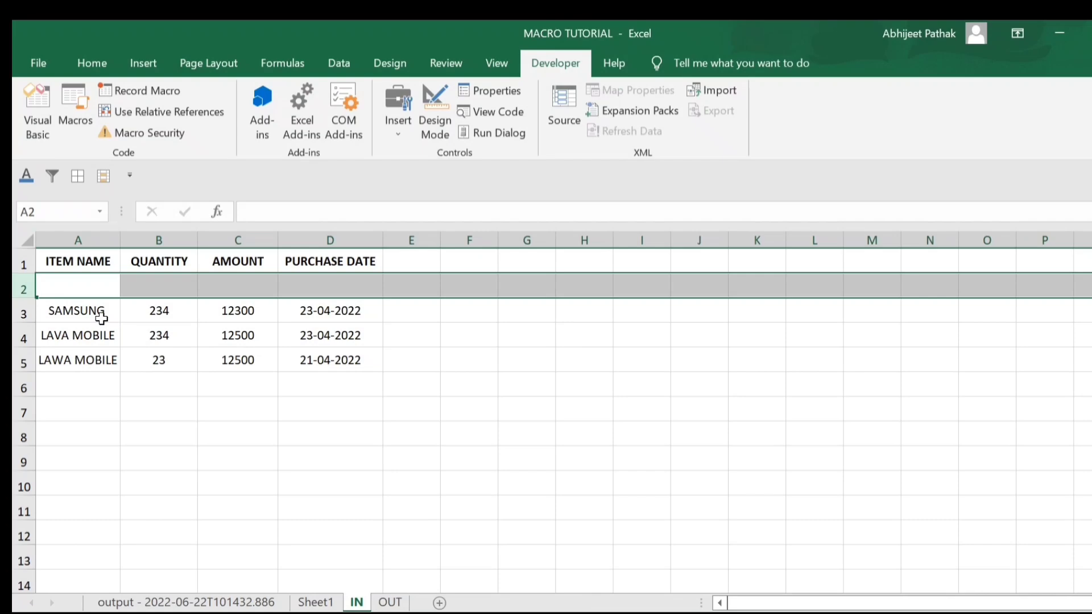
{"action": "left_click_drag", "start_coordinate": [91, 331], "coordinate": [273, 361]}
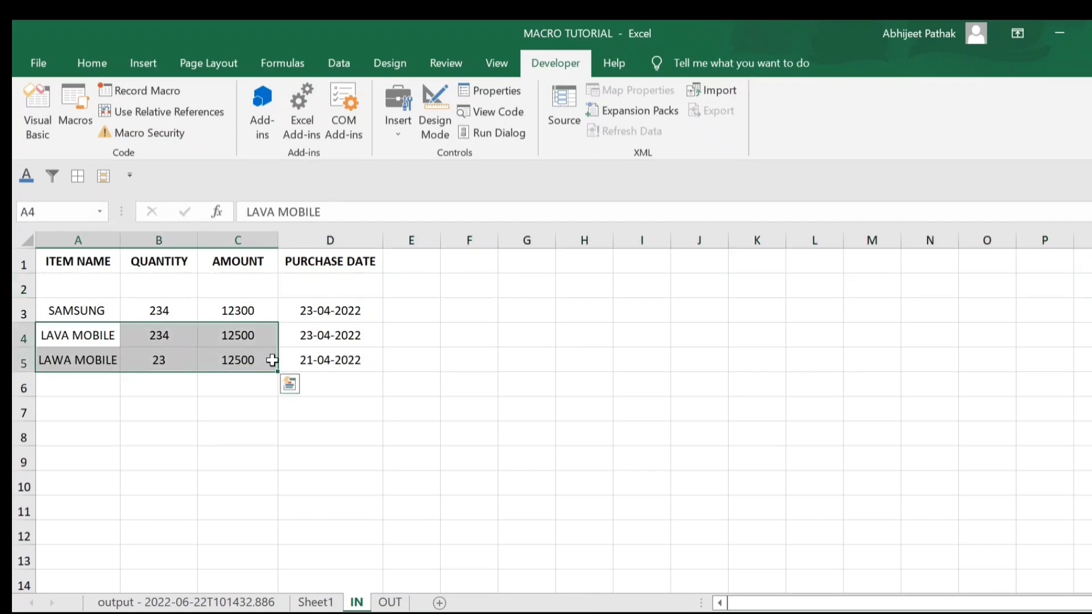
{"action": "key", "text": "ctrl+q"}
{"action": "key", "text": "Right"}
{"action": "key", "text": "Escape"}
{"action": "key", "text": "shift+Right"}
{"action": "key", "text": "Delete"}
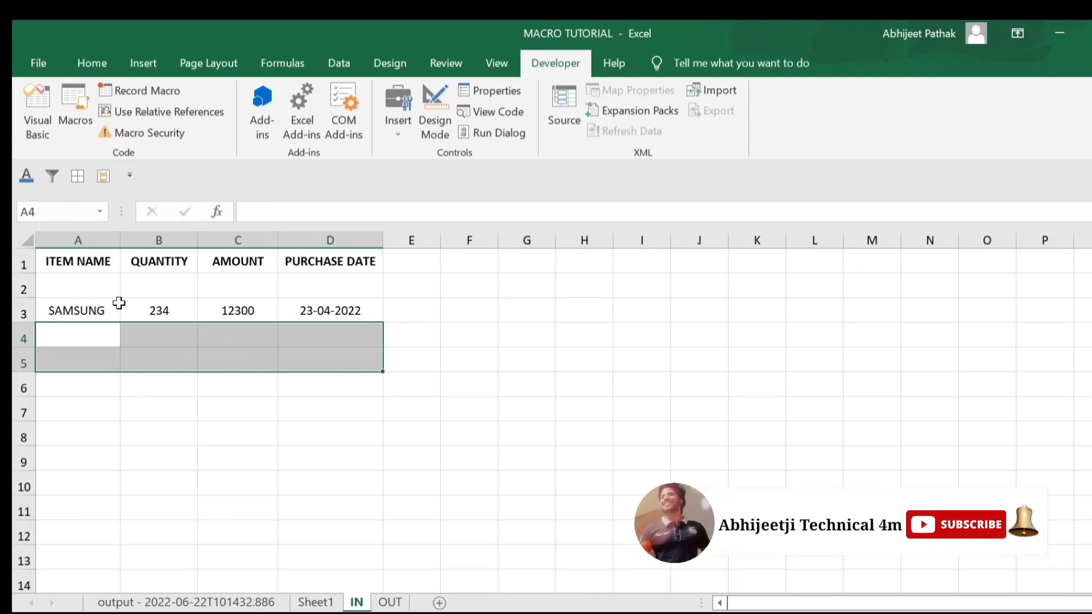
Delete the SAMSUNG test row and go back to Sheet1's form.
{"action": "left_click_drag", "start_coordinate": [111, 312], "coordinate": [313, 312]}
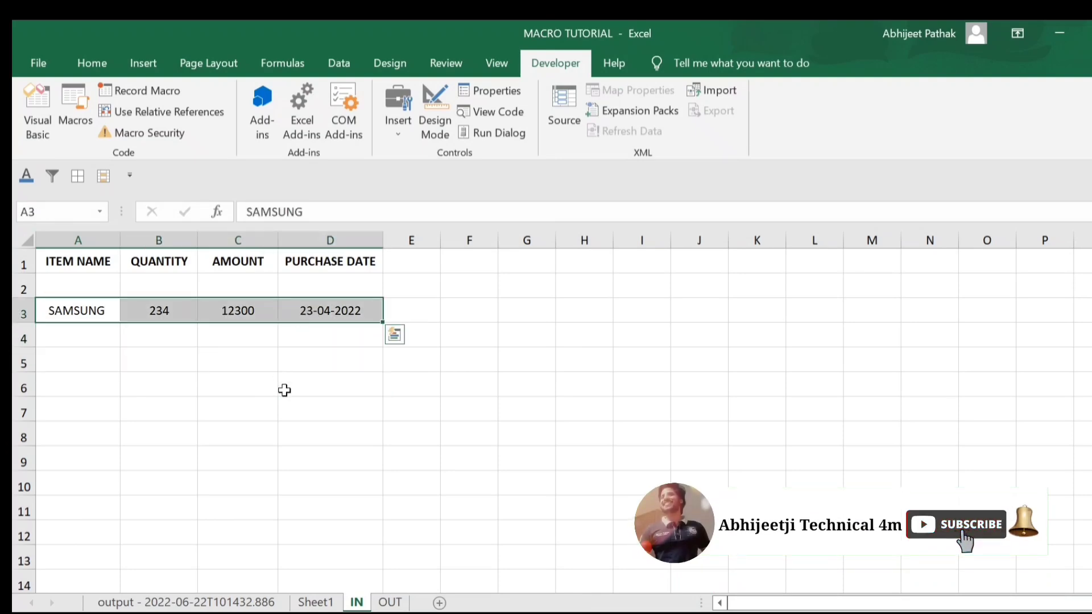
{"action": "key", "text": "Delete"}
{"action": "left_click", "coordinate": [75, 296]}
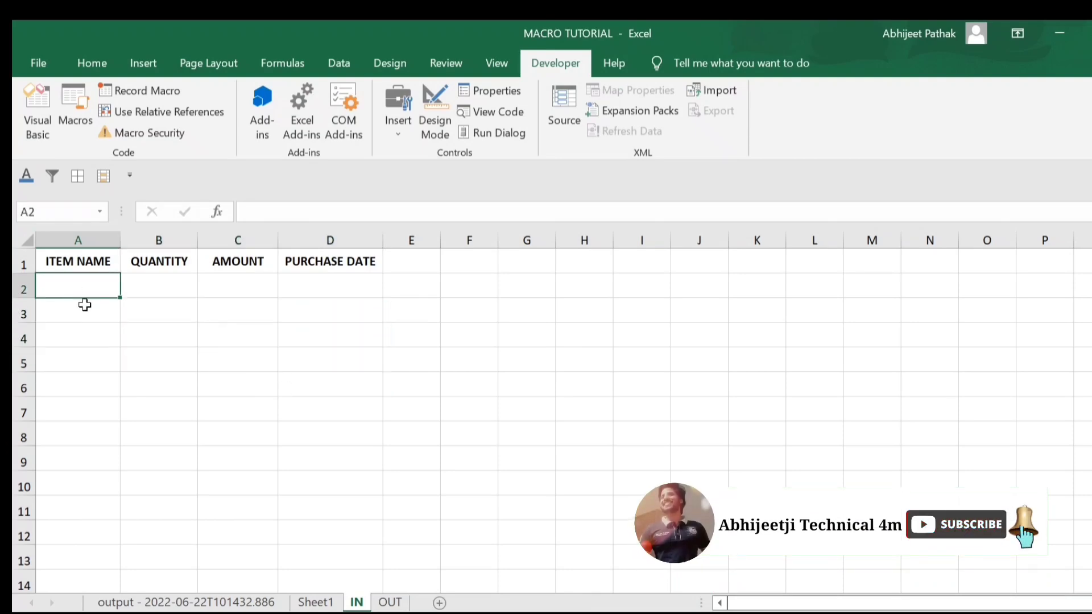
{"action": "left_click", "coordinate": [315, 602]}
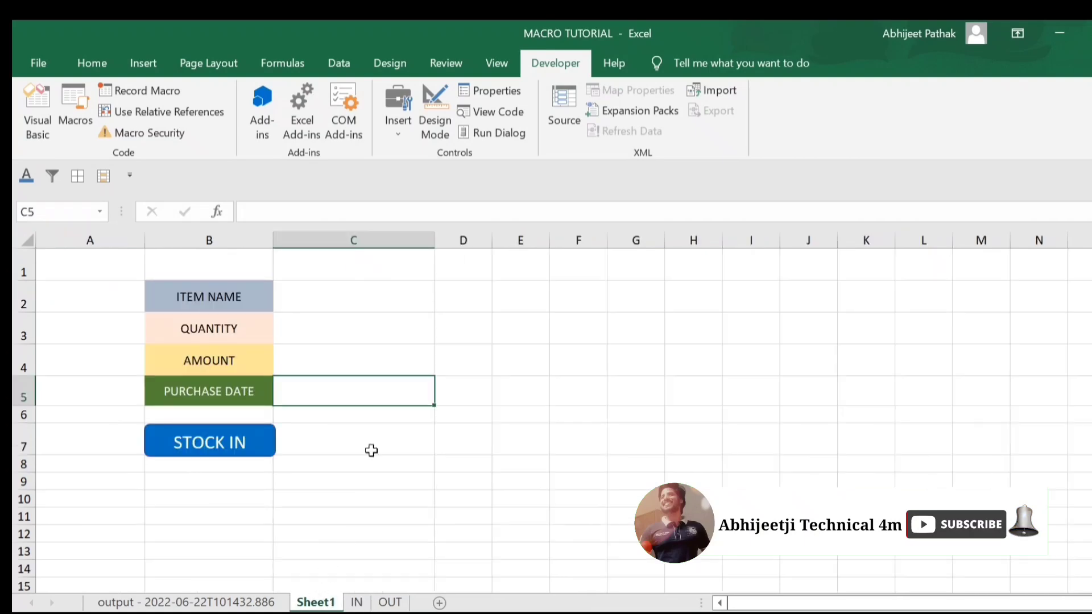
Type LAVA MOBILE, 234, 12300 and 12-04-2022 into form cells C2 to C5.
{"action": "left_click", "coordinate": [357, 603]}
{"action": "left_click", "coordinate": [315, 603]}
{"action": "left_click", "coordinate": [342, 293]}
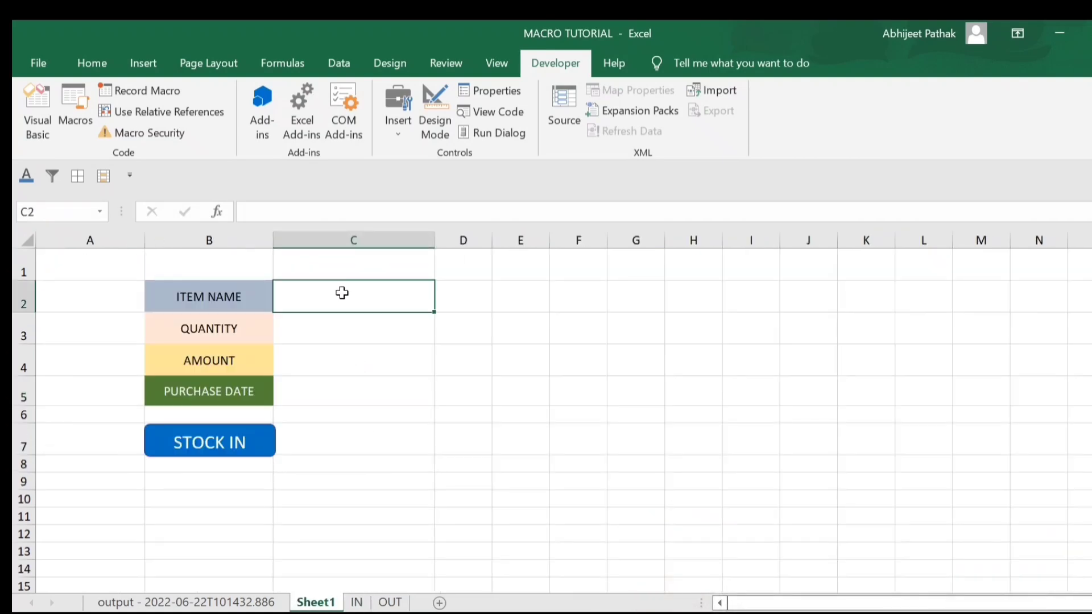
{"action": "type", "text": "LAVA MOBI"}
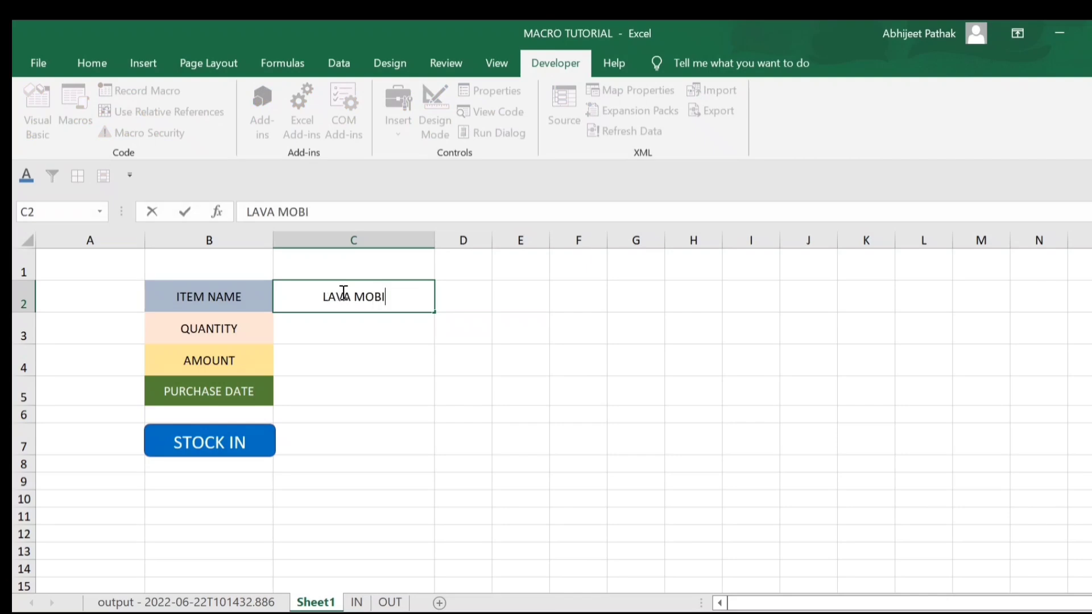
{"action": "type", "text": "LE"}
{"action": "key", "text": "Return"}
{"action": "type", "text": "23"}
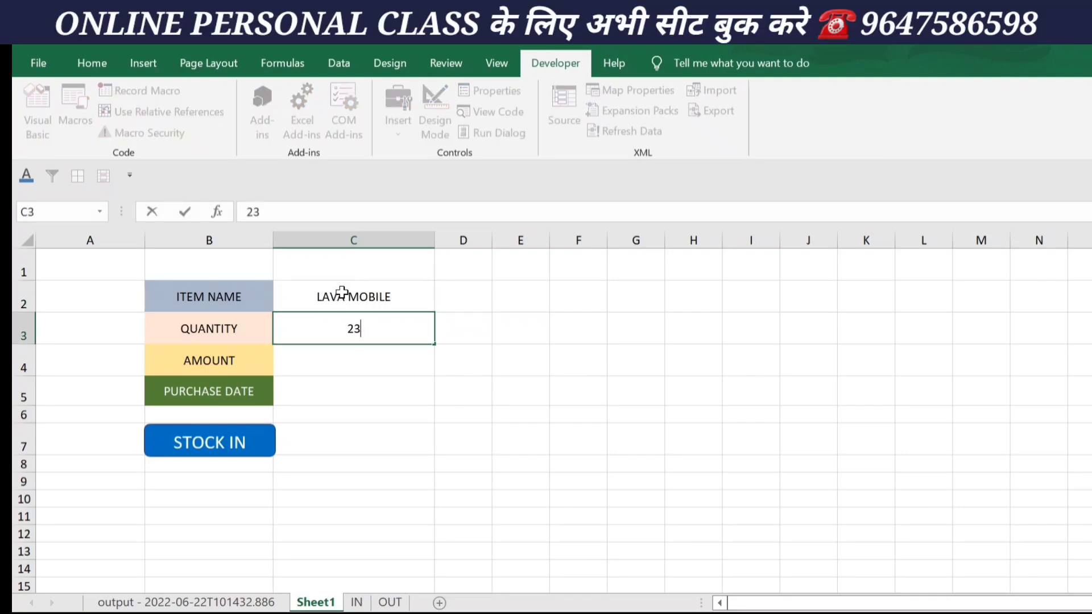
{"action": "type", "text": "4"}
{"action": "key", "text": "Return"}
{"action": "type", "text": "12"}
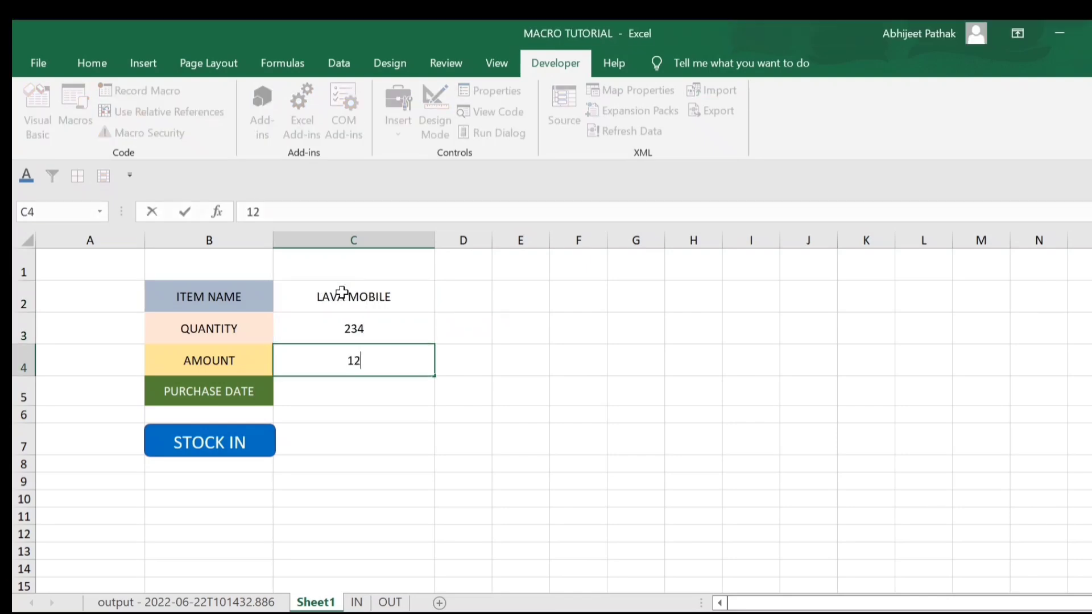
{"action": "type", "text": "300"}
{"action": "key", "text": "Return"}
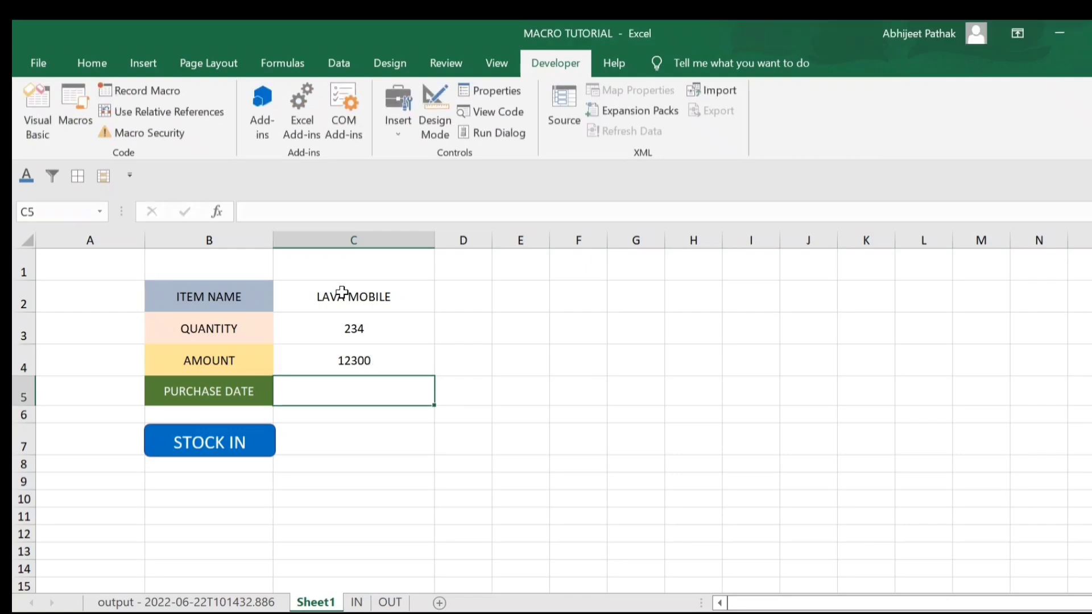
{"action": "type", "text": "12-"}
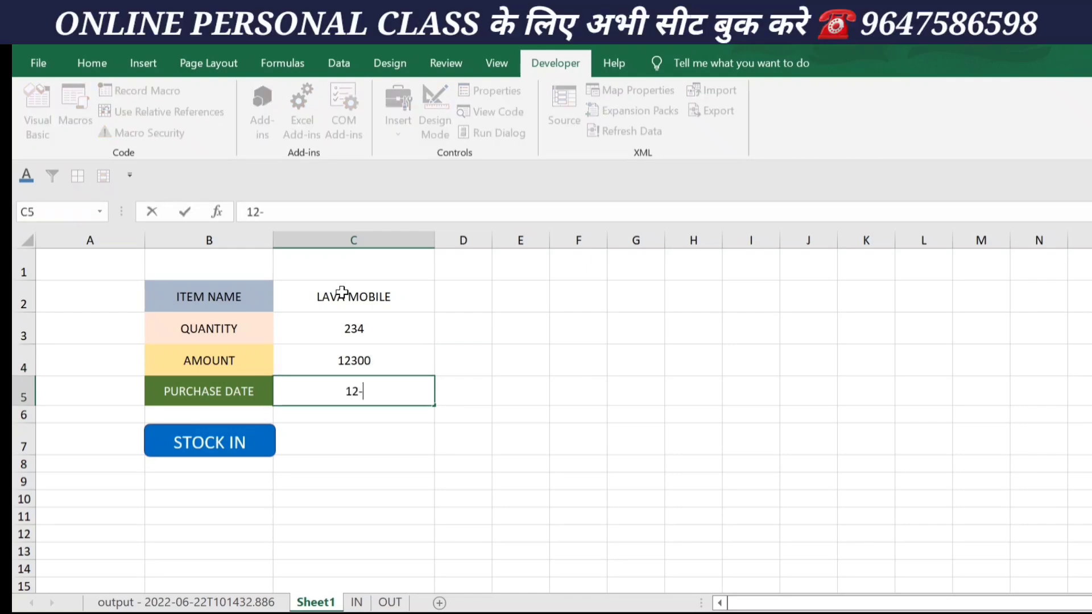
{"action": "type", "text": "04-2022"}
{"action": "left_click", "coordinate": [517, 393]}
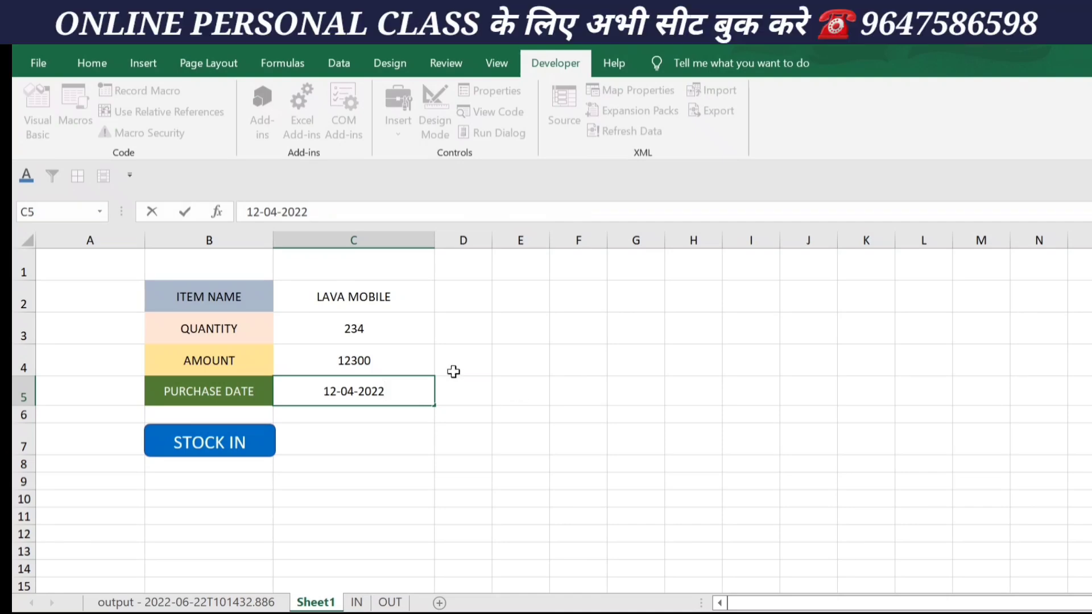
Copy C2:C5 and paste it transposed into IN row 2, then insert a blank row 3.
{"action": "left_click_drag", "start_coordinate": [403, 307], "coordinate": [414, 390]}
{"action": "key", "text": "ctrl+c"}
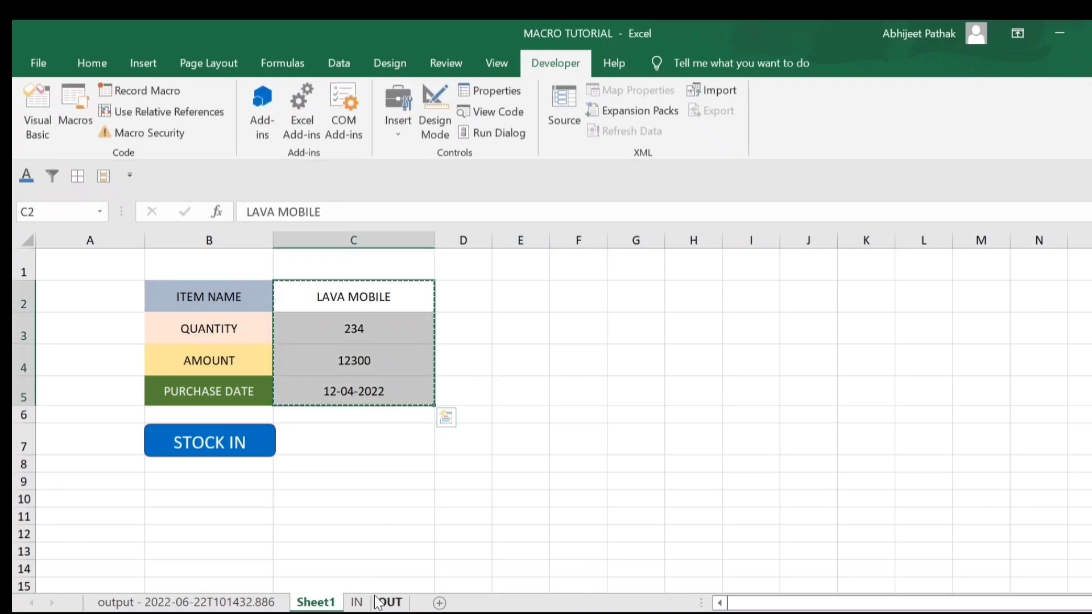
{"action": "left_click", "coordinate": [356, 602]}
{"action": "right_click", "coordinate": [98, 288]}
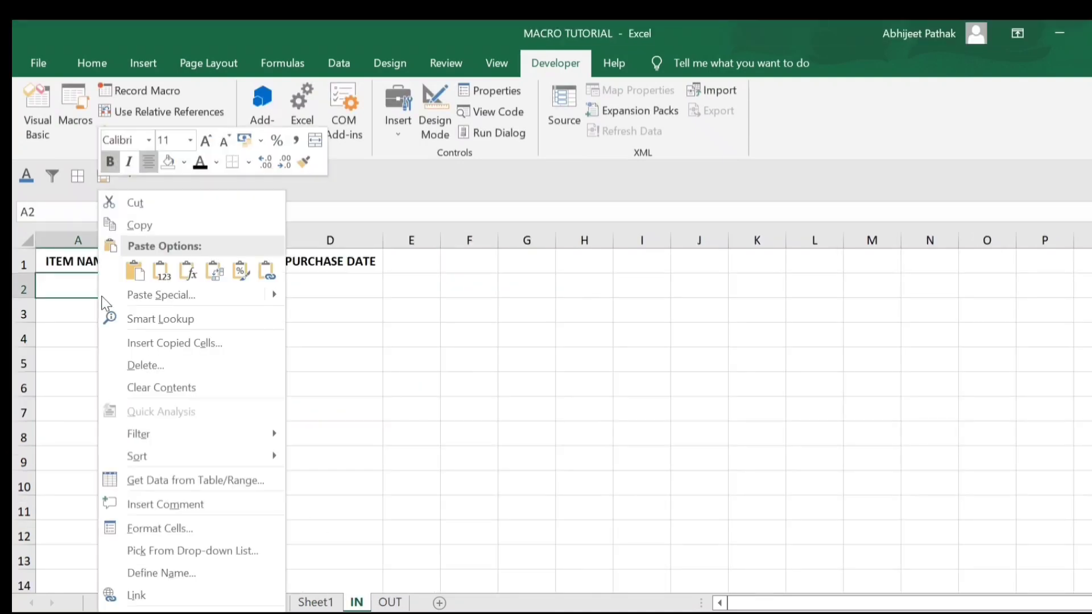
{"action": "left_click", "coordinate": [210, 272]}
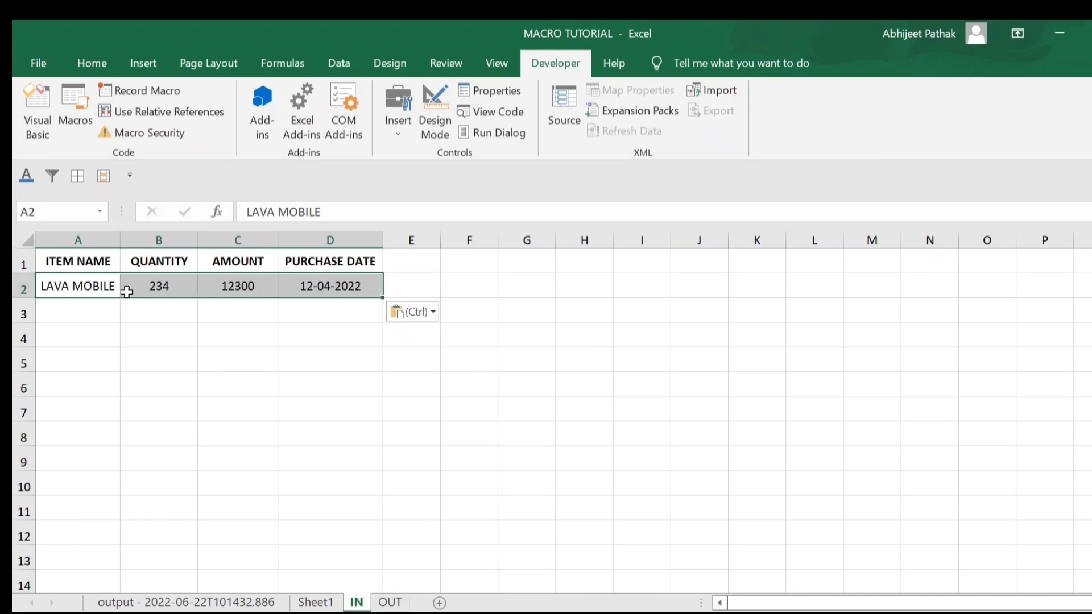
{"action": "left_click", "coordinate": [80, 286]}
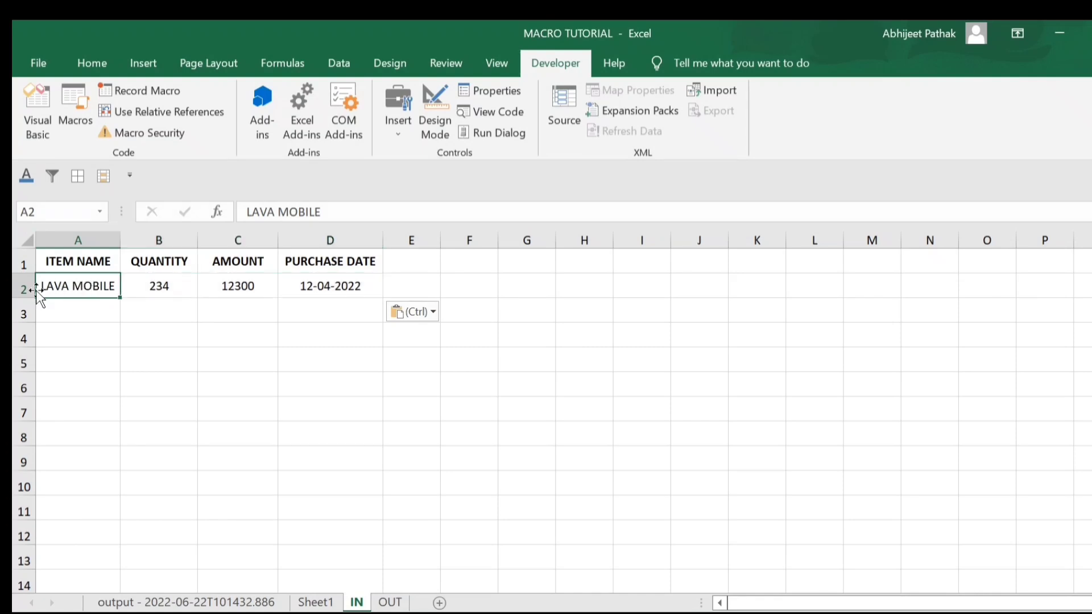
{"action": "right_click", "coordinate": [25, 310]}
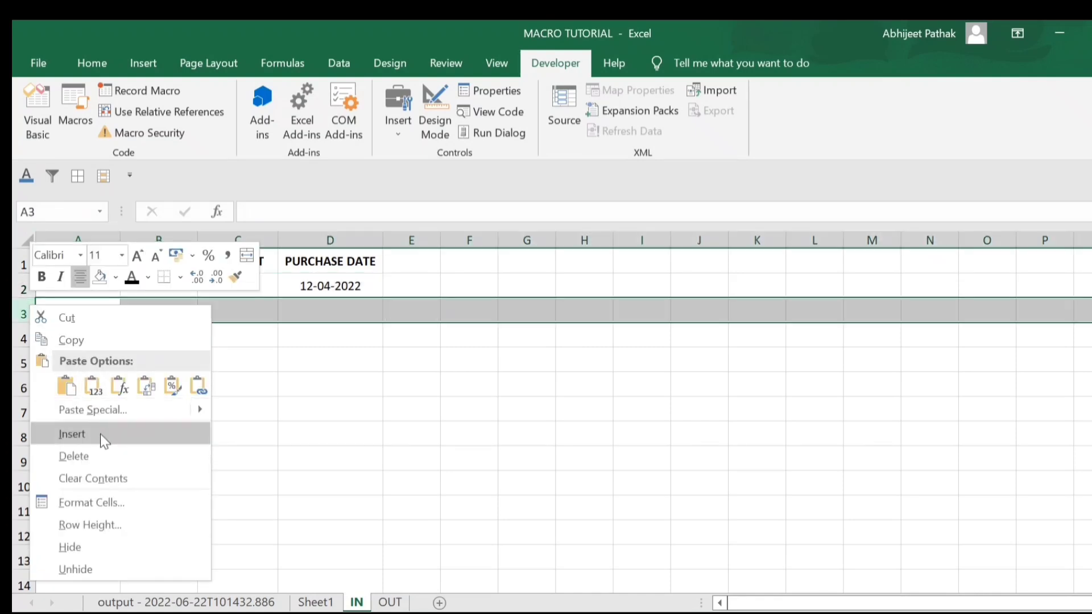
{"action": "left_click", "coordinate": [100, 434]}
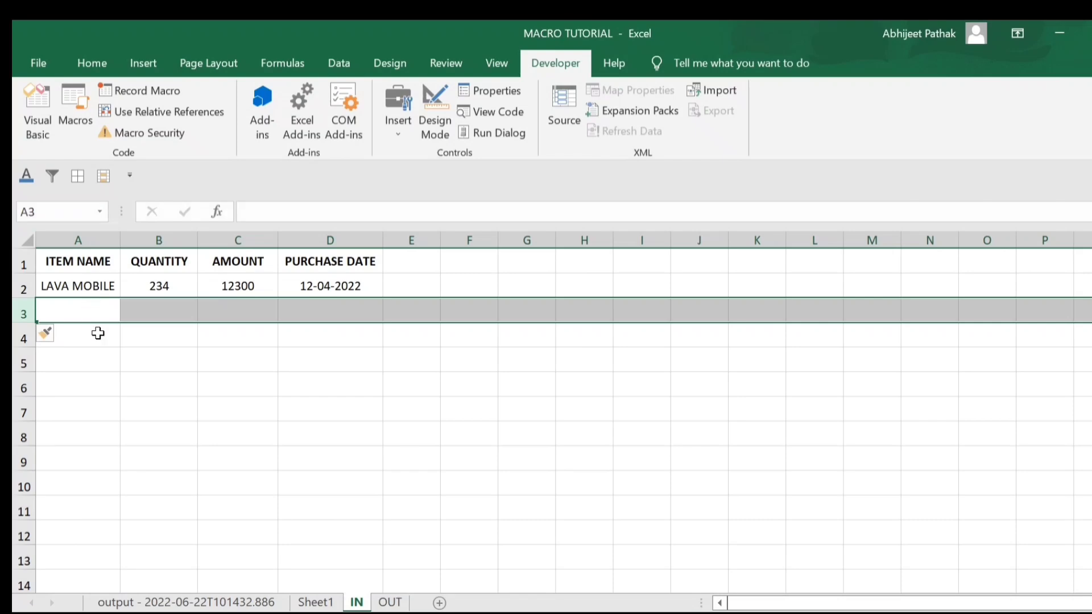
Insert a blank row 2 above the LAVA MOBILE entry on the IN sheet, then return to Sheet1.
{"action": "left_click", "coordinate": [315, 602]}
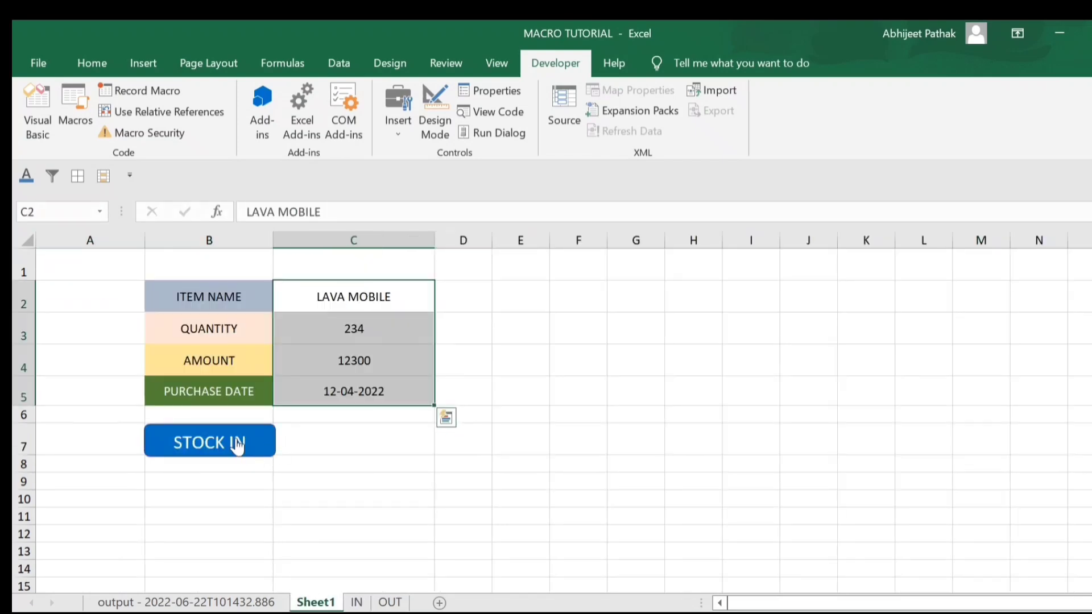
{"action": "left_click", "coordinate": [357, 602]}
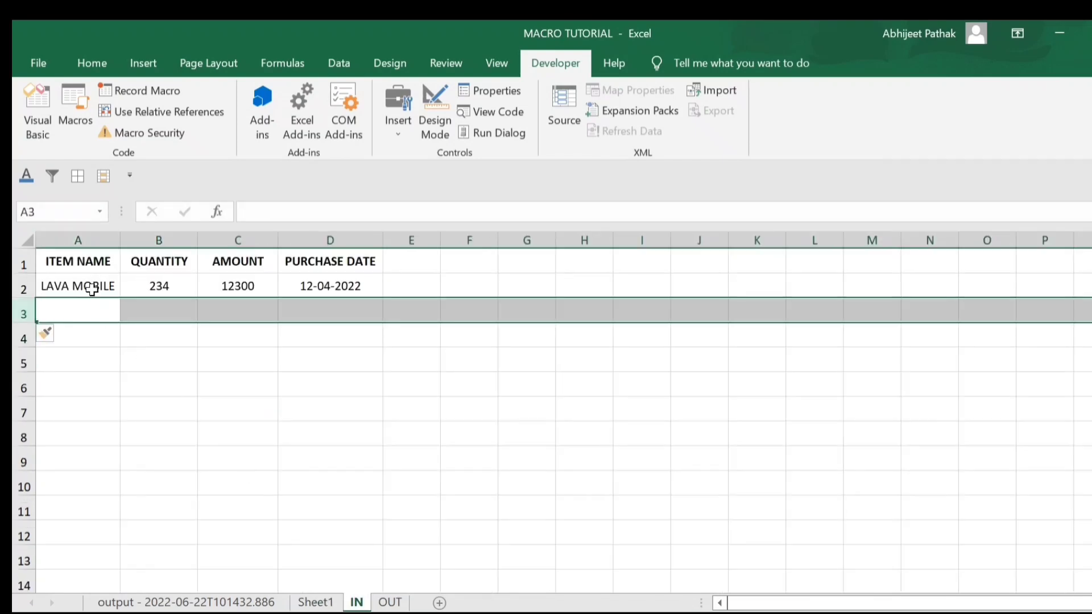
{"action": "left_click", "coordinate": [92, 289]}
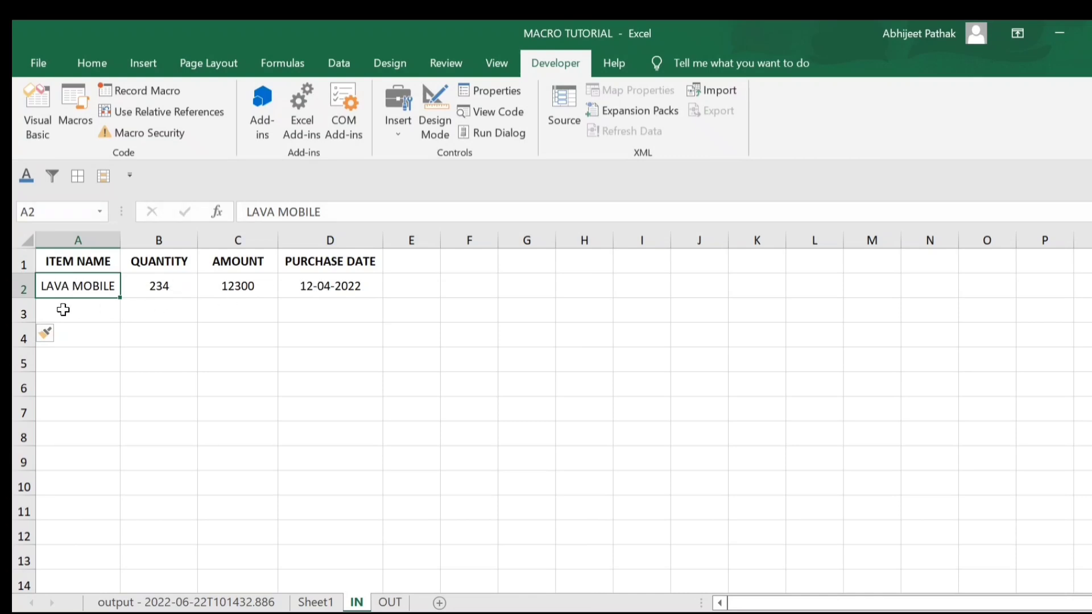
{"action": "left_click", "coordinate": [315, 602]}
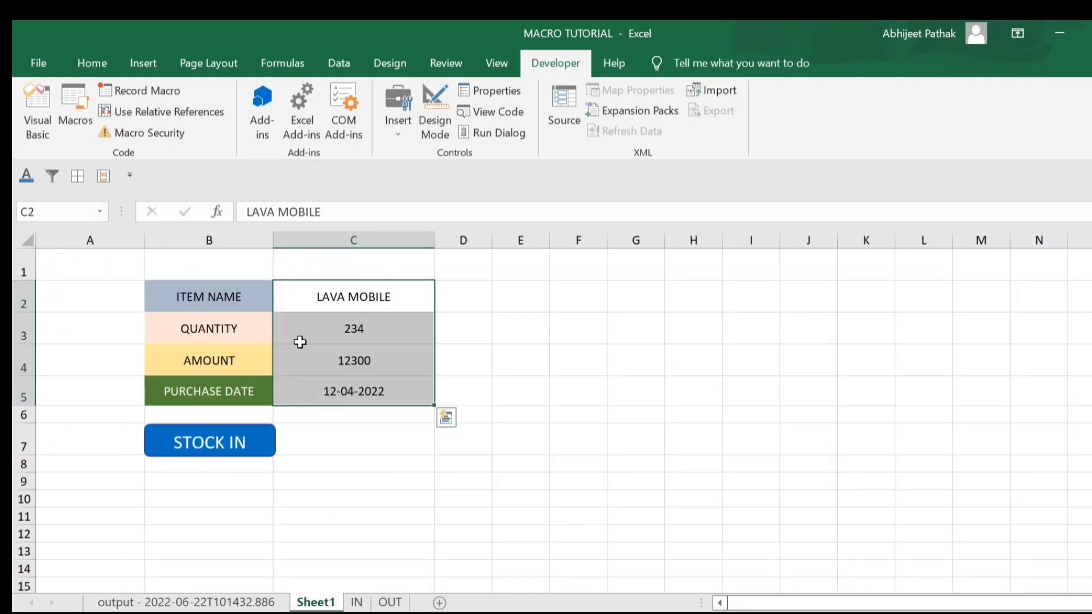
{"action": "left_click", "coordinate": [358, 604]}
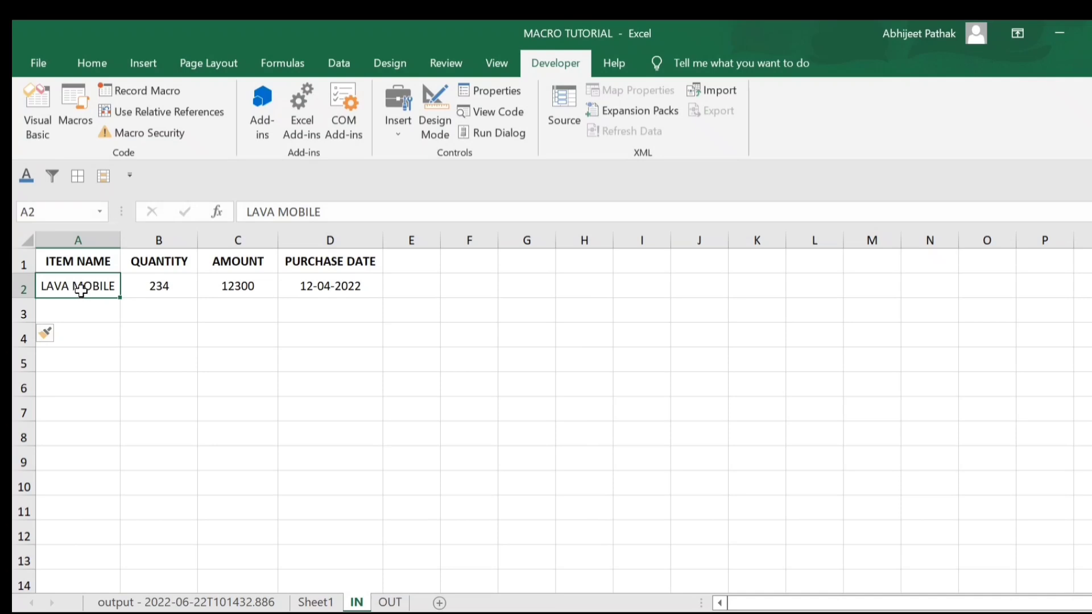
{"action": "left_click_drag", "start_coordinate": [81, 290], "coordinate": [303, 290]}
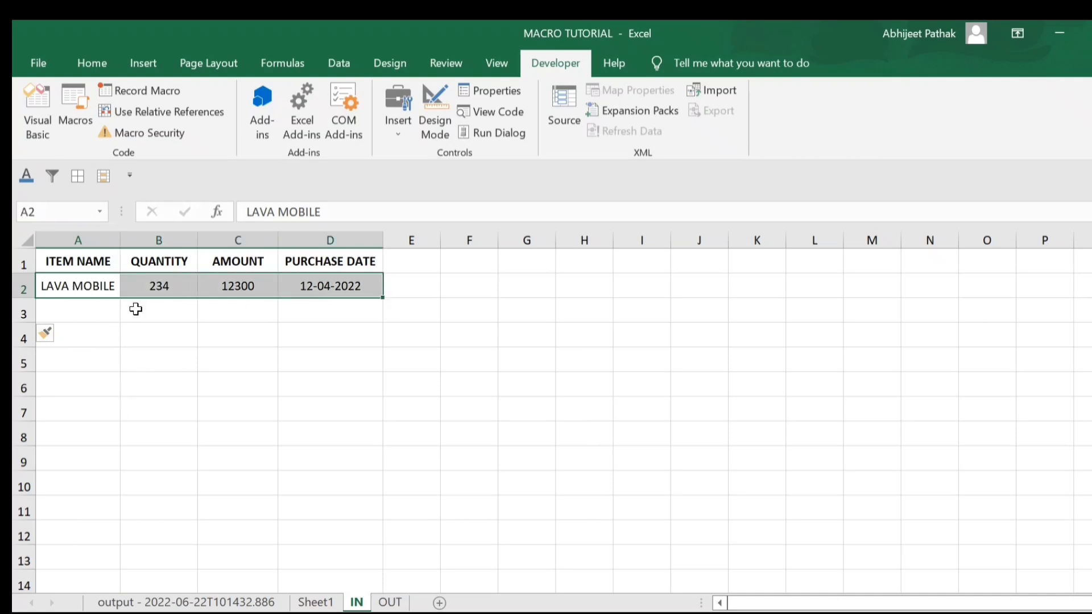
{"action": "left_click", "coordinate": [313, 603]}
{"action": "right_click", "coordinate": [25, 287]}
{"action": "left_click", "coordinate": [67, 421]}
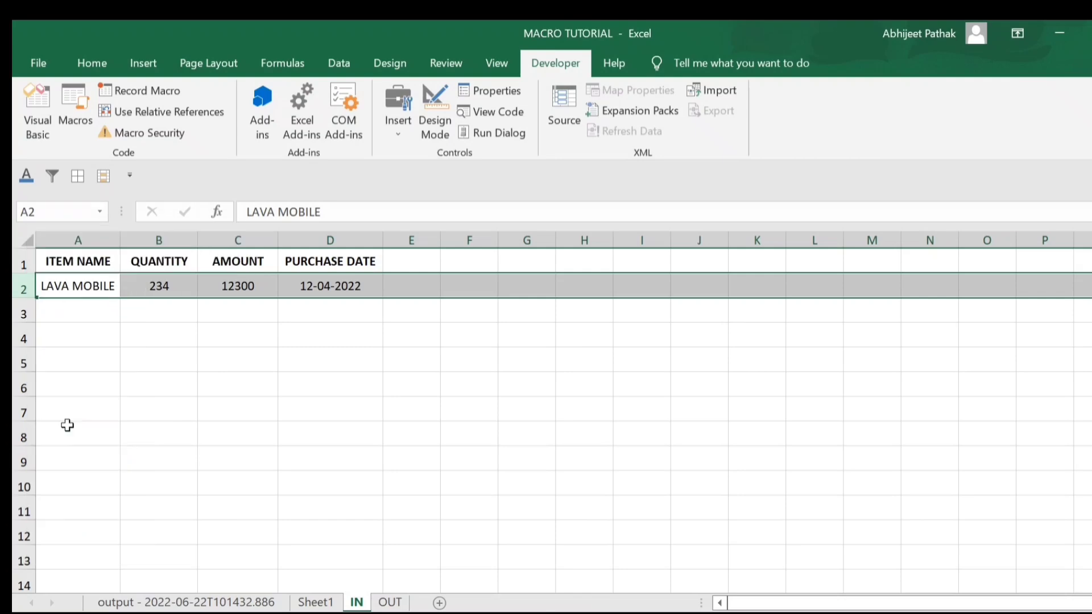
{"action": "left_click", "coordinate": [152, 385]}
{"action": "left_click", "coordinate": [316, 602]}
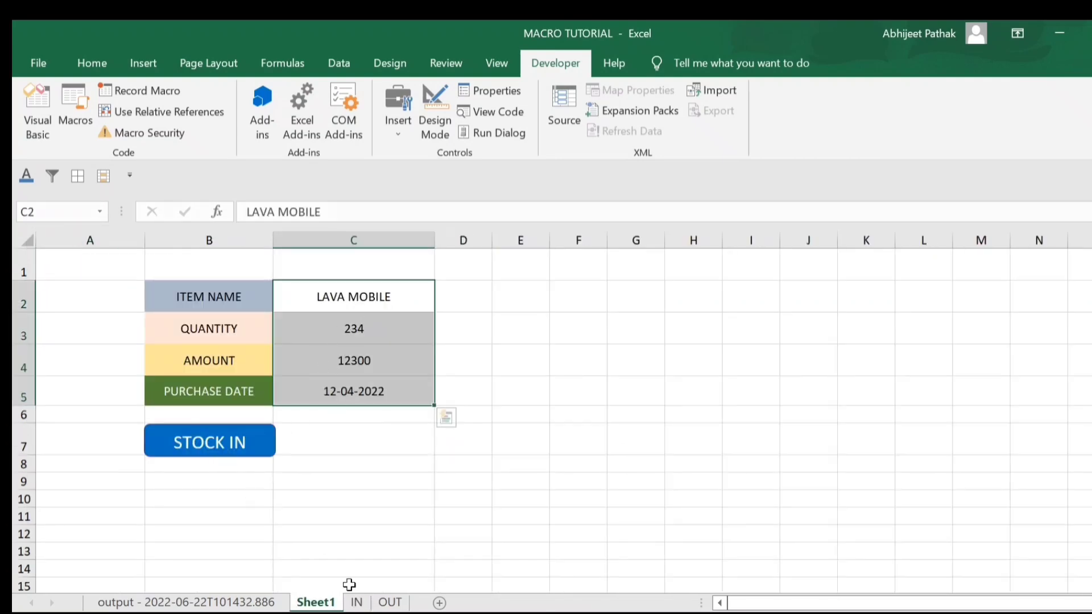
Delete the LAVA MOBILE test row A3:D3 from the IN sheet and return to Sheet1.
{"action": "left_click", "coordinate": [356, 602]}
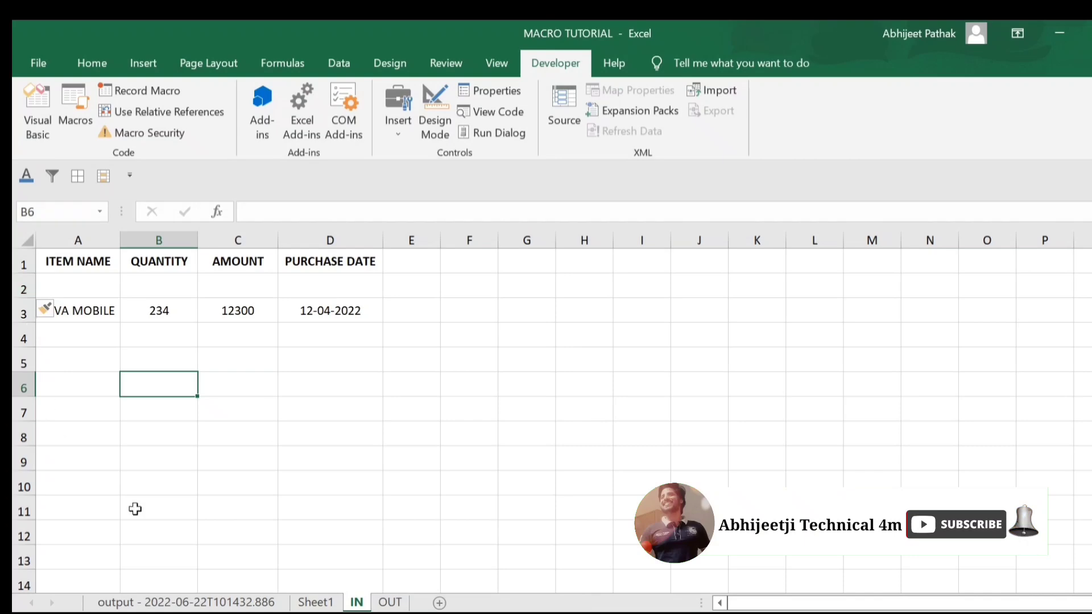
{"action": "left_click", "coordinate": [315, 603]}
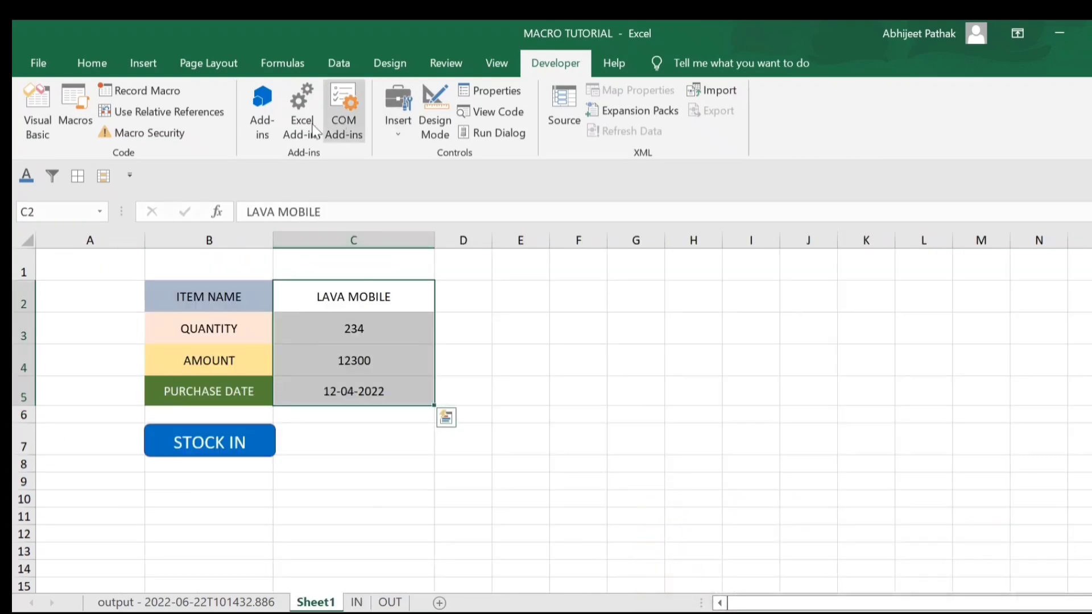
{"action": "left_click", "coordinate": [329, 297]}
{"action": "left_click", "coordinate": [358, 602]}
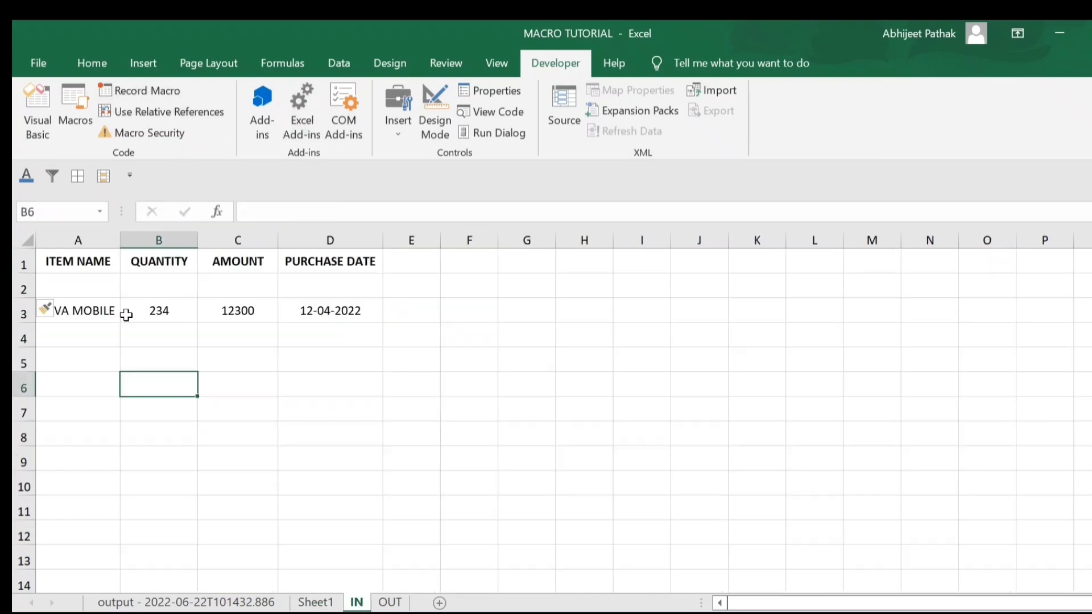
{"action": "left_click_drag", "start_coordinate": [100, 310], "coordinate": [310, 310]}
{"action": "key", "text": "Delete"}
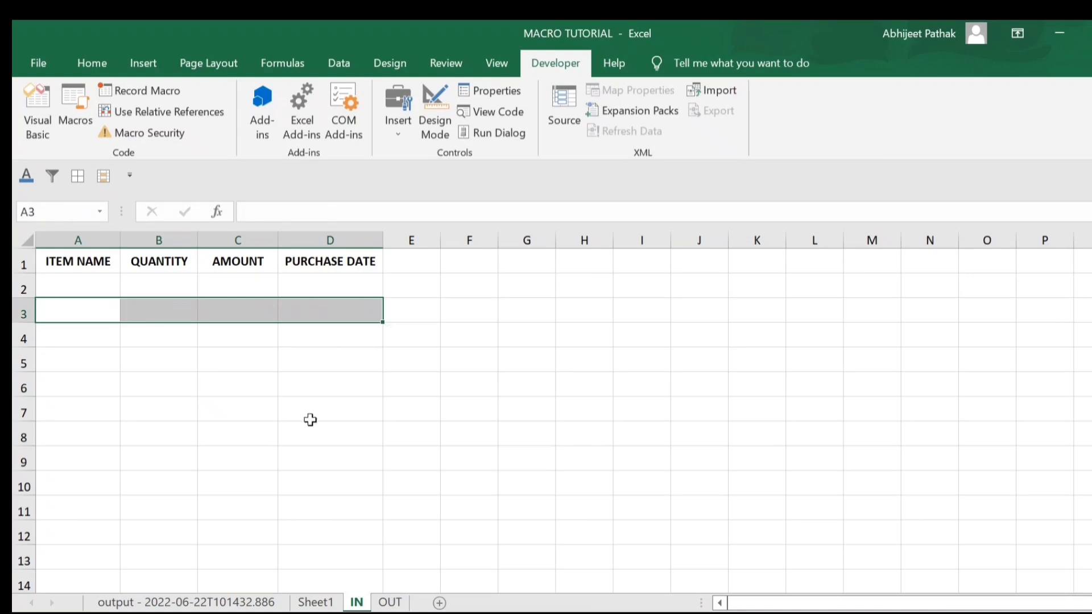
{"action": "left_click", "coordinate": [327, 458]}
{"action": "left_click", "coordinate": [334, 603]}
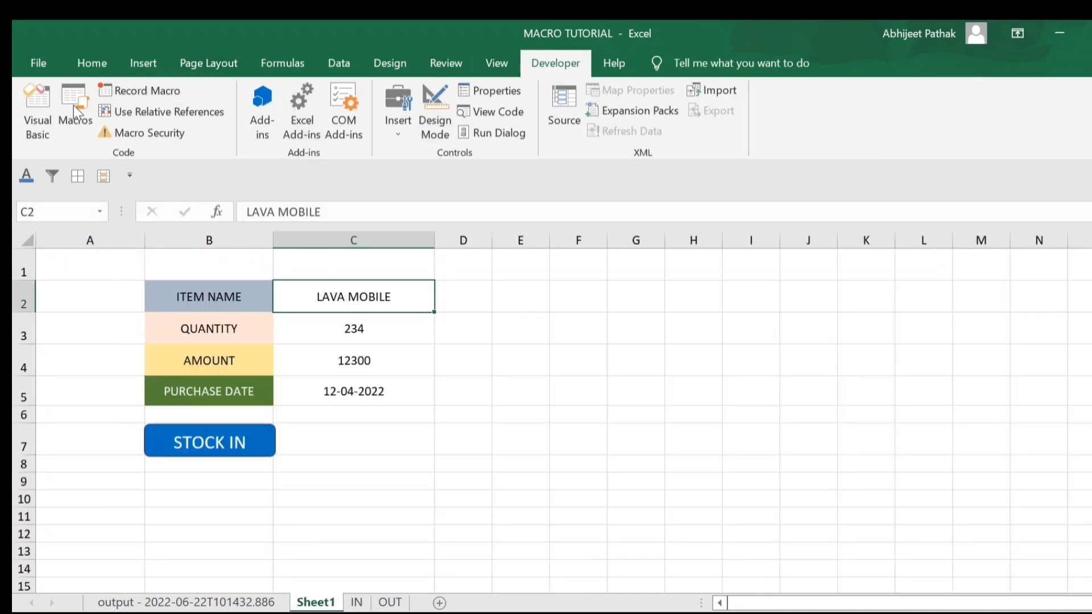
Start recording Macro12 and paste the form values C2:C5 transposed into row 2 of the IN sheet.
{"action": "left_click", "coordinate": [136, 91]}
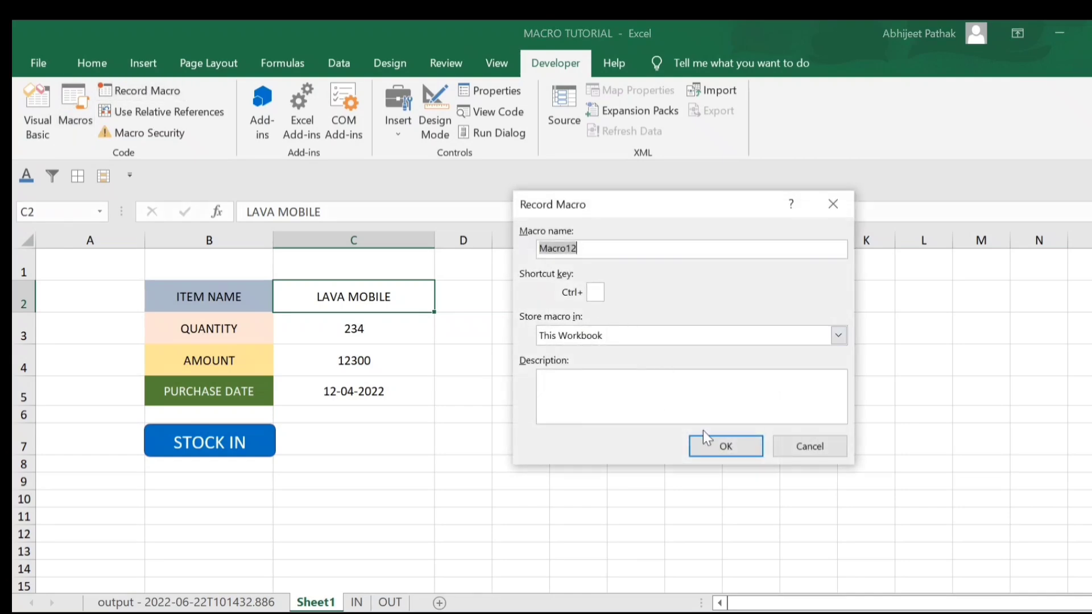
{"action": "left_click", "coordinate": [710, 445]}
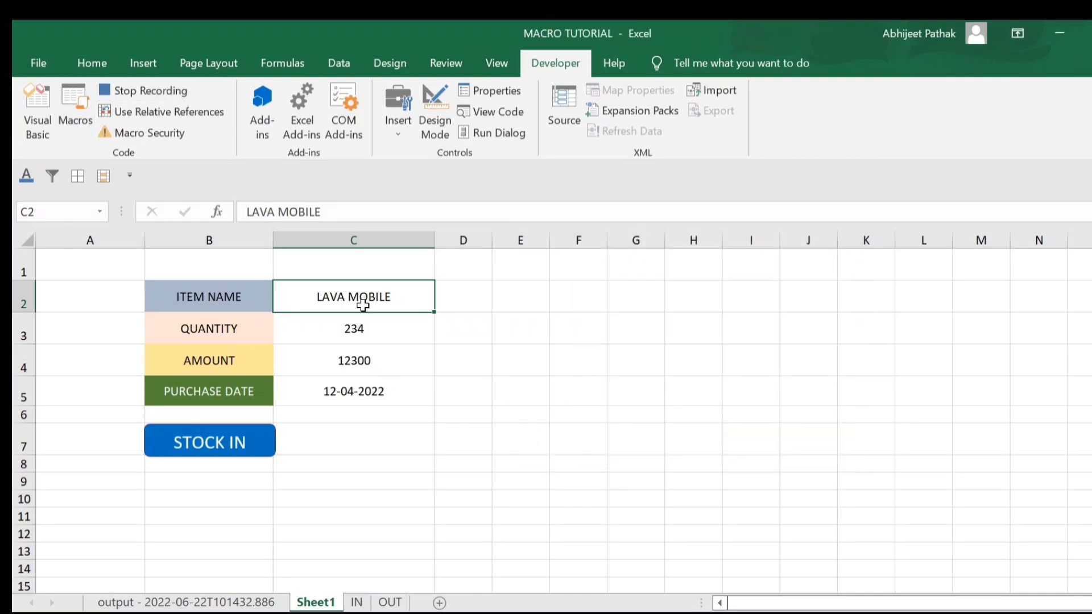
{"action": "left_click_drag", "start_coordinate": [360, 306], "coordinate": [372, 387]}
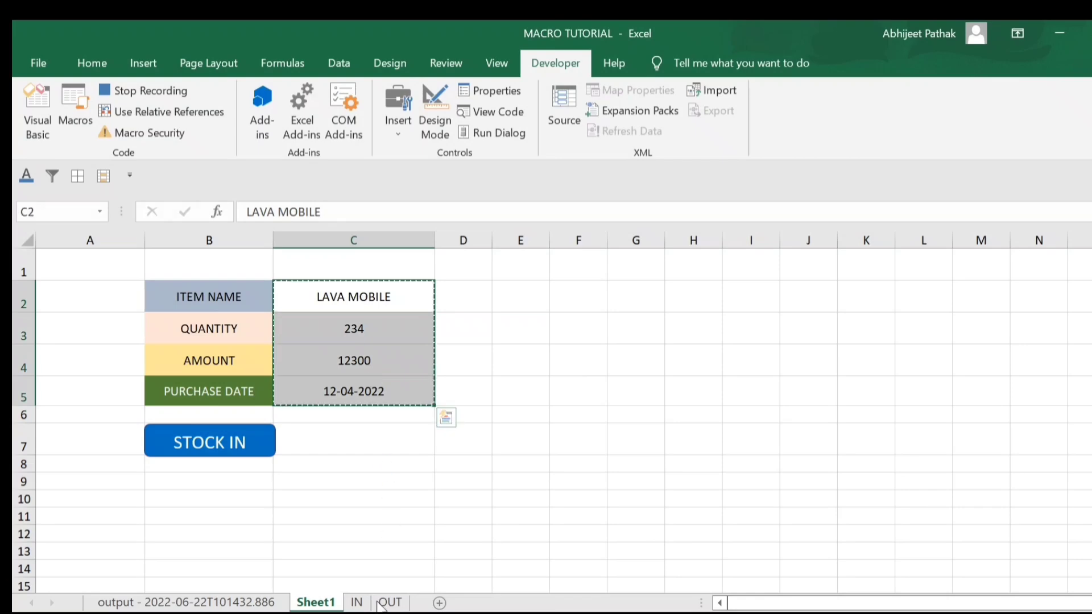
{"action": "key", "text": "ctrl+c"}
{"action": "left_click", "coordinate": [356, 603]}
{"action": "right_click", "coordinate": [109, 292]}
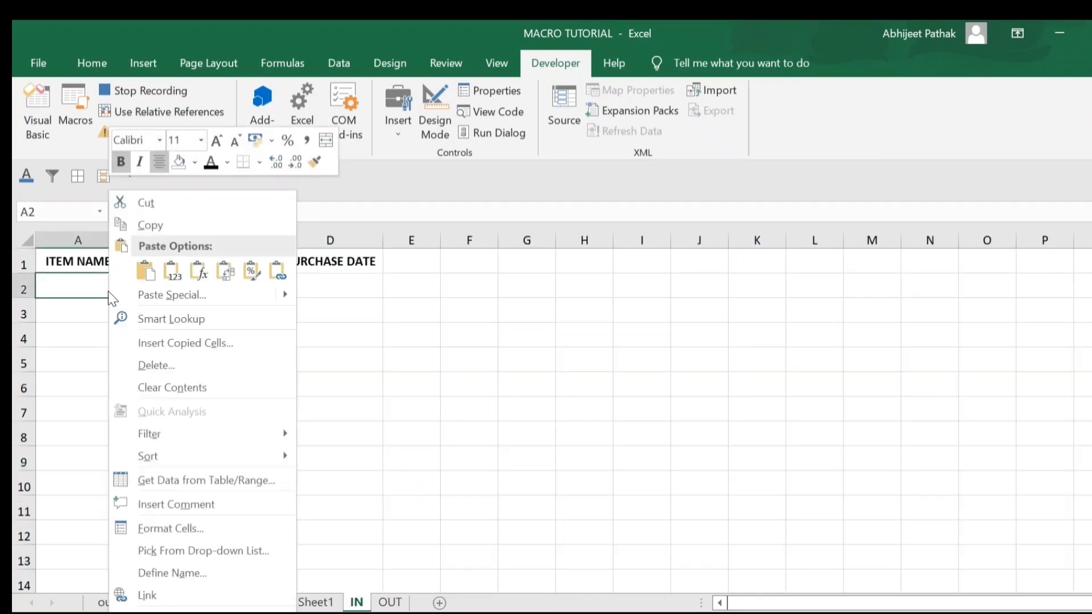
{"action": "left_click", "coordinate": [232, 271]}
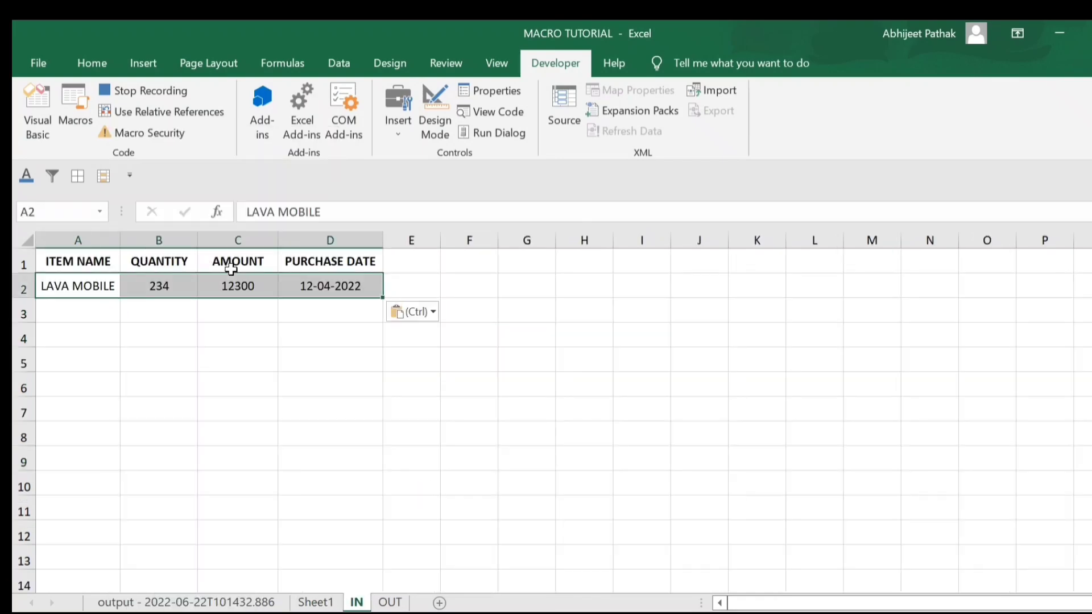
{"action": "left_click", "coordinate": [171, 286]}
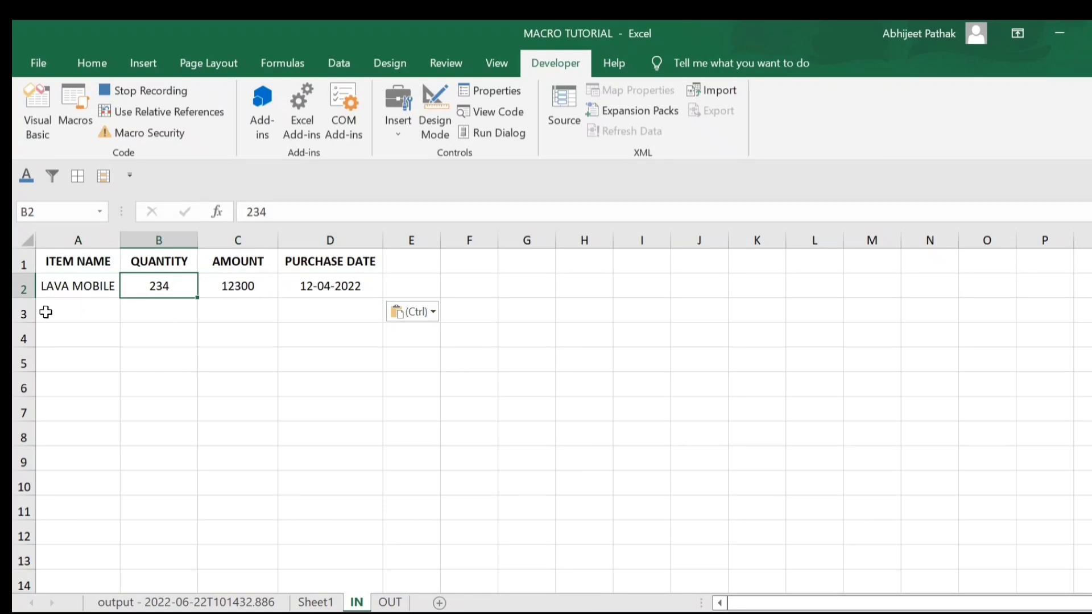
Insert a blank row 3 on IN, clear the form's C2:C5 on Sheet1, and stop recording.
{"action": "left_click", "coordinate": [23, 314]}
{"action": "right_click", "coordinate": [24, 314]}
{"action": "left_click", "coordinate": [88, 436]}
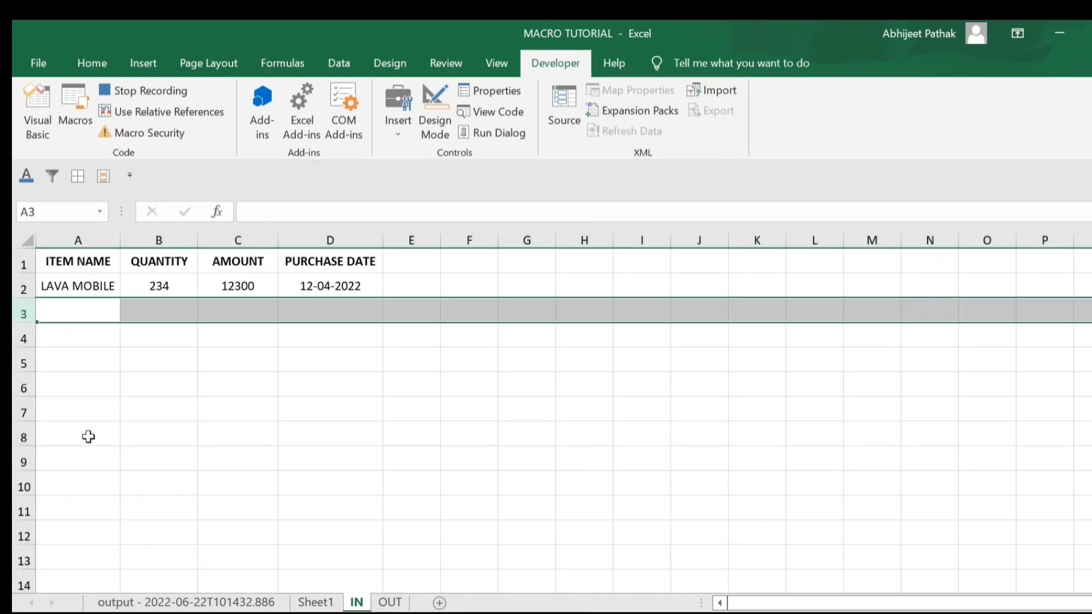
{"action": "left_click", "coordinate": [158, 314]}
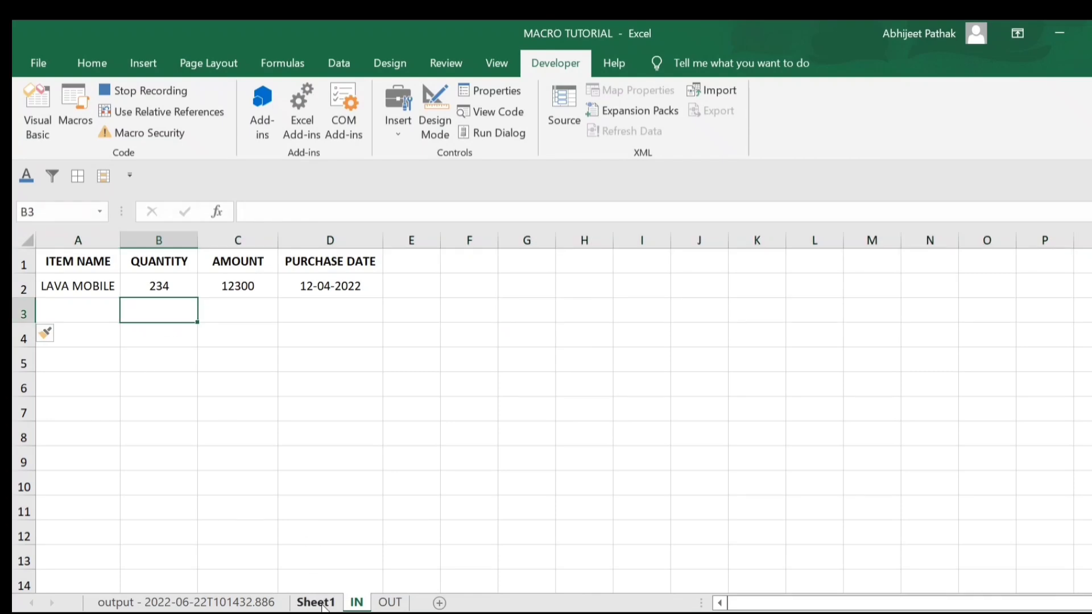
{"action": "left_click", "coordinate": [321, 603]}
{"action": "left_click_drag", "start_coordinate": [379, 391], "coordinate": [379, 392]}
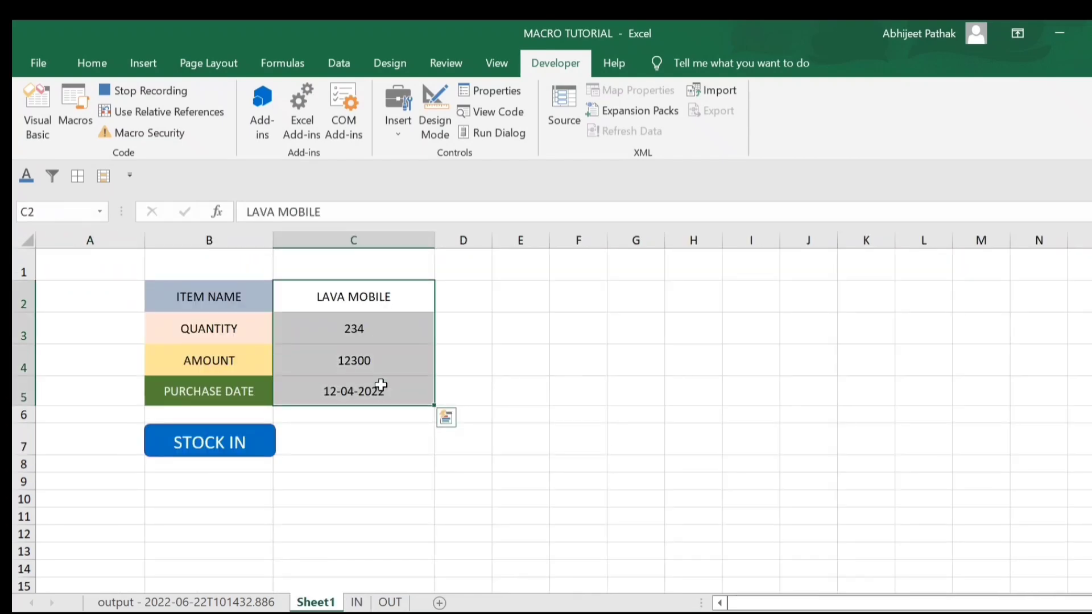
{"action": "key", "text": "Delete"}
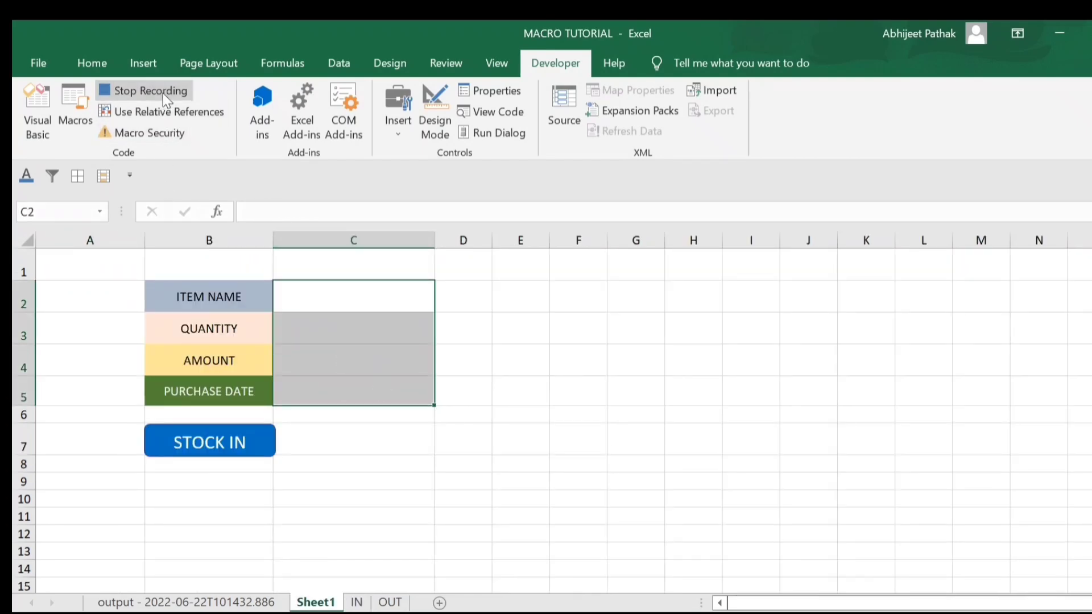
{"action": "left_click", "coordinate": [162, 93]}
Assign Macro12 to the STOCK IN shape on Sheet1.
{"action": "right_click", "coordinate": [221, 447]}
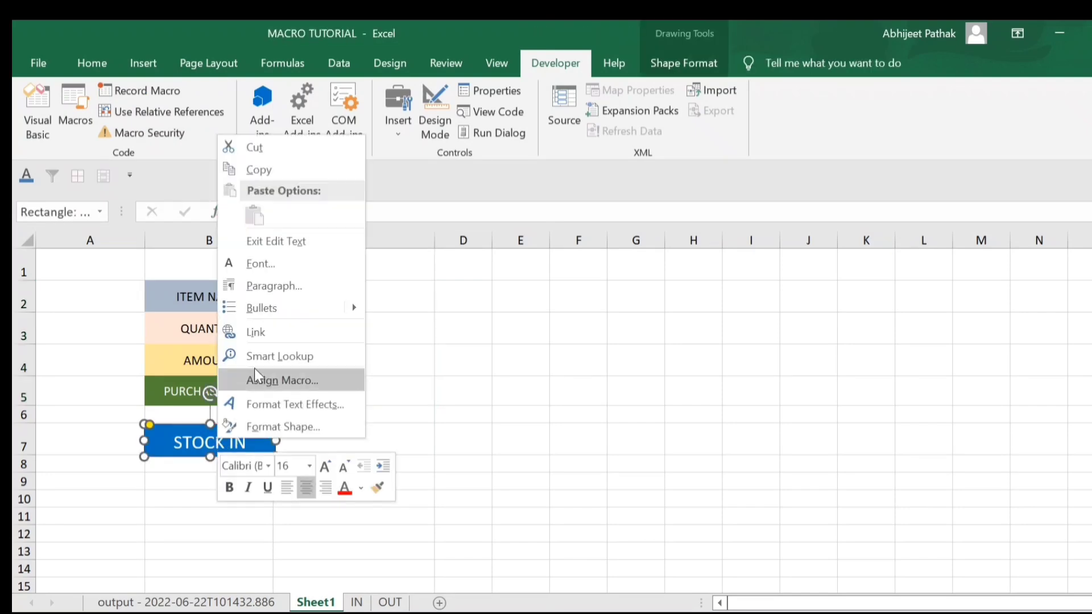
{"action": "left_click", "coordinate": [282, 381]}
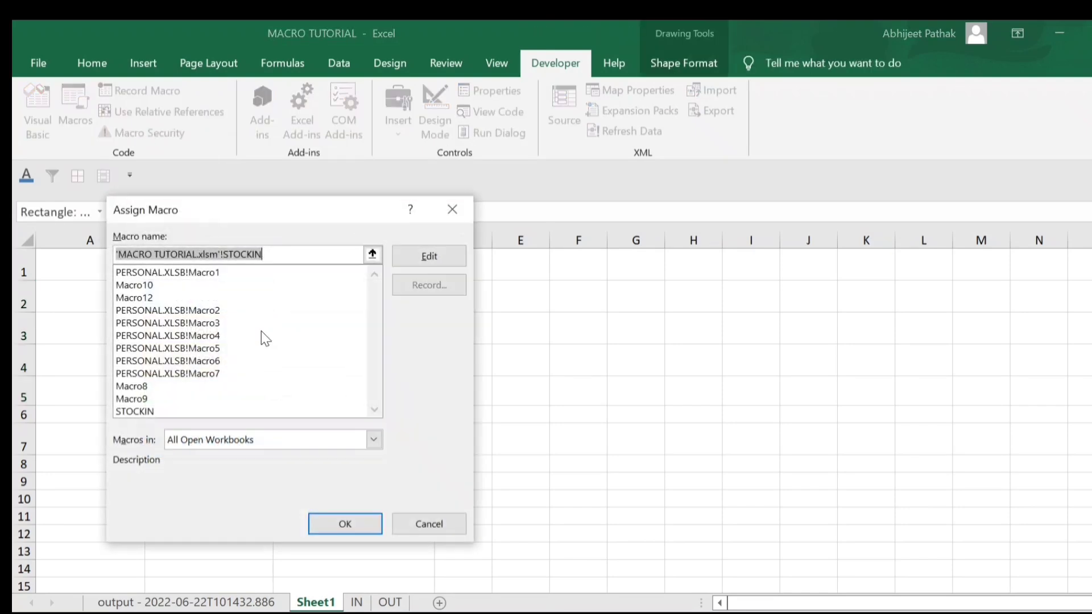
{"action": "left_click", "coordinate": [149, 300]}
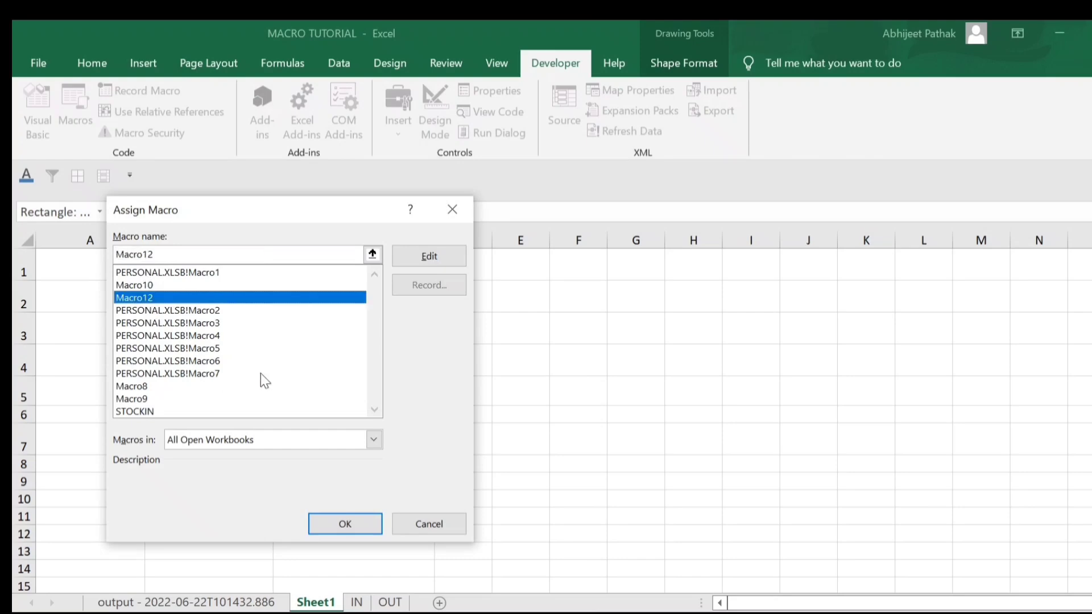
{"action": "left_click", "coordinate": [360, 527]}
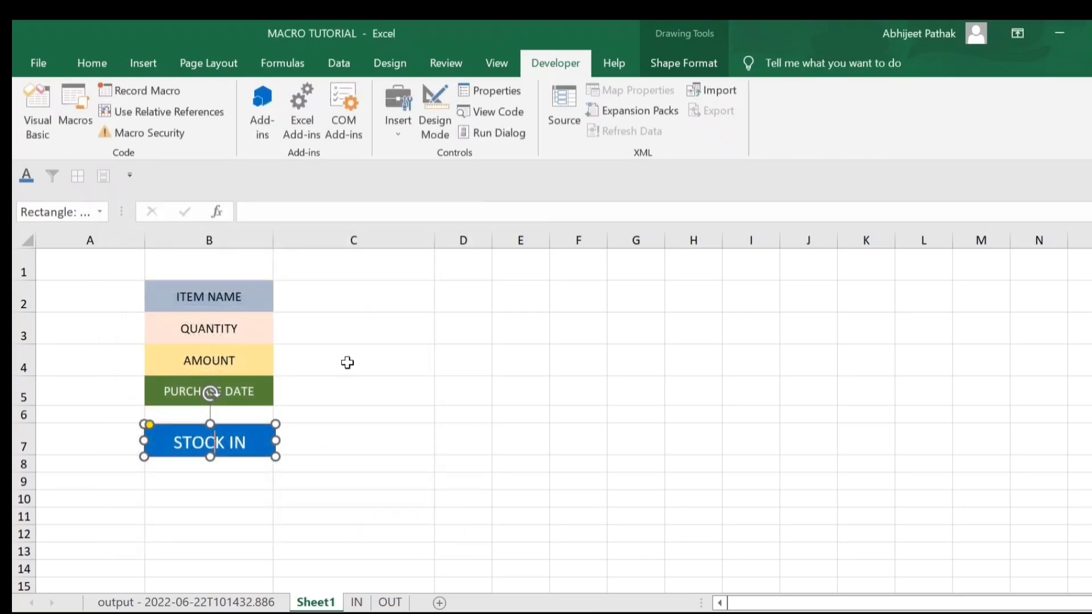
{"action": "left_click", "coordinate": [355, 372]}
{"action": "left_click", "coordinate": [328, 299]}
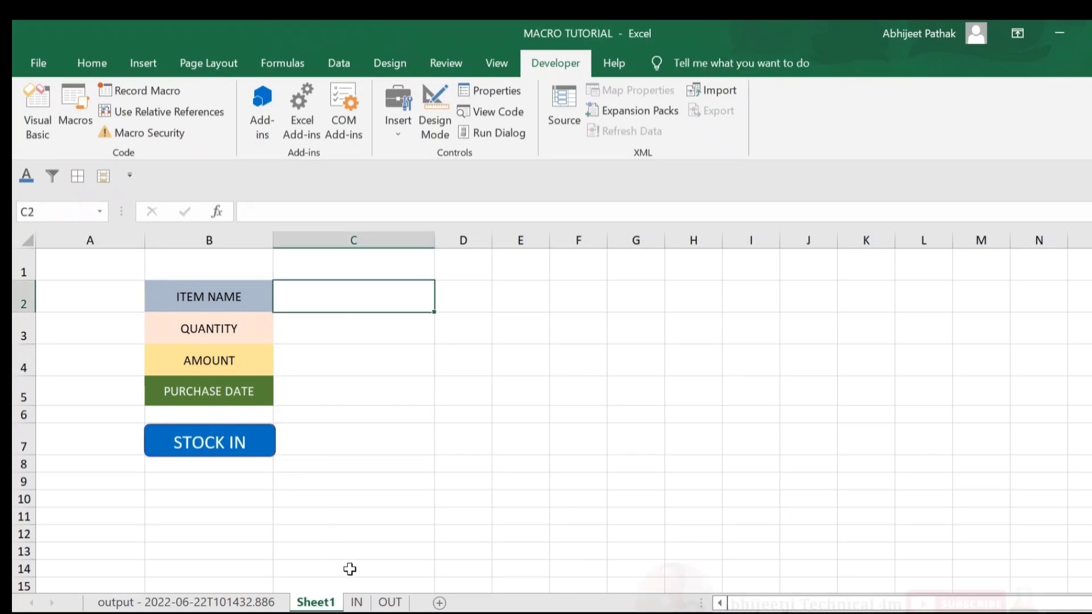
Fill the form with LAVA MOBILE, 23, 12300 and date 21-04-2022.
{"action": "type", "text": "LAVA MO"}
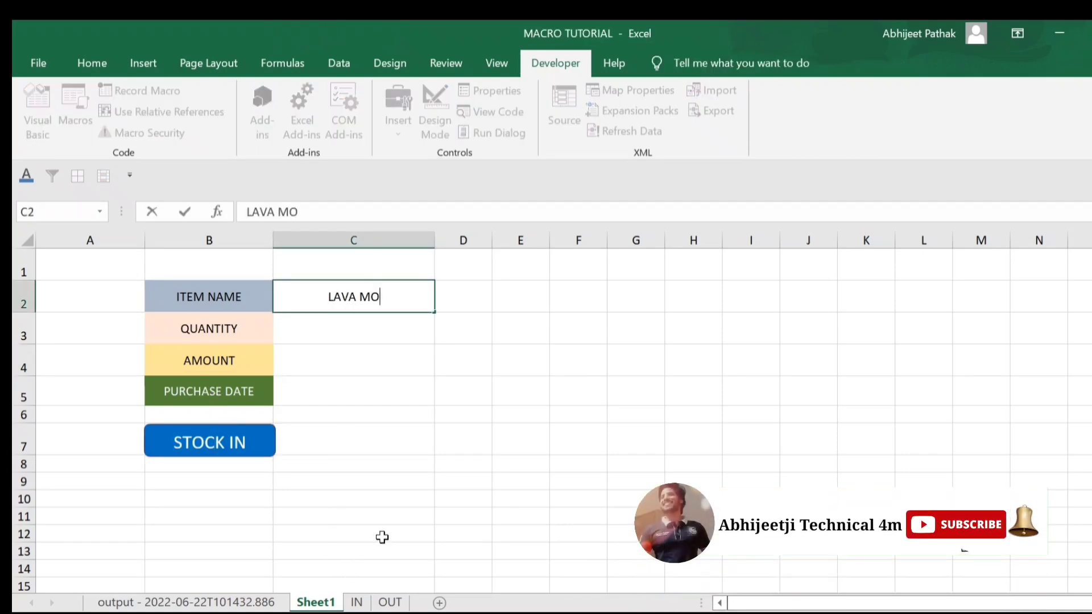
{"action": "type", "text": "BILE"}
{"action": "key", "text": "Return"}
{"action": "type", "text": "23"}
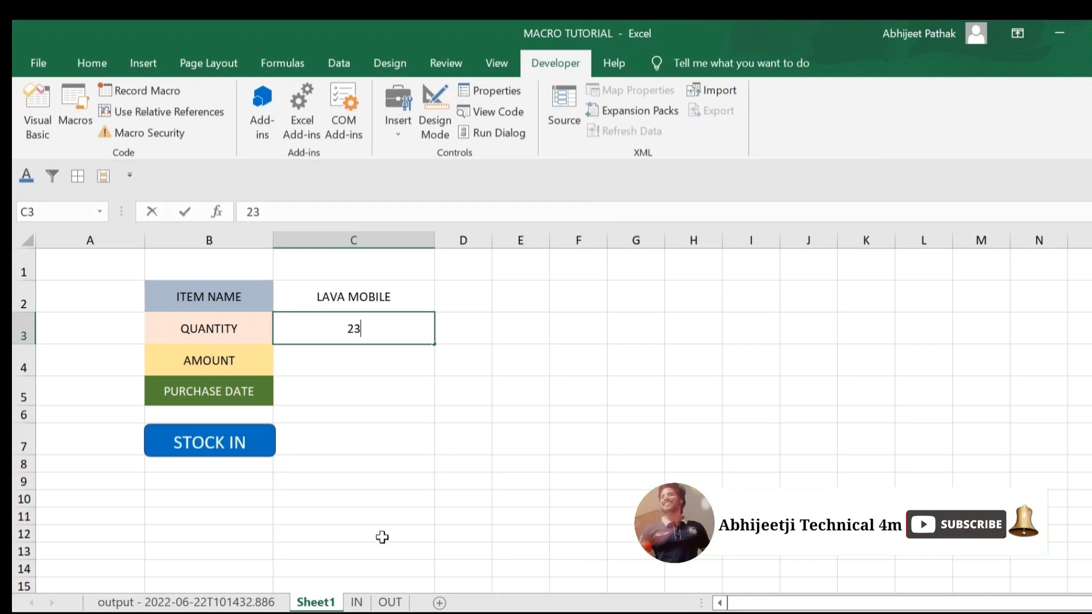
{"action": "key", "text": "Return"}
{"action": "type", "text": "12300"}
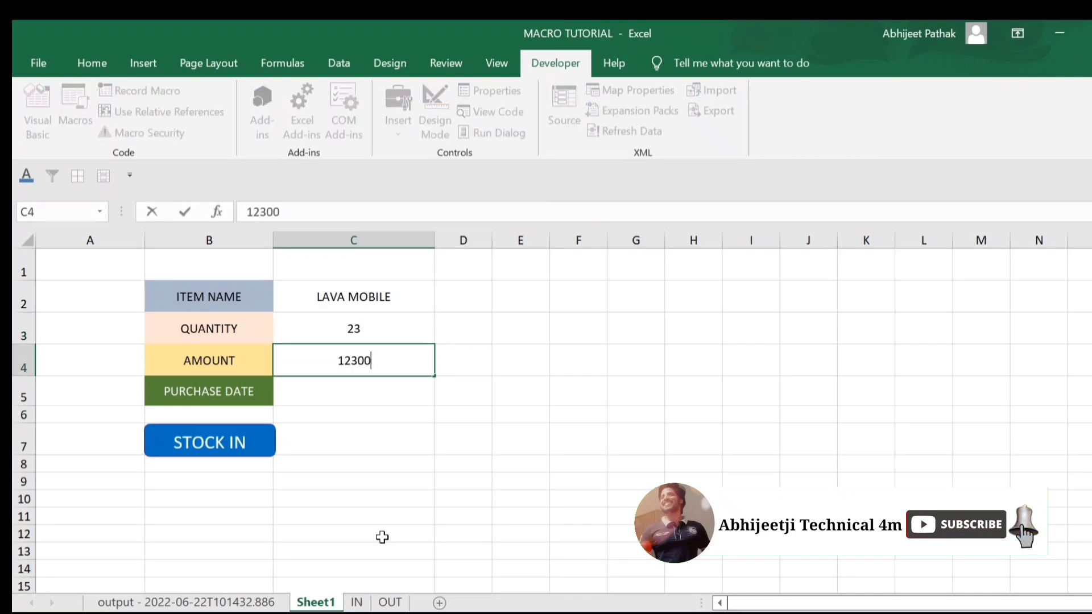
{"action": "key", "text": "Return"}
{"action": "type", "text": "04-2022"}
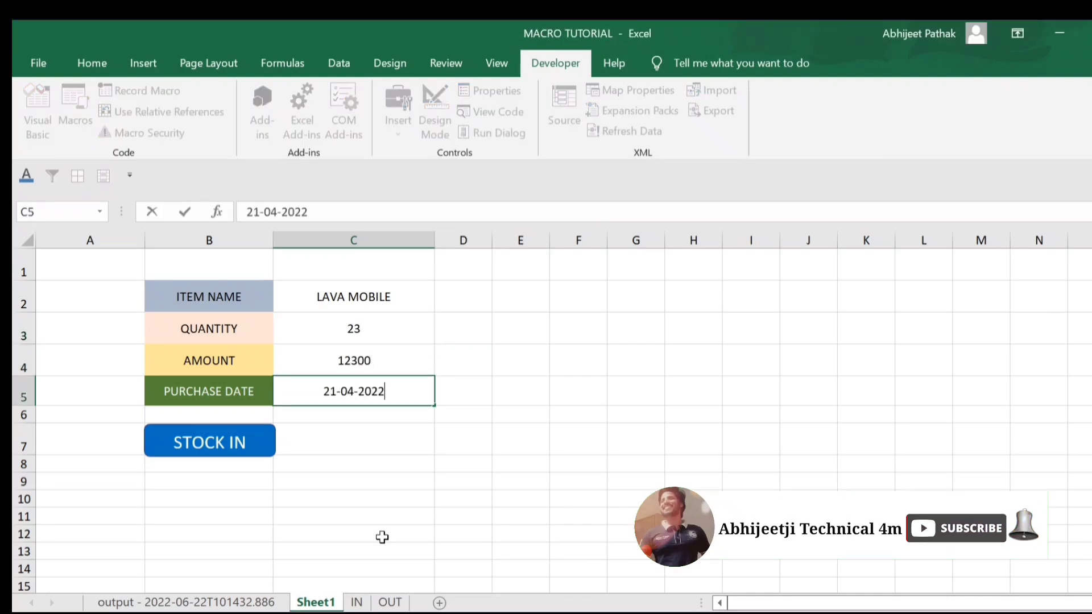
{"action": "left_click", "coordinate": [463, 360]}
{"action": "left_click", "coordinate": [373, 305]}
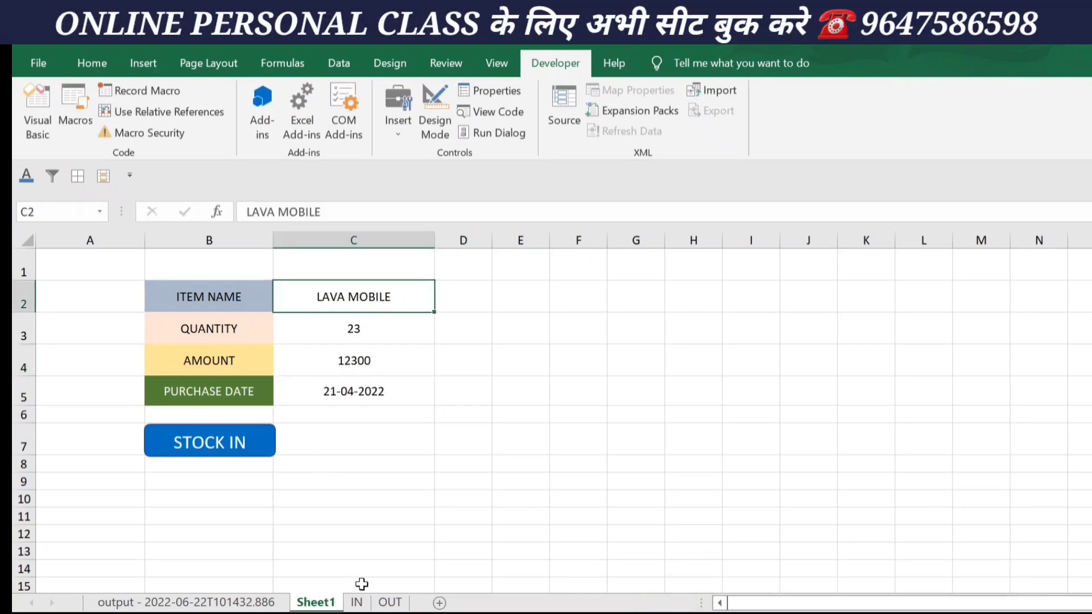
Run STOCK IN and verify the entry landed in row 2 of the IN sheet.
{"action": "left_click", "coordinate": [234, 455]}
{"action": "left_click", "coordinate": [362, 602]}
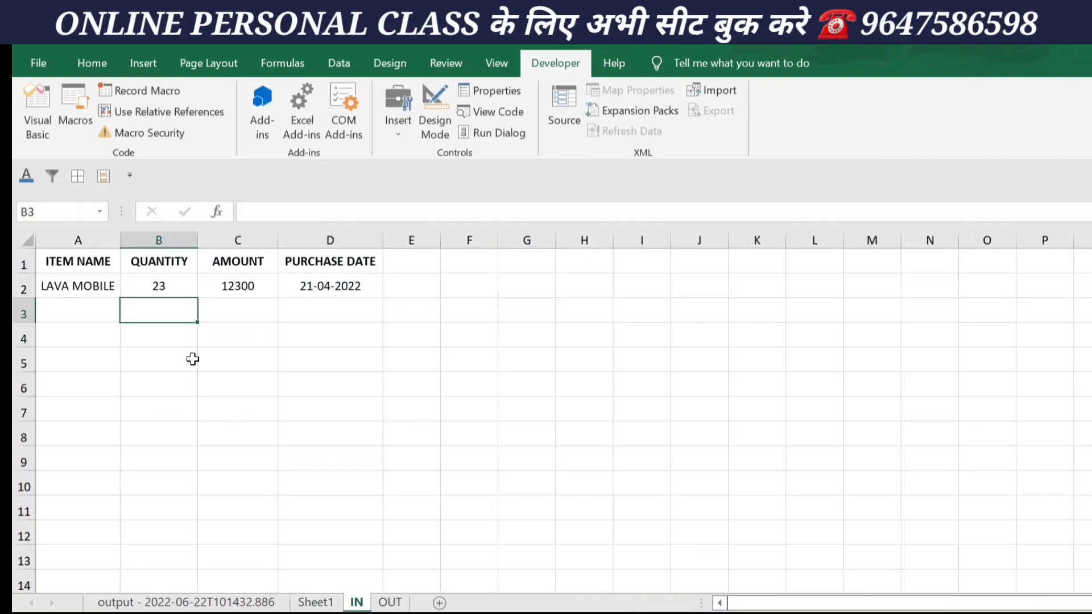
{"action": "left_click", "coordinate": [85, 288]}
{"action": "left_click", "coordinate": [315, 603]}
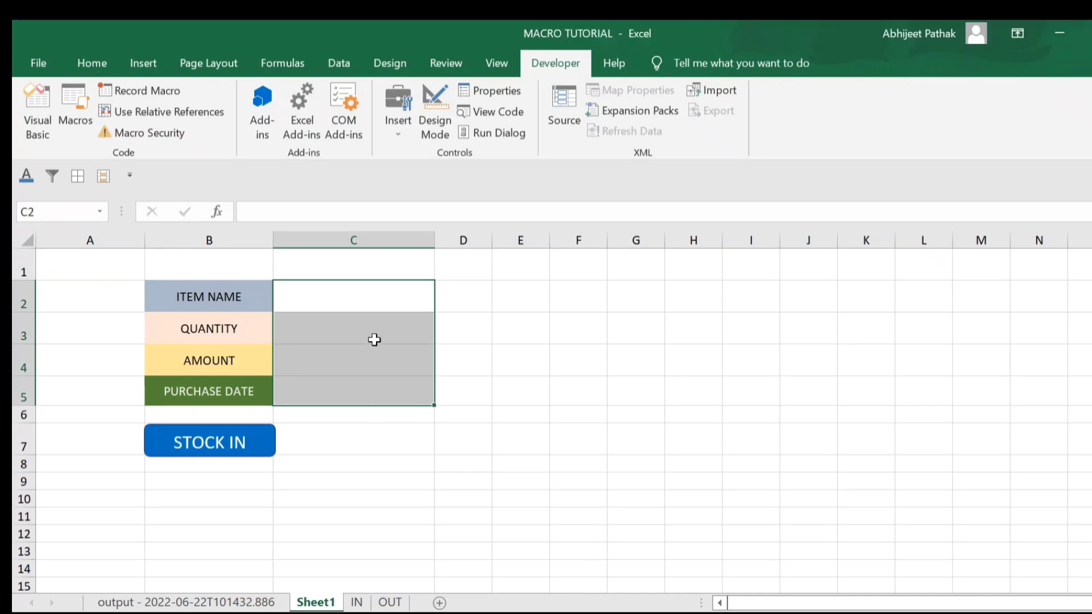
Enter SAMSUNG, 234, 12300, 22-04-2022 in the form and submit it with STOCK IN.
{"action": "left_click", "coordinate": [372, 301]}
{"action": "type", "text": "SAMSU"}
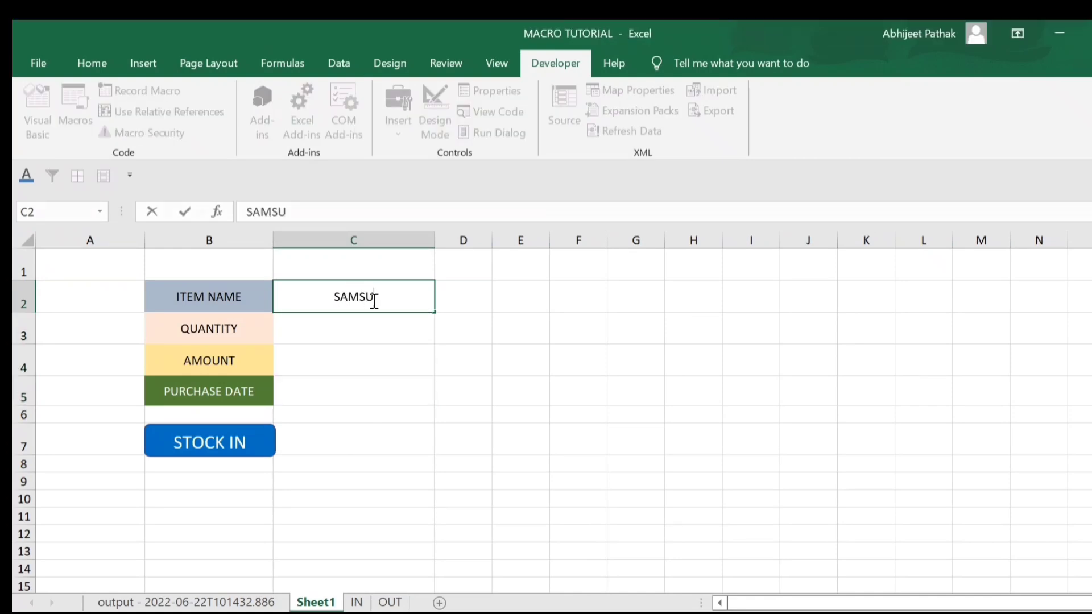
{"action": "type", "text": "NG"}
{"action": "key", "text": "Return"}
{"action": "type", "text": "234"}
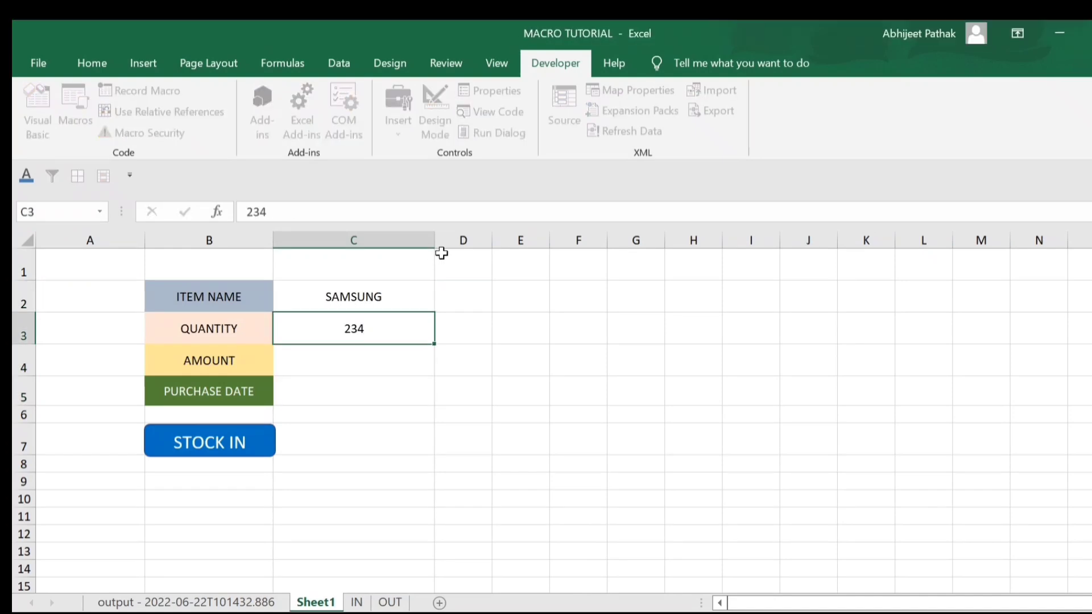
{"action": "key", "text": "Return"}
{"action": "type", "text": "12300"}
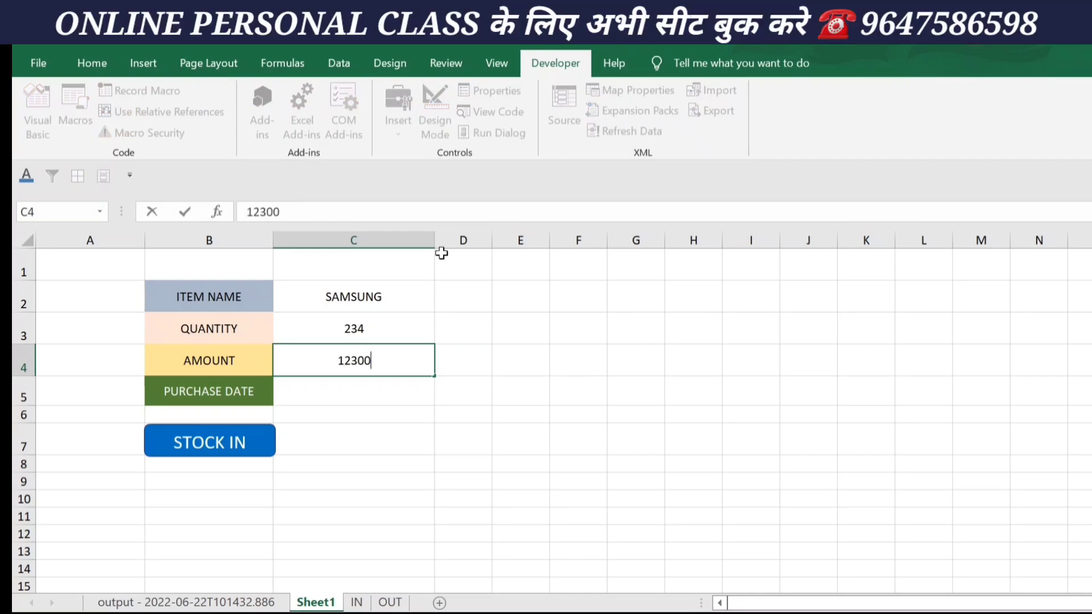
{"action": "key", "text": "Return"}
{"action": "type", "text": "22-04-"}
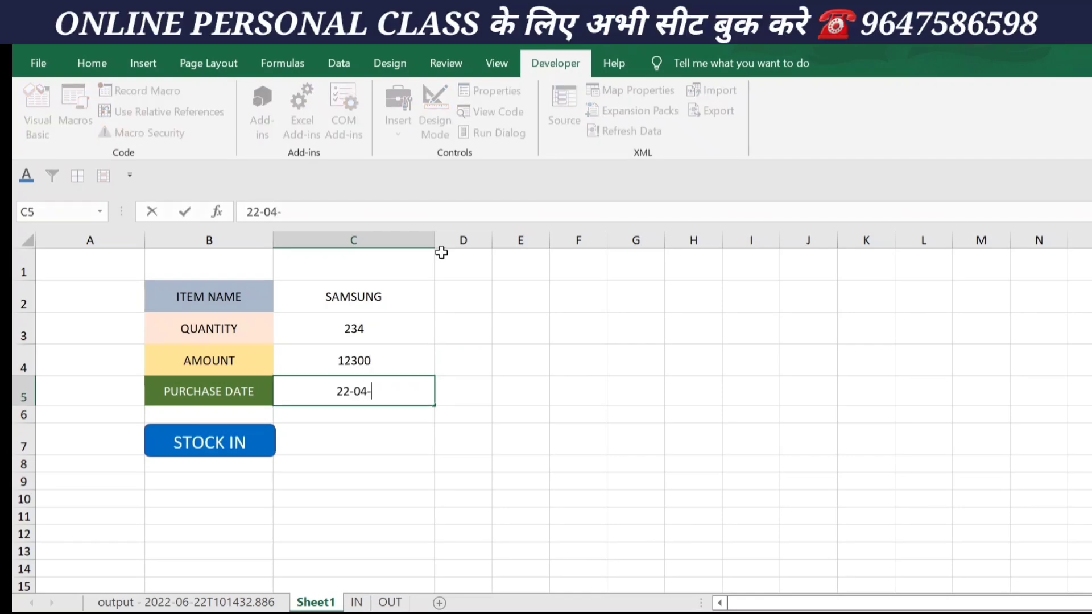
{"action": "type", "text": "2022"}
{"action": "left_click", "coordinate": [347, 330]}
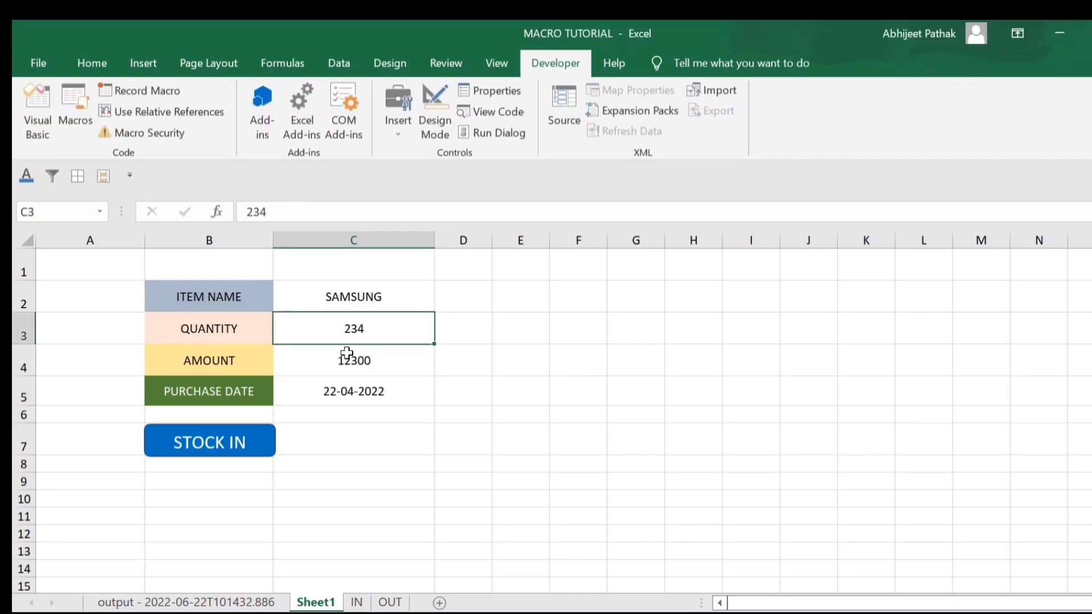
{"action": "left_click", "coordinate": [243, 449]}
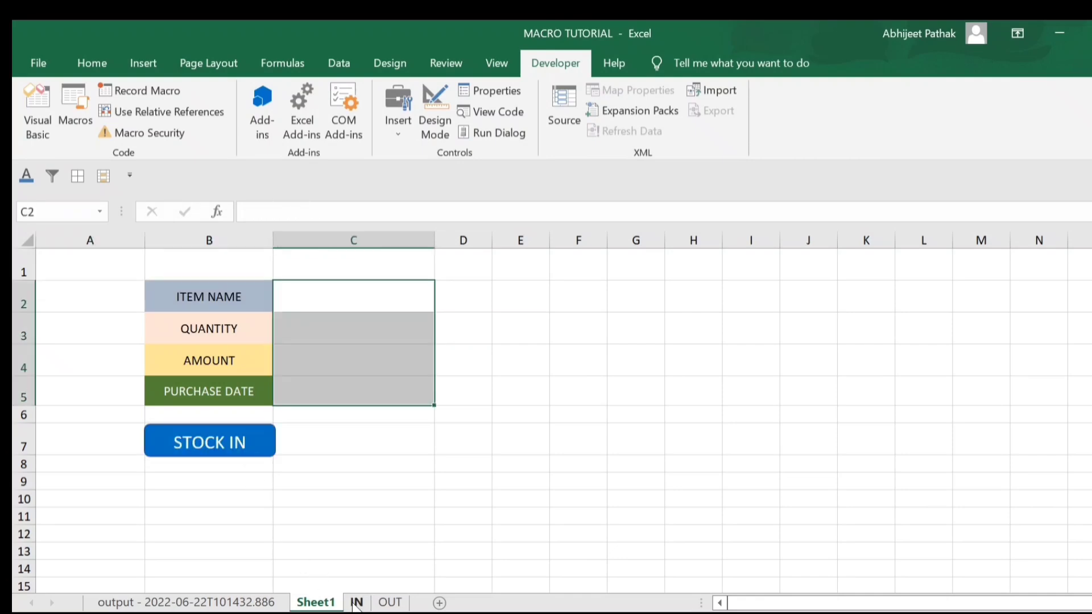
Insert a blank row at row 2 of the IN sheet.
{"action": "left_click", "coordinate": [74, 293]}
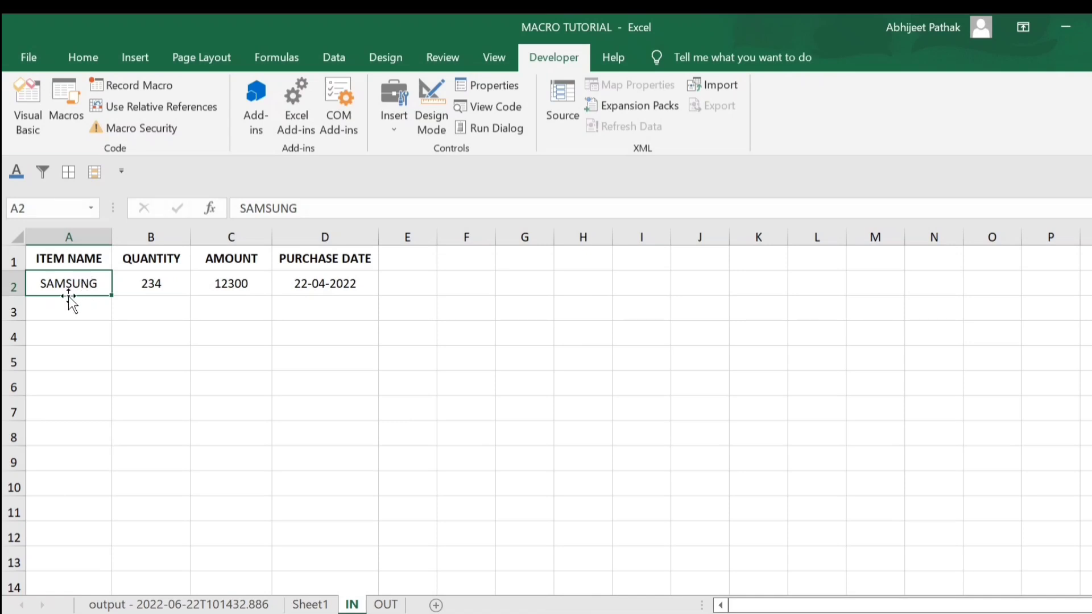
{"action": "right_click", "coordinate": [14, 286]}
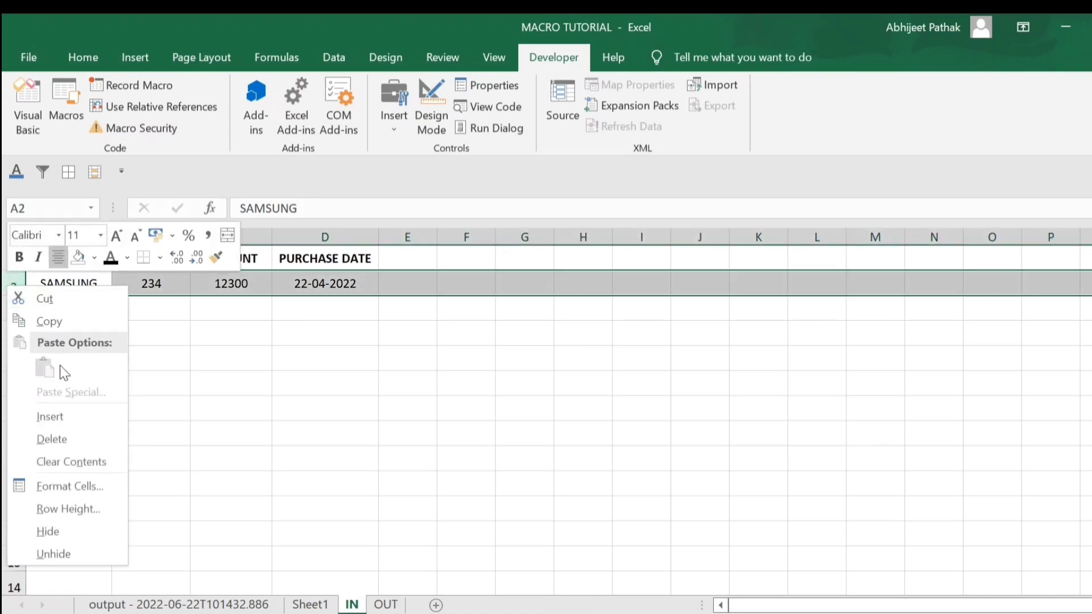
{"action": "left_click", "coordinate": [66, 420]}
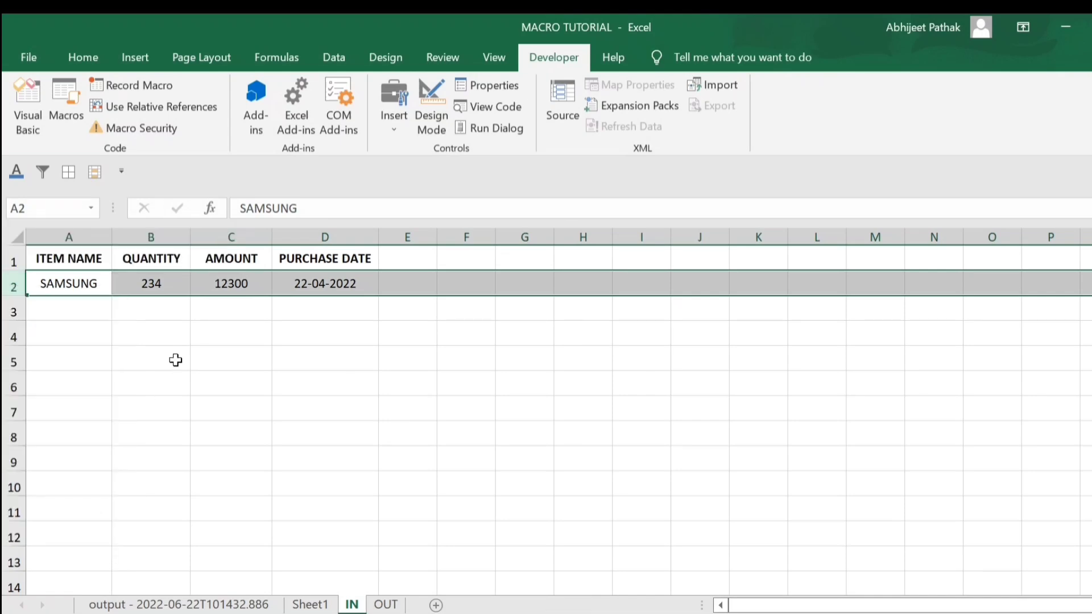
{"action": "left_click", "coordinate": [310, 604]}
Insert a blank row below SAMSUNG and re-paste the SAMSUNG entry A2:D2.
{"action": "left_click_drag", "start_coordinate": [44, 276], "coordinate": [359, 271]}
{"action": "key", "text": "ctrl+c"}
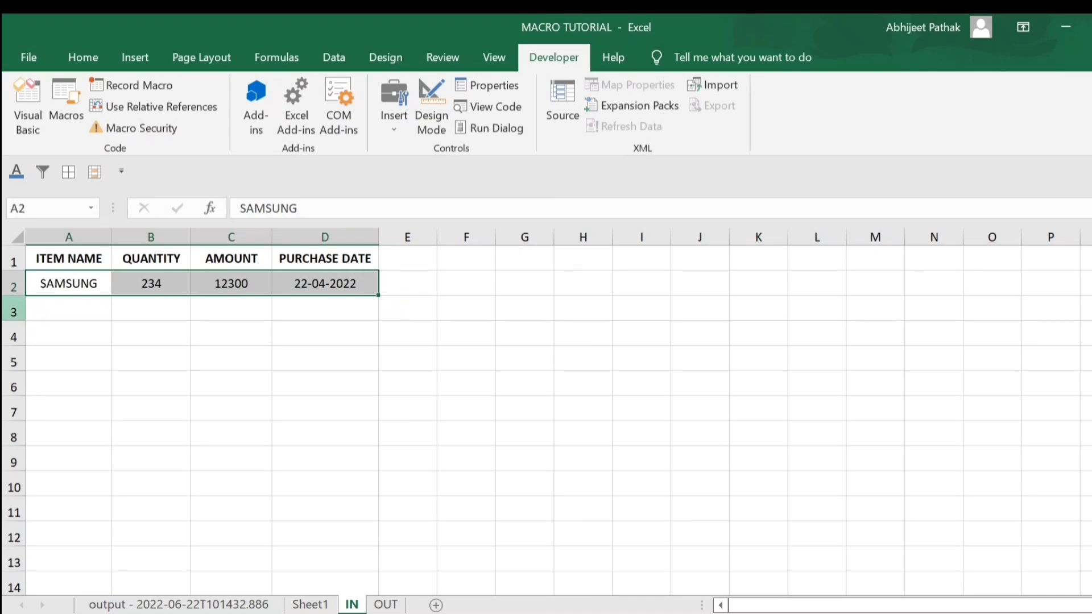
{"action": "right_click", "coordinate": [14, 312]}
{"action": "left_click", "coordinate": [98, 442]}
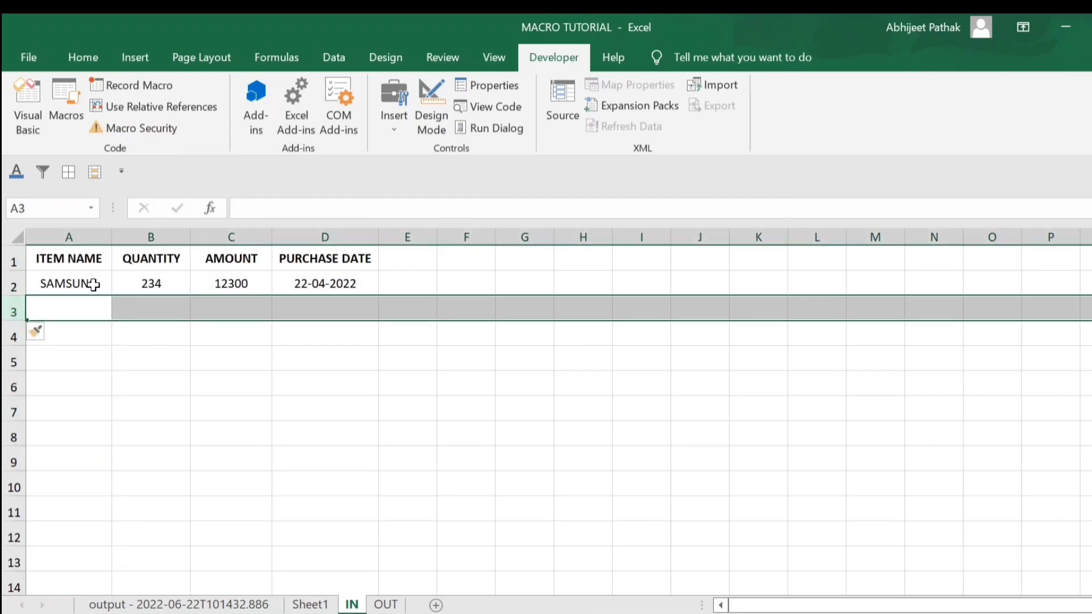
{"action": "left_click_drag", "start_coordinate": [85, 283], "coordinate": [359, 284]}
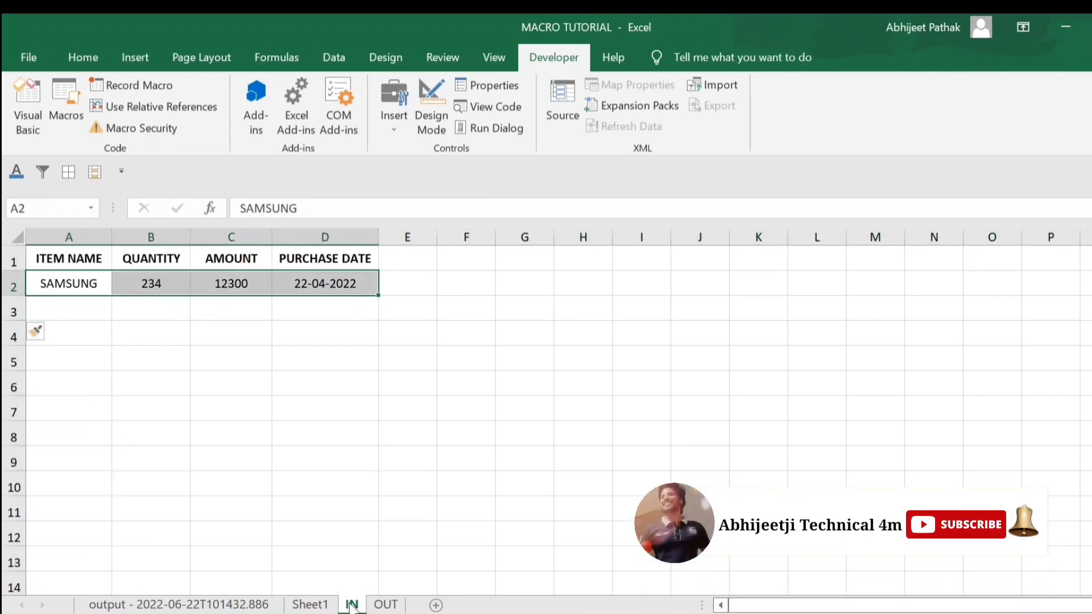
{"action": "left_click", "coordinate": [310, 604]}
{"action": "left_click", "coordinate": [352, 604]}
{"action": "key", "text": "ctrl+v"}
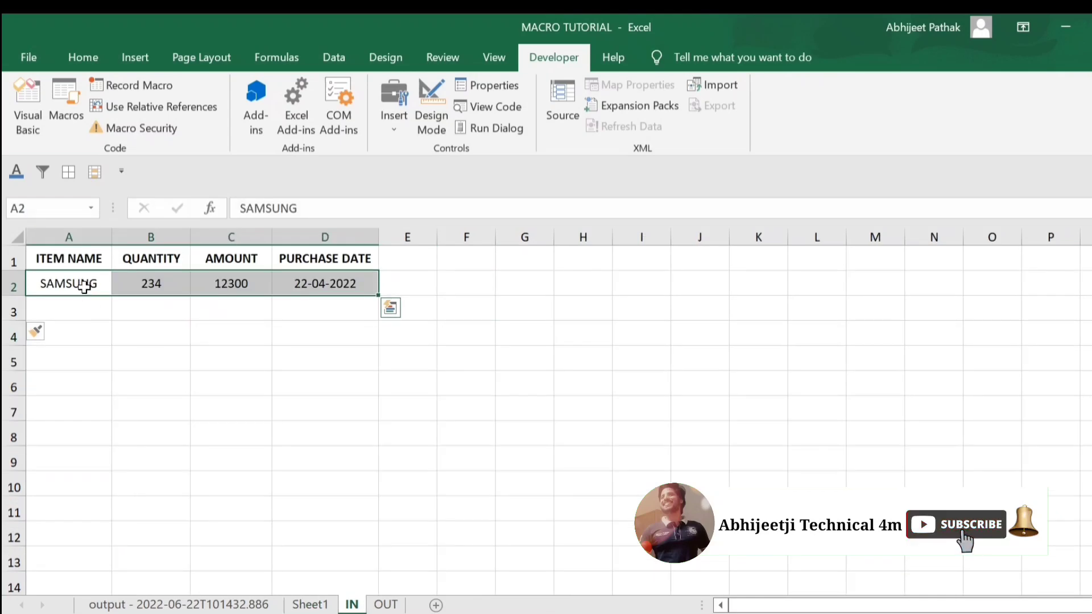
{"action": "key", "text": "Escape"}
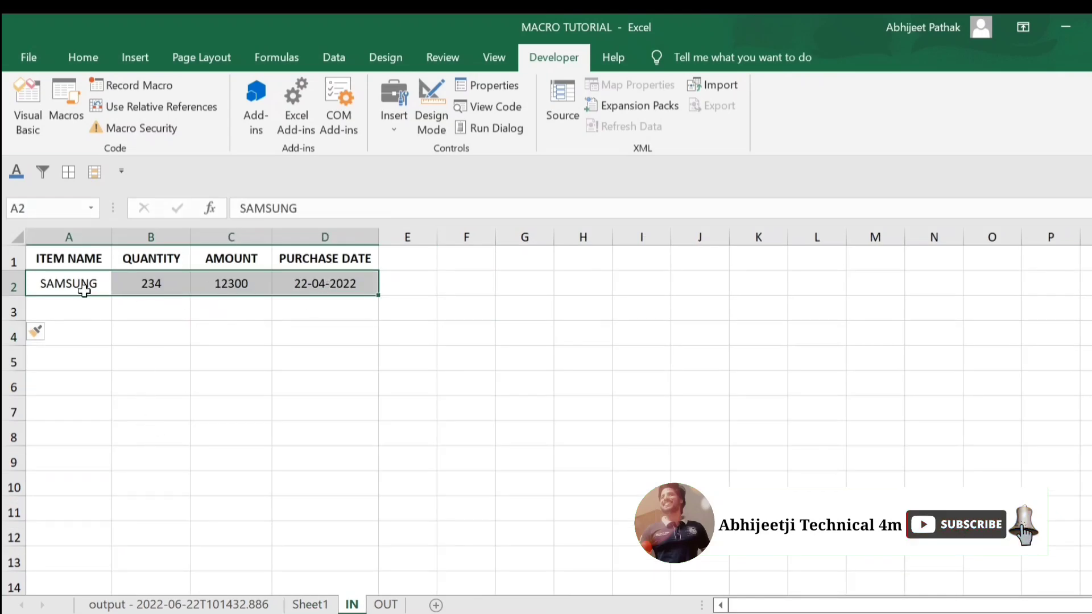
Insert another empty row 2 above the SAMSUNG record, then show the Sheet1 form.
{"action": "right_click", "coordinate": [11, 286]}
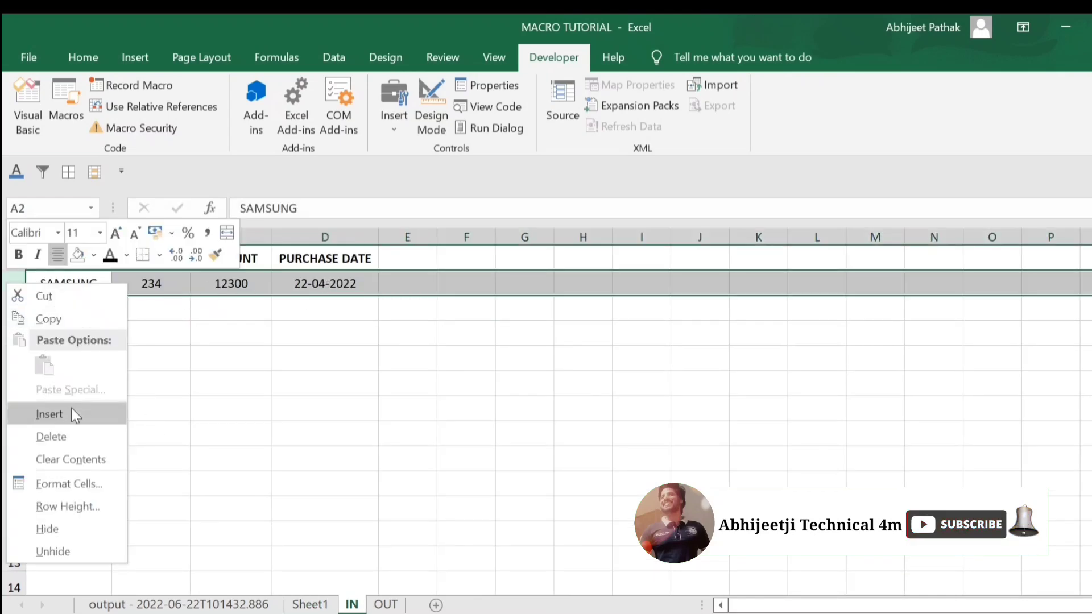
{"action": "left_click", "coordinate": [49, 414]}
{"action": "left_click", "coordinate": [58, 282]}
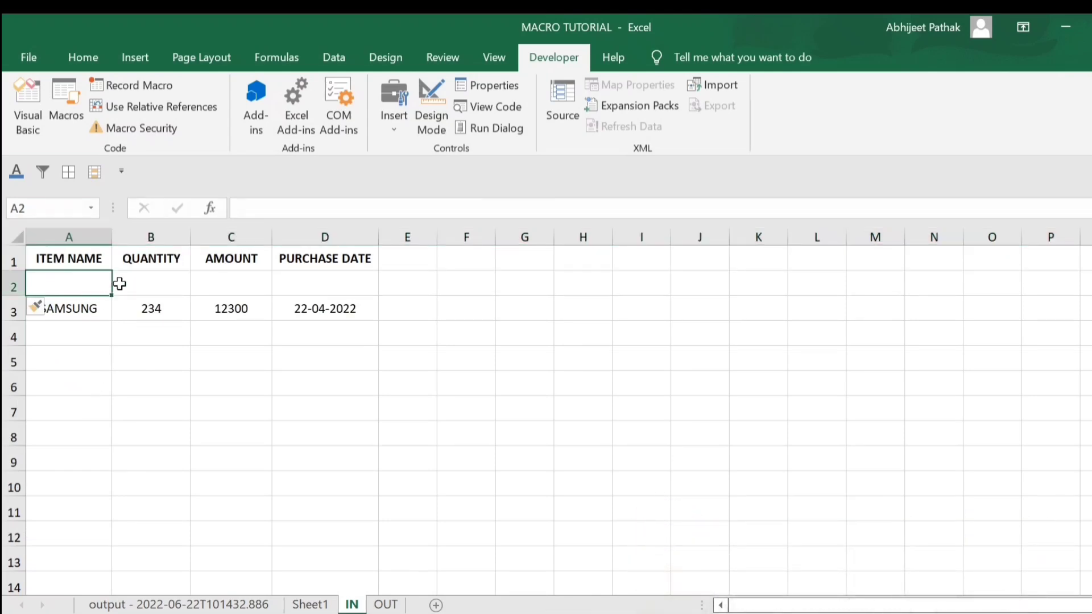
{"action": "left_click", "coordinate": [310, 605]}
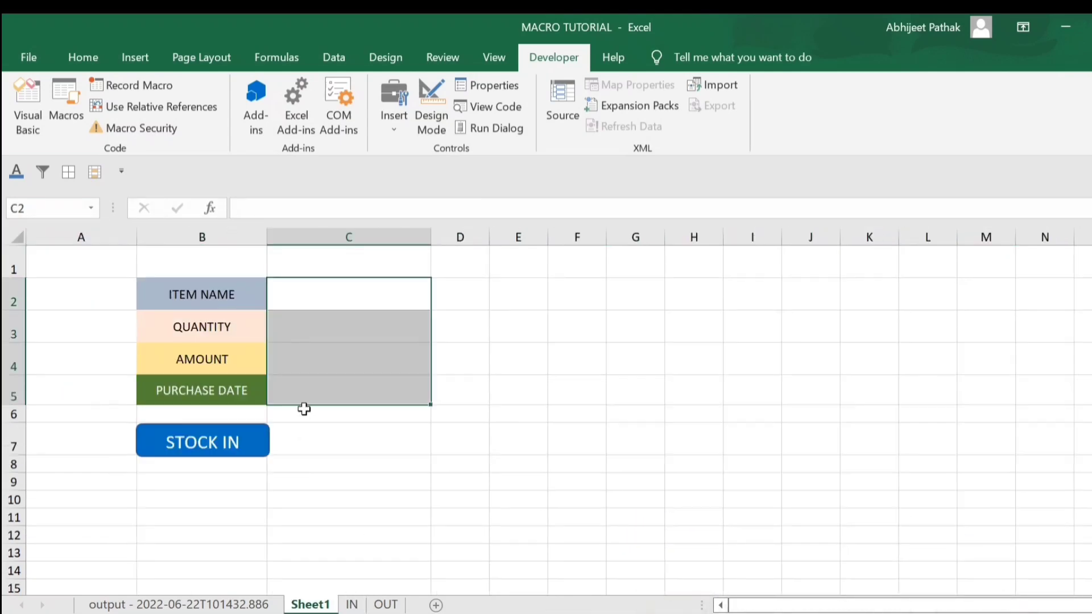
Reassign the STOCK IN shape from Macro12 back to the STOCKIN macro.
{"action": "left_click", "coordinate": [352, 604]}
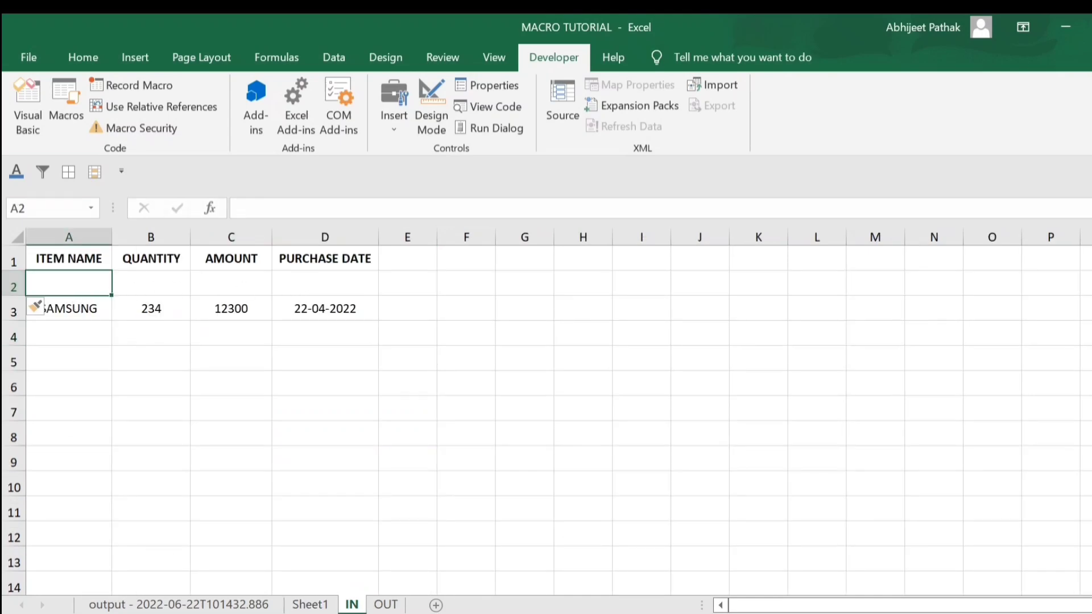
{"action": "left_click", "coordinate": [310, 605]}
{"action": "left_click", "coordinate": [231, 443]}
{"action": "right_click", "coordinate": [230, 444]}
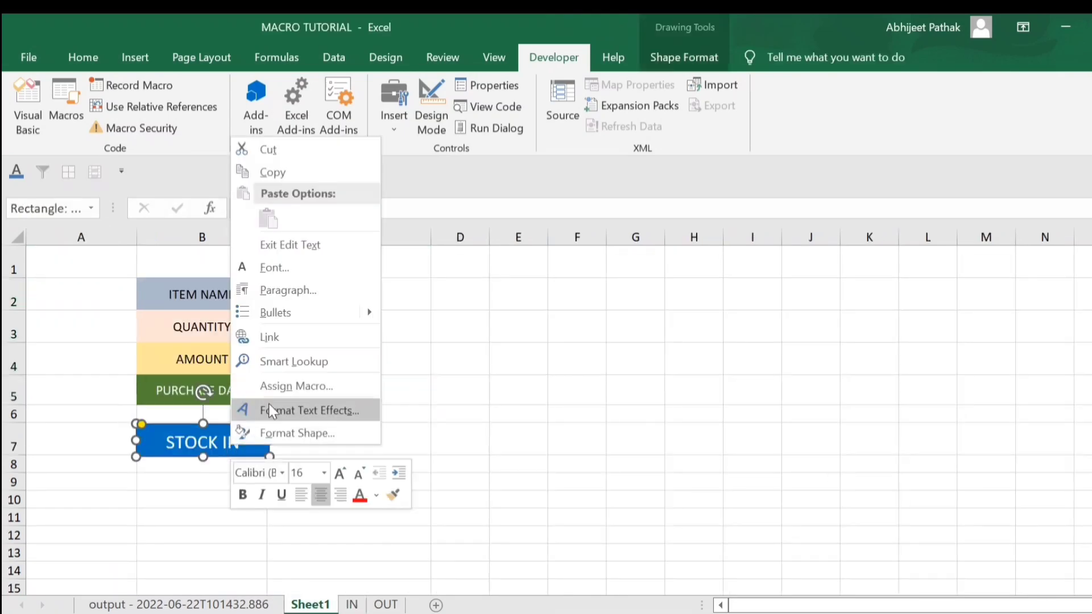
{"action": "left_click", "coordinate": [291, 384]}
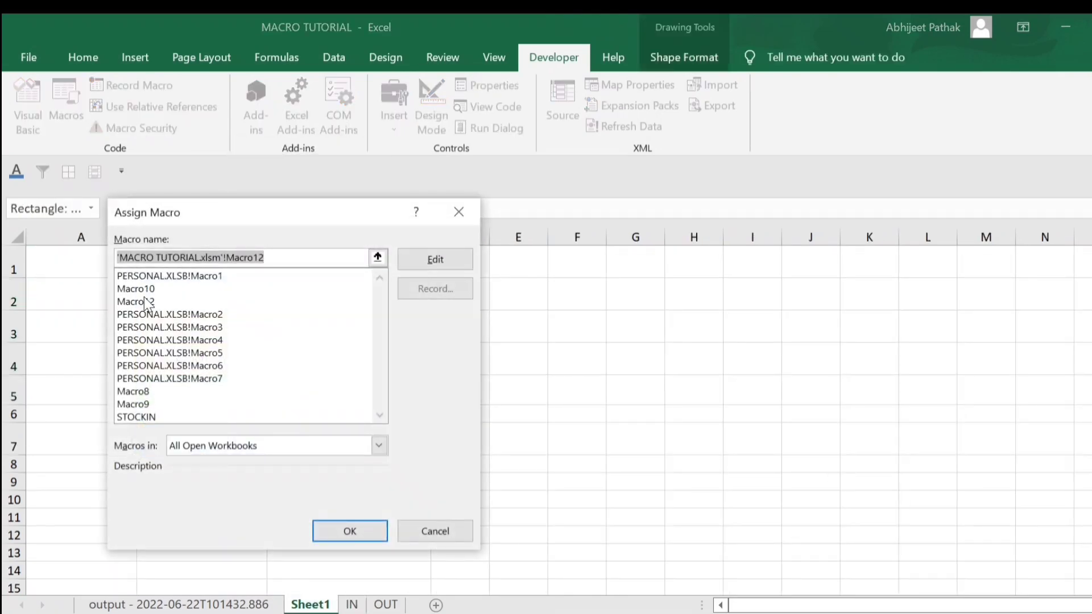
{"action": "left_click", "coordinate": [139, 417]}
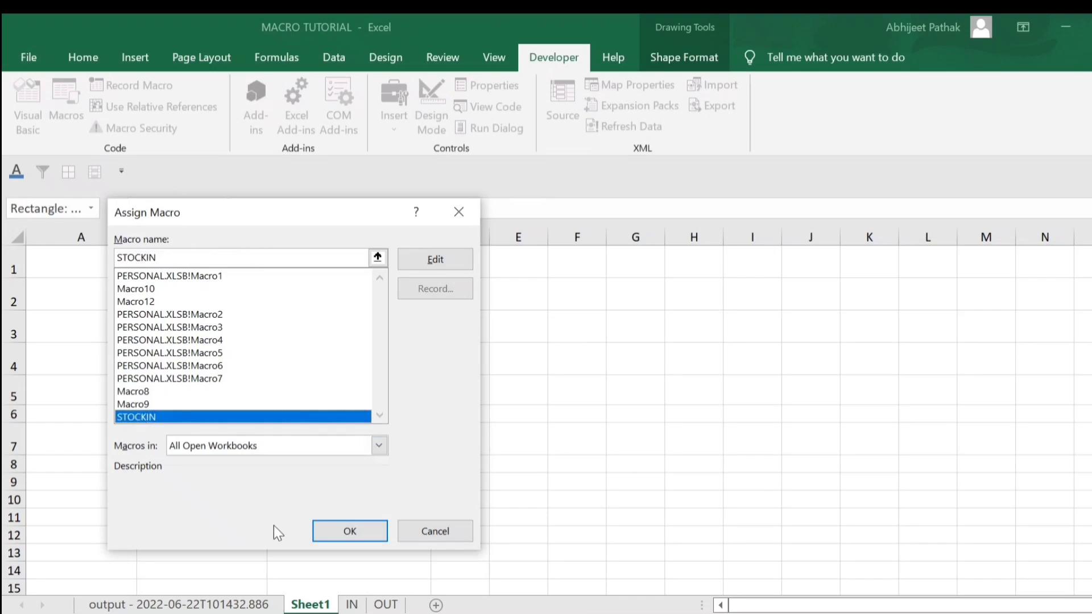
{"action": "left_click", "coordinate": [326, 526]}
{"action": "left_click", "coordinate": [345, 294]}
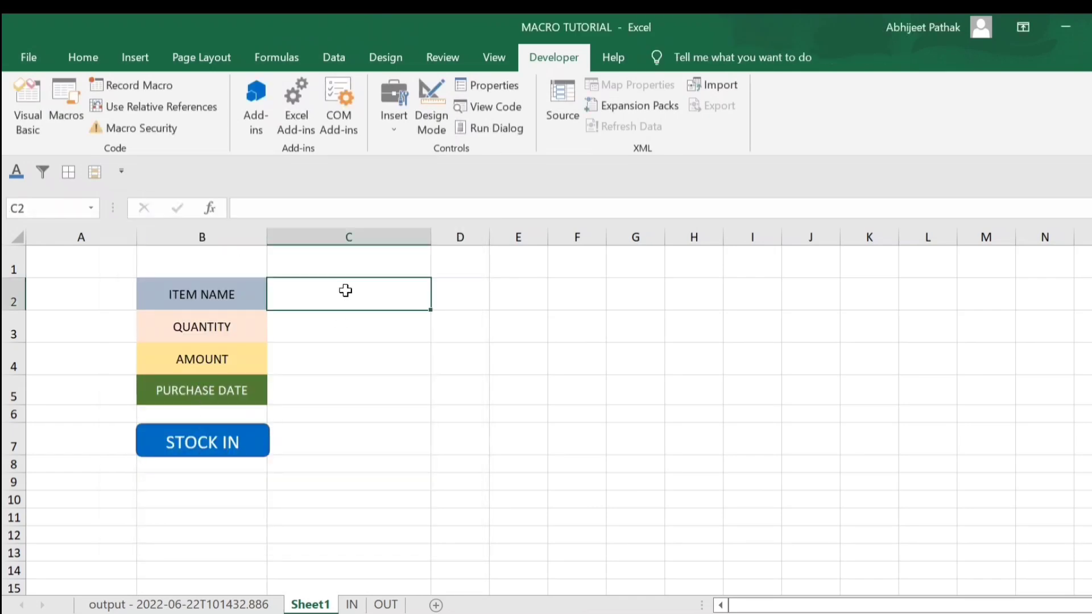
Fill all four form fields with DD as a test entry.
{"action": "type", "text": "DD"}
{"action": "key", "text": "Return"}
{"action": "type", "text": "DD"}
{"action": "key", "text": "Return"}
{"action": "type", "text": "DD"}
{"action": "key", "text": "Return"}
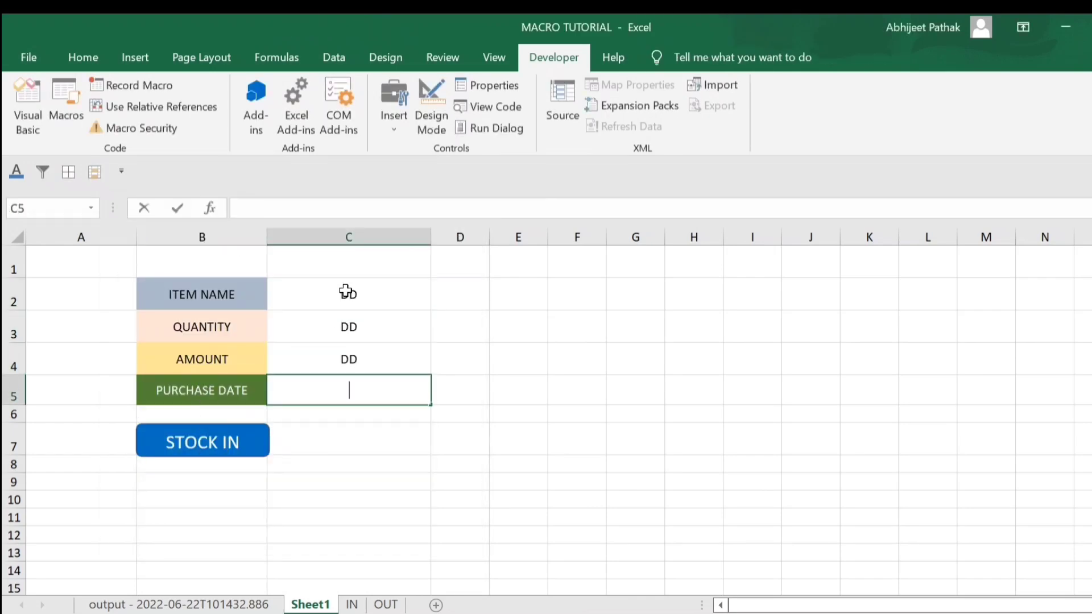
{"action": "type", "text": "DD"}
{"action": "key", "text": "ctrl+Return"}
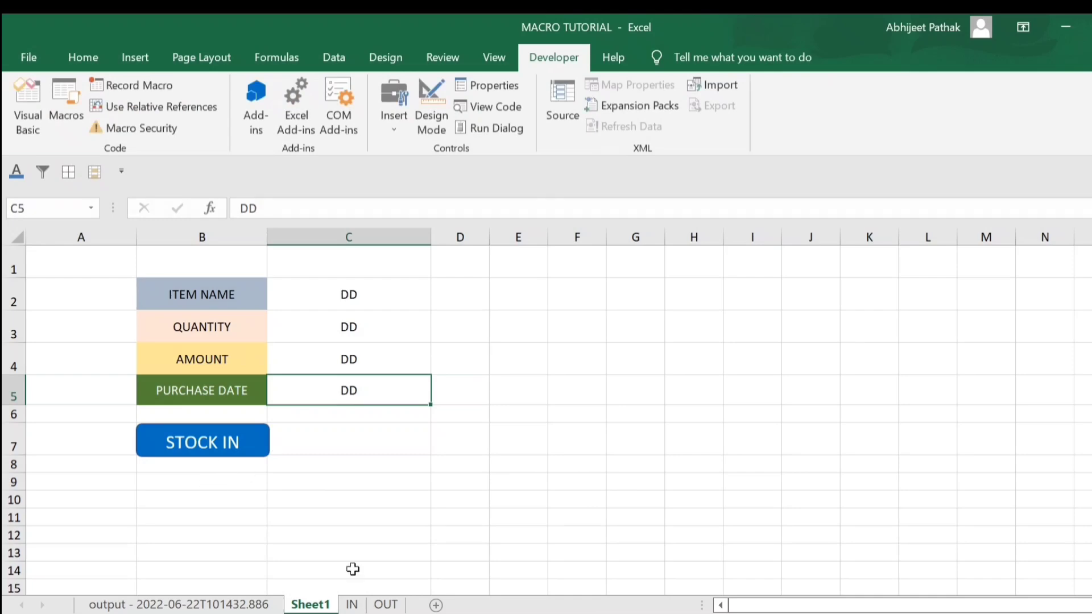
Erase the old SAMSUNG record in A3:D3 of the IN sheet, then return to Sheet1.
{"action": "left_click", "coordinate": [352, 604]}
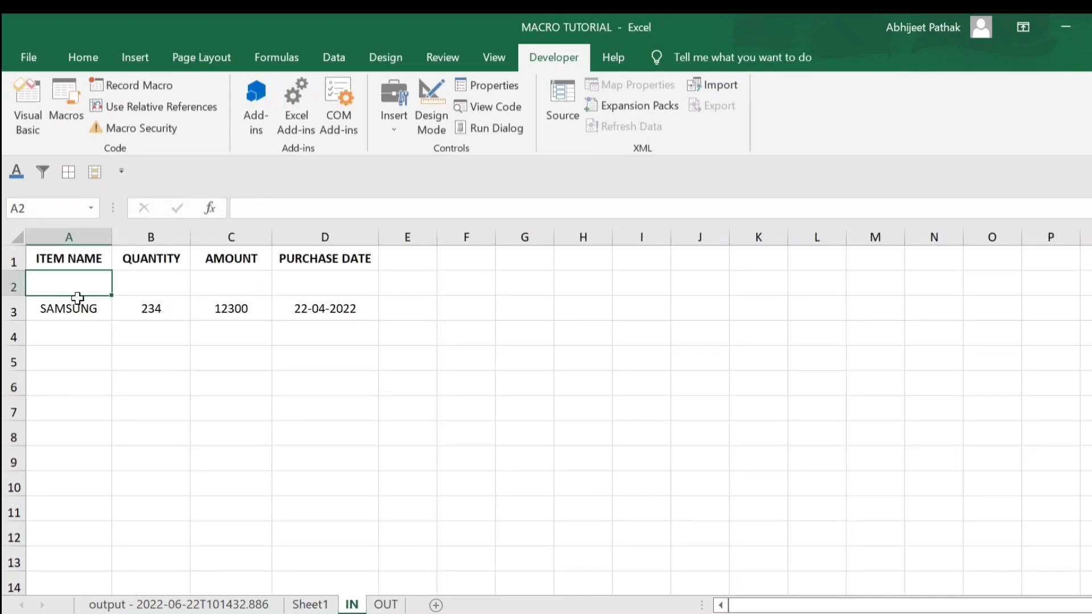
{"action": "left_click_drag", "start_coordinate": [54, 309], "coordinate": [302, 313]}
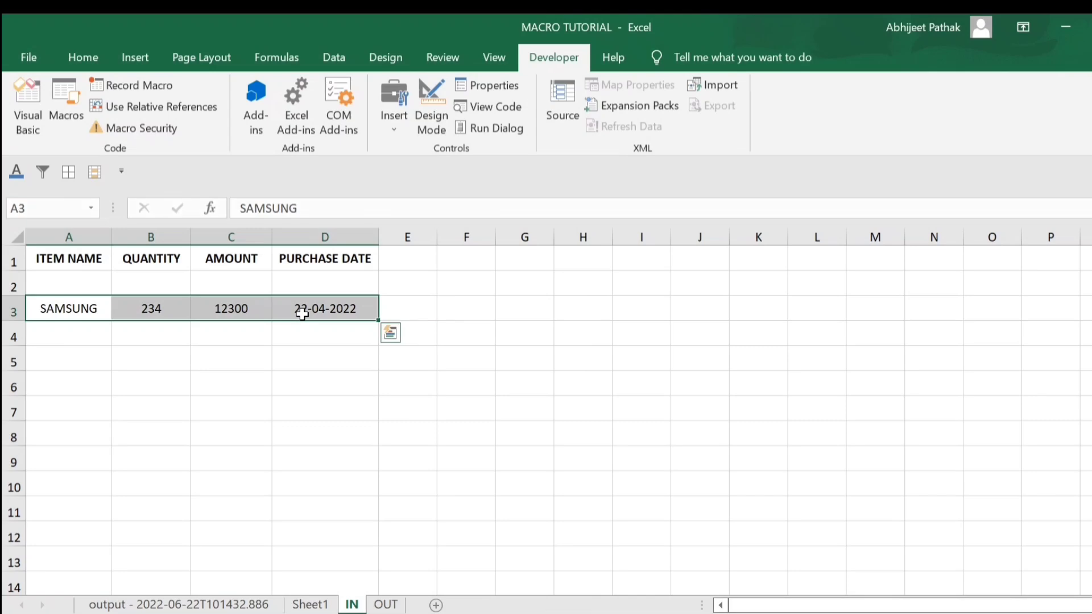
{"action": "key", "text": "Delete"}
{"action": "left_click", "coordinate": [93, 279]}
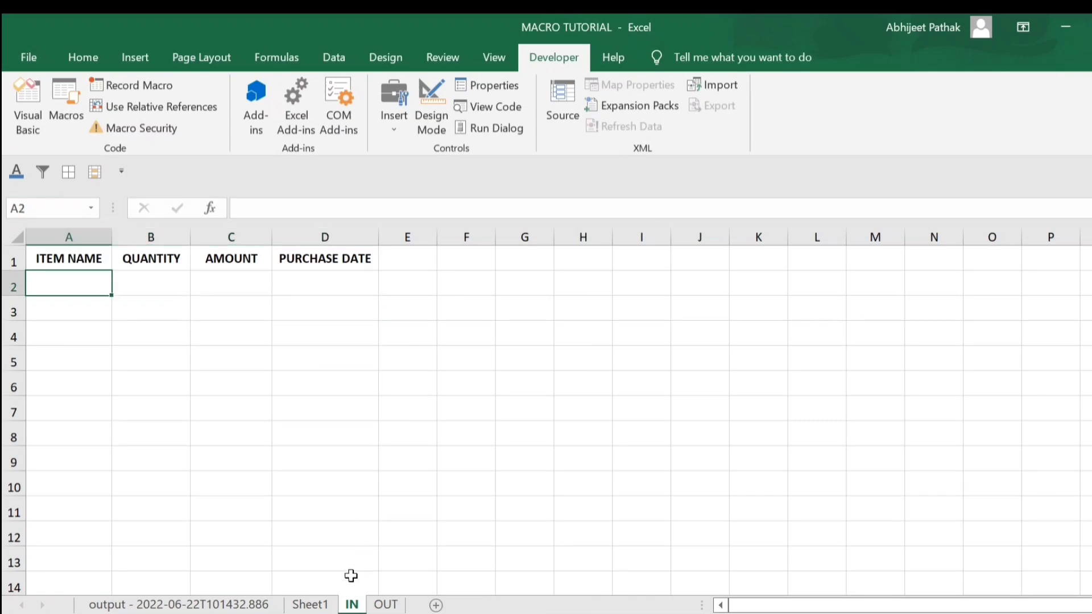
{"action": "left_click", "coordinate": [310, 605]}
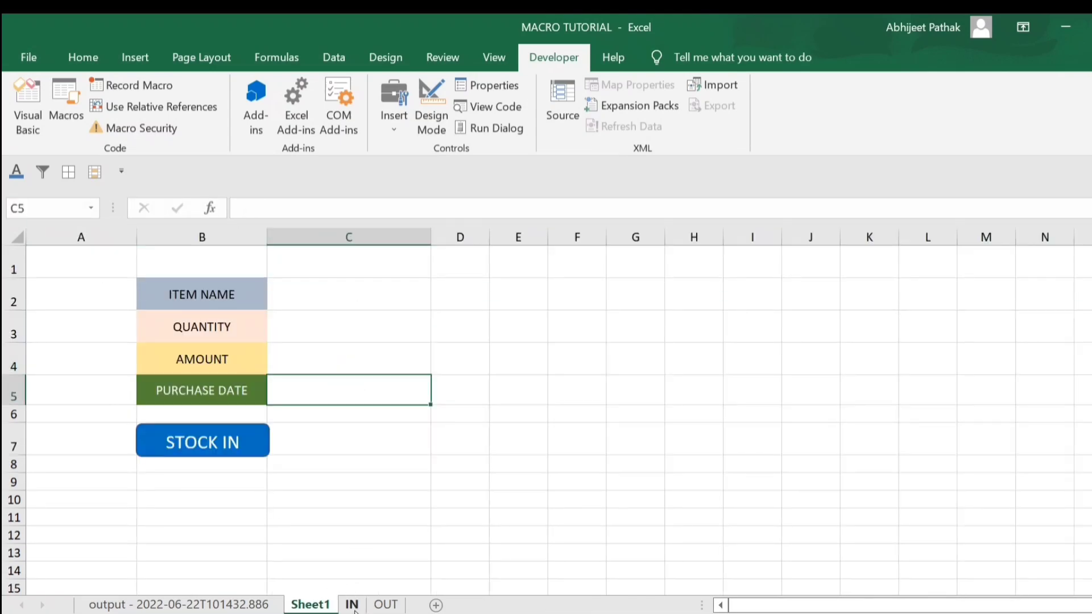
Fill the form's fields with W as a second test entry.
{"action": "left_click", "coordinate": [352, 605]}
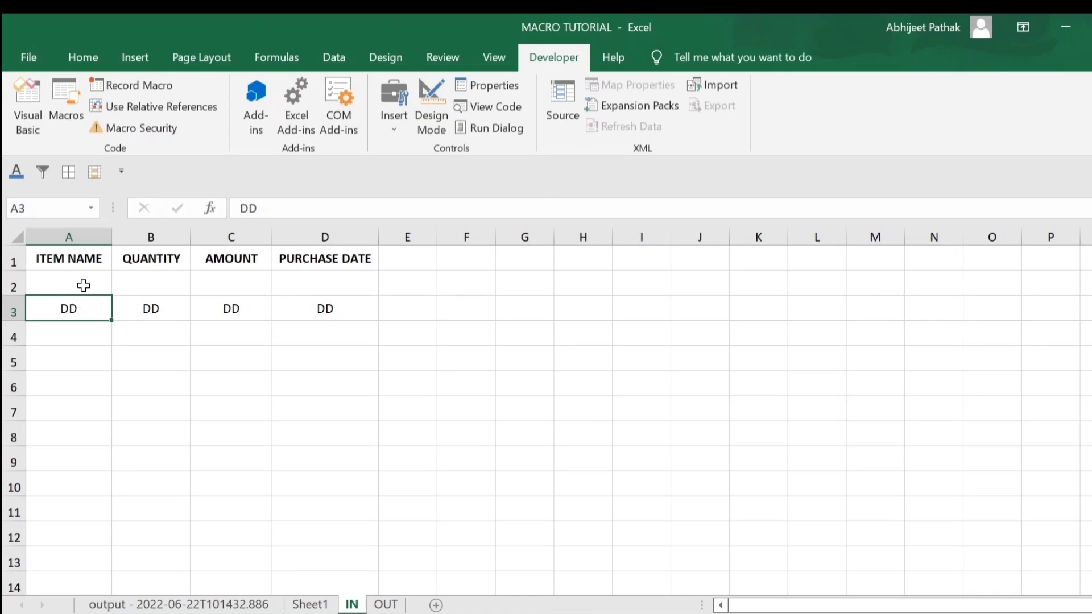
{"action": "left_click", "coordinate": [306, 604]}
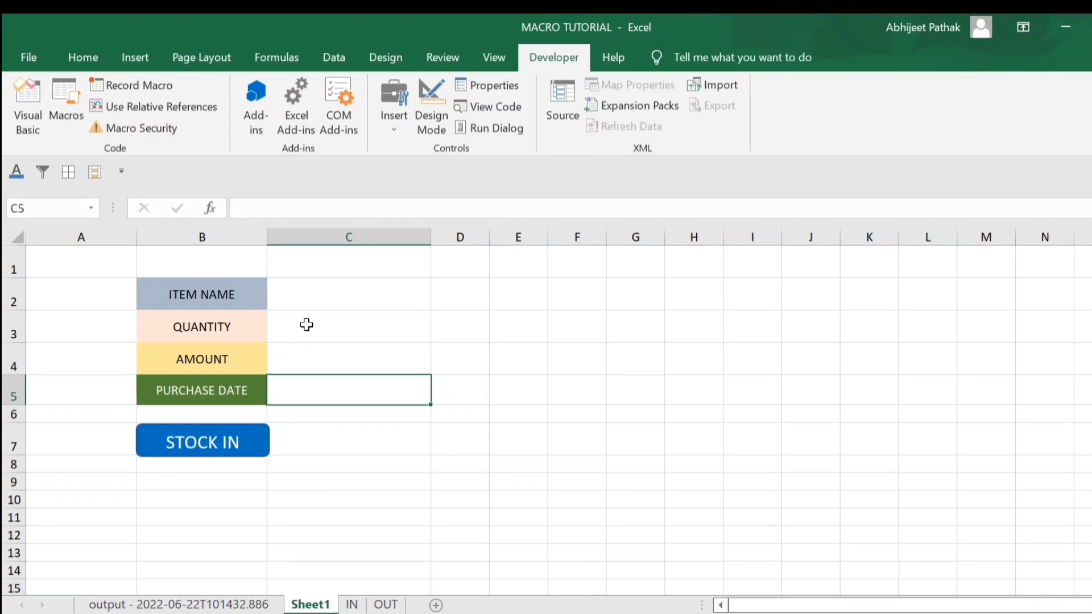
{"action": "left_click", "coordinate": [316, 302]}
{"action": "type", "text": "W"}
{"action": "key", "text": "Return"}
{"action": "type", "text": "W"}
{"action": "key", "text": "Return"}
{"action": "type", "text": "W"}
{"action": "key", "text": "Return"}
{"action": "type", "text": "W"}
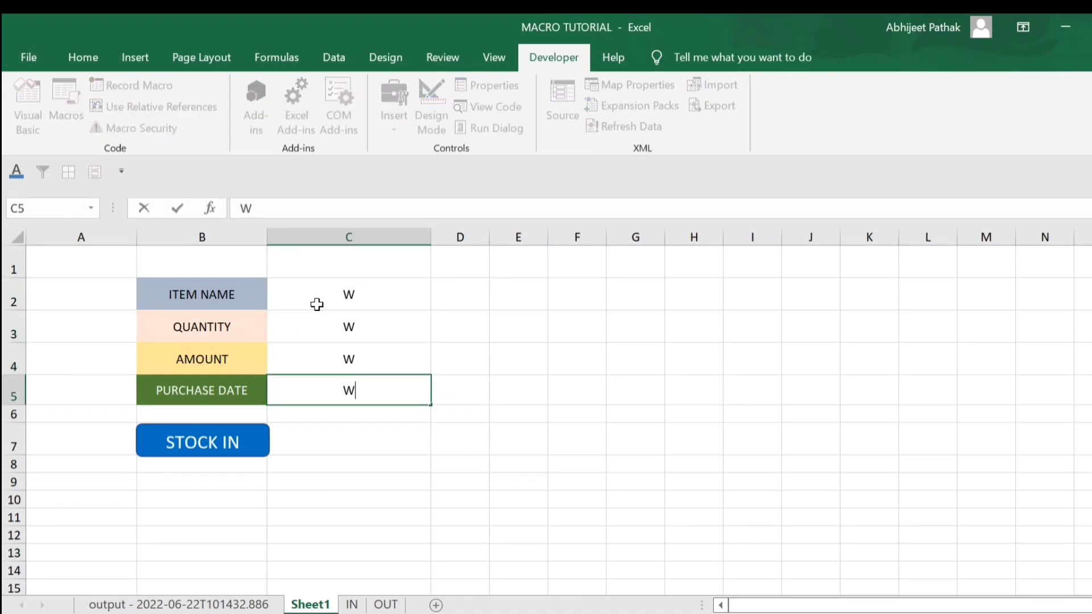
{"action": "key", "text": "ctrl+Return"}
Submit the W entry with STOCK IN and confirm its new row on the IN sheet.
{"action": "left_click", "coordinate": [222, 445]}
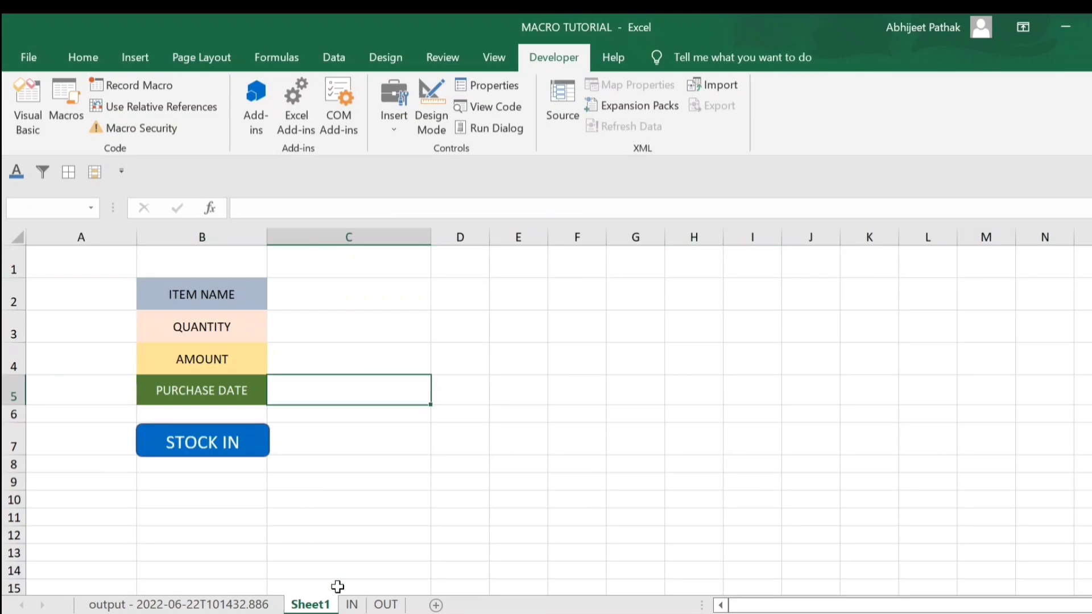
{"action": "left_click", "coordinate": [351, 604]}
{"action": "left_click_drag", "start_coordinate": [83, 283], "coordinate": [284, 284]}
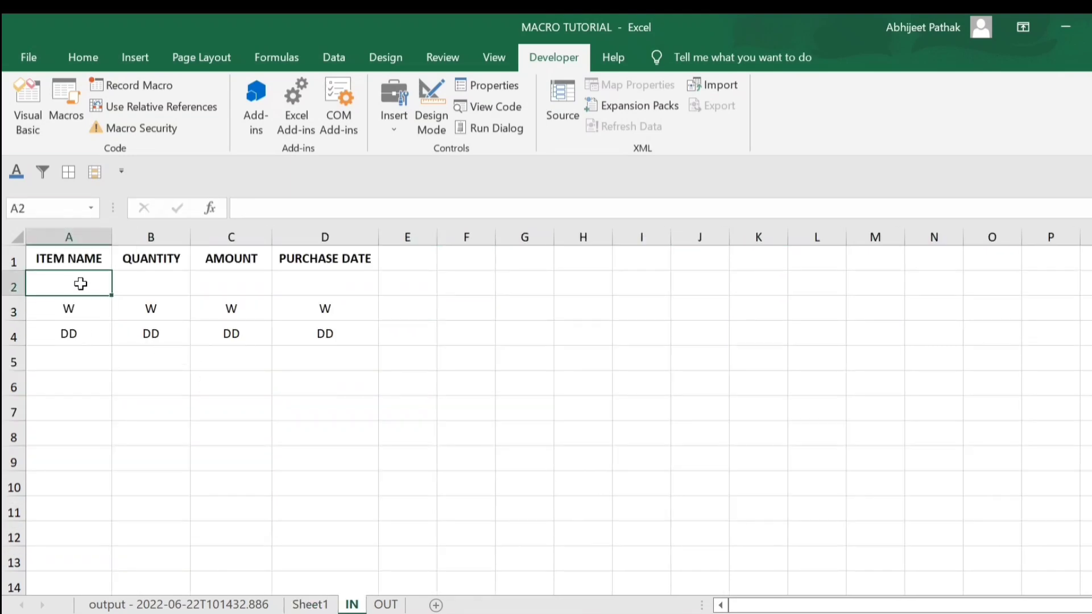
{"action": "left_click", "coordinate": [328, 606]}
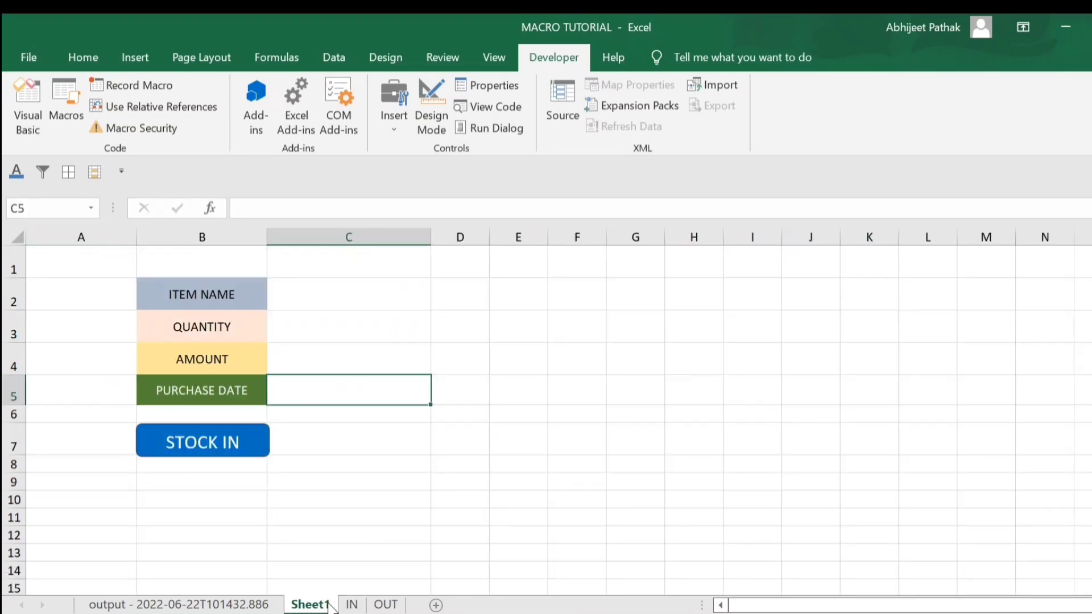